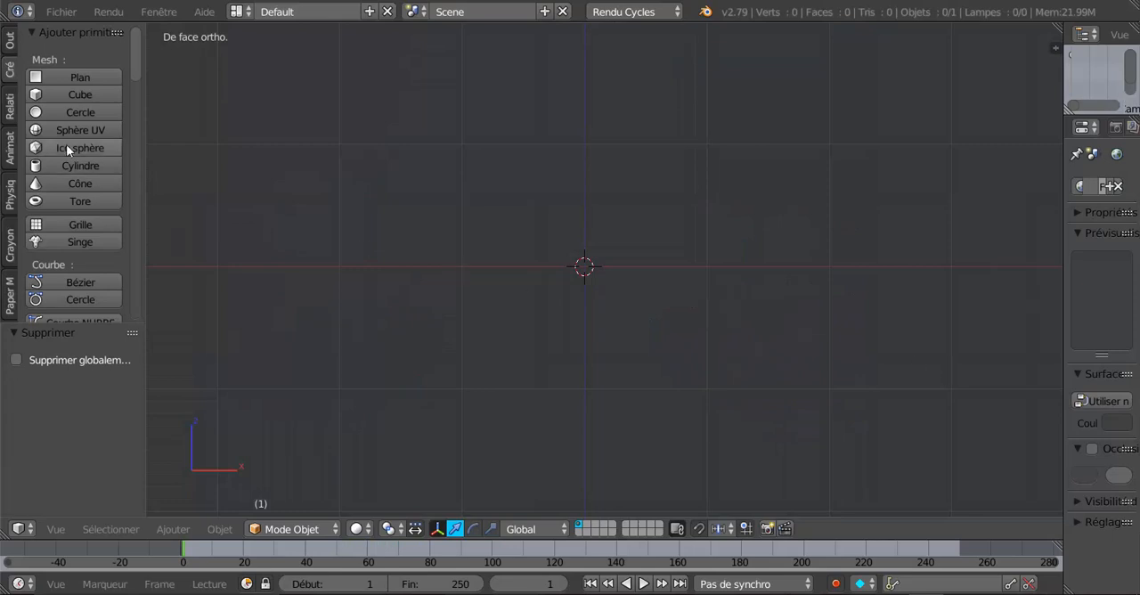
Add a cube mesh with radius 1.000 at the scene origin.
click(53, 95)
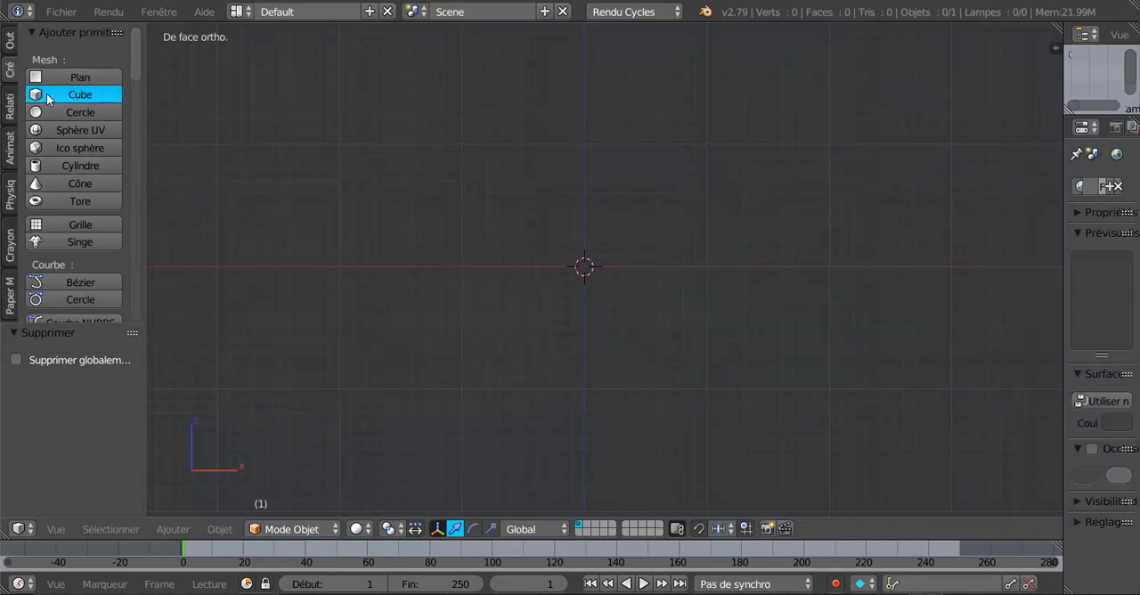
scroll(696, 303, down, 6)
scroll(698, 304, down, 1)
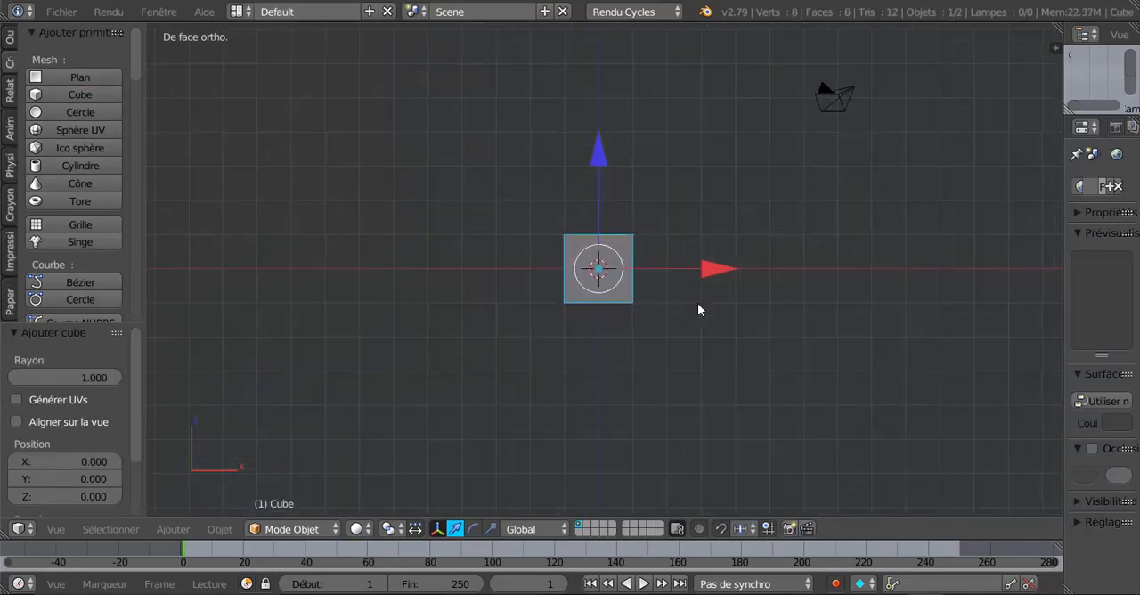
shift+middle_drag(705, 296, 667, 292)
scroll(682, 286, up, 2)
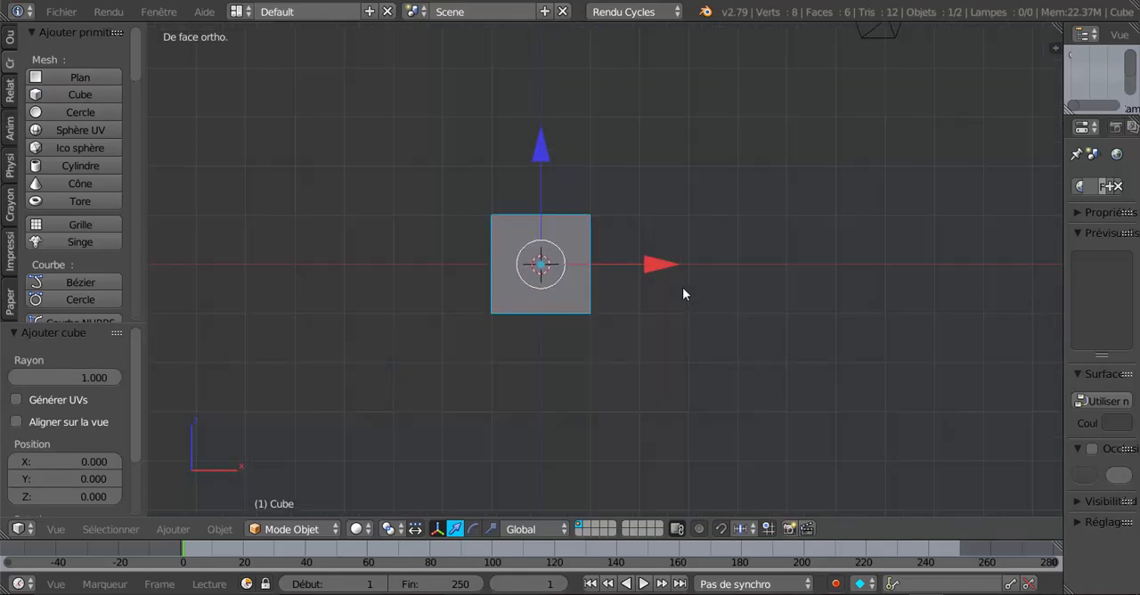
scroll(682, 287, down, 1)
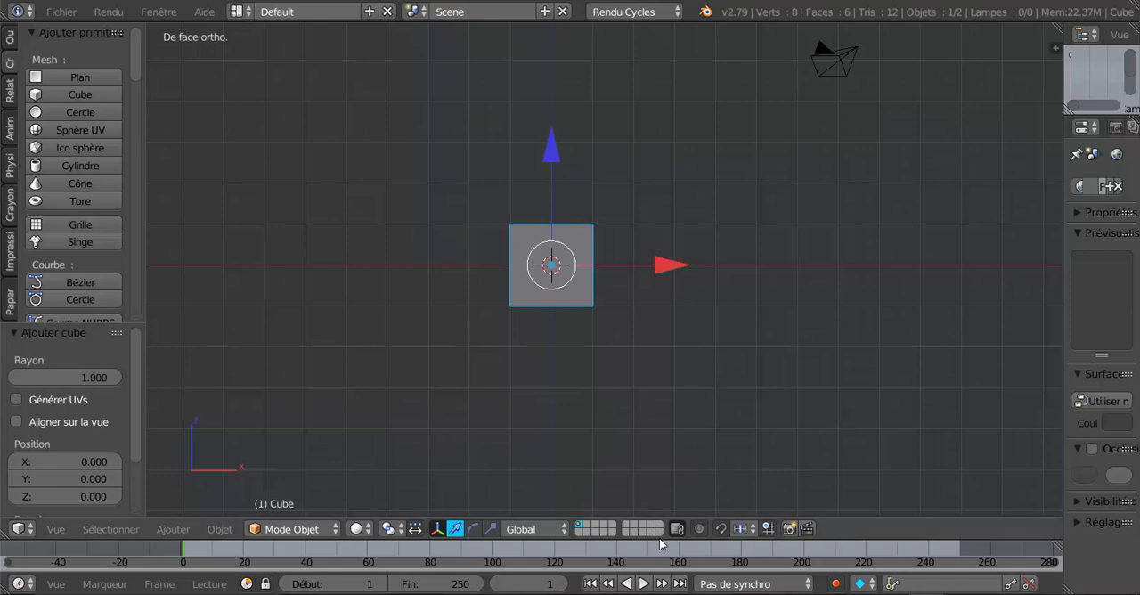
Enlarge the timeline area and enable automatic keyframe insertion for objects and bones.
drag(660, 538, 634, 418)
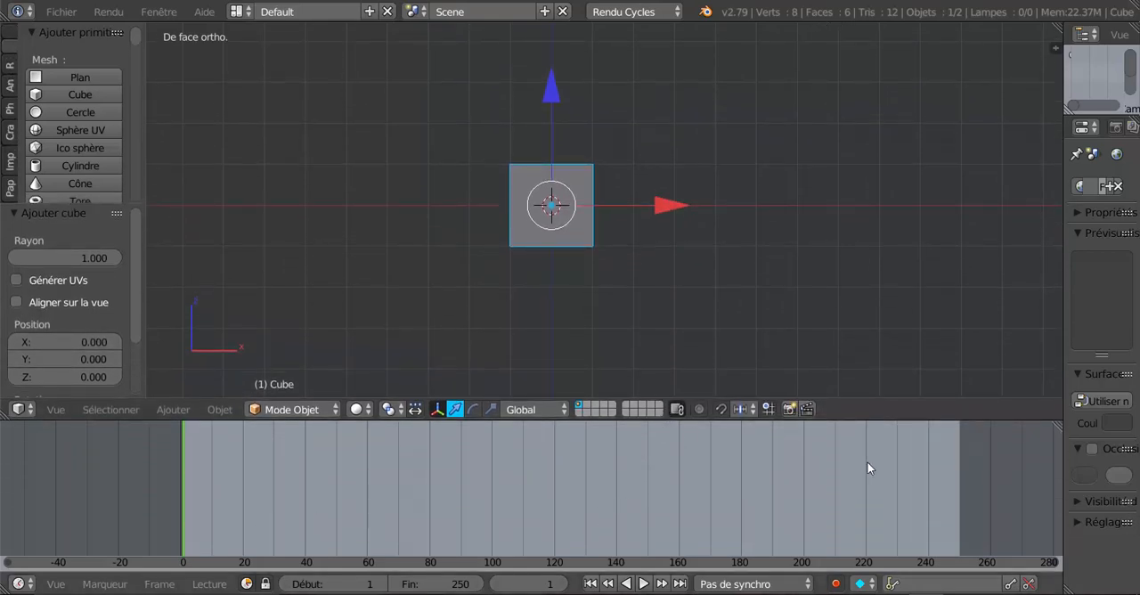
click(837, 584)
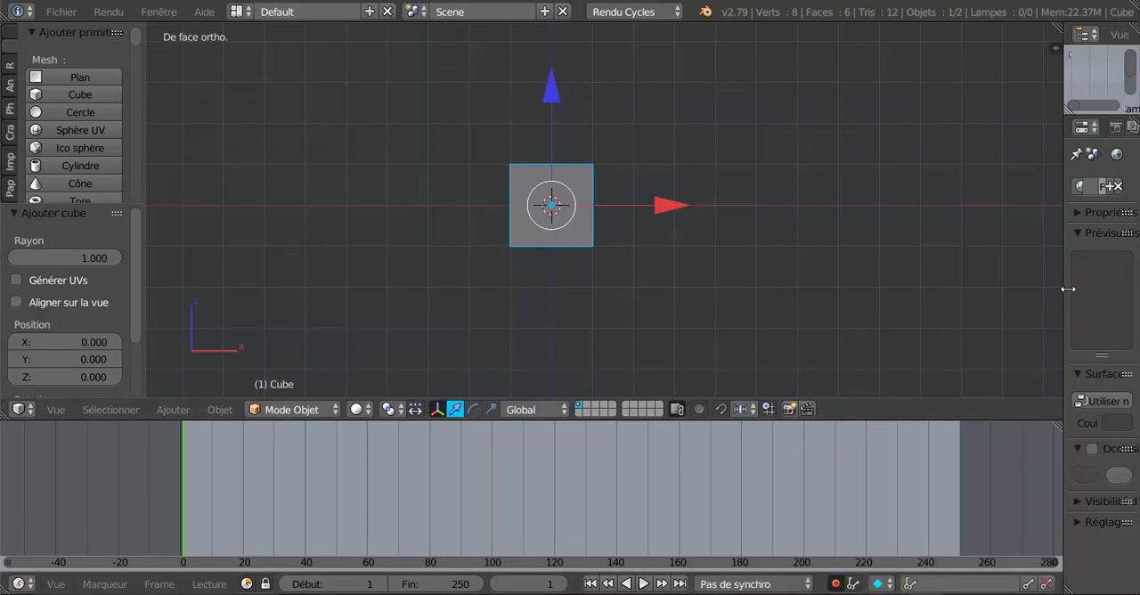
drag(1065, 292, 1079, 292)
scroll(874, 297, down, 1)
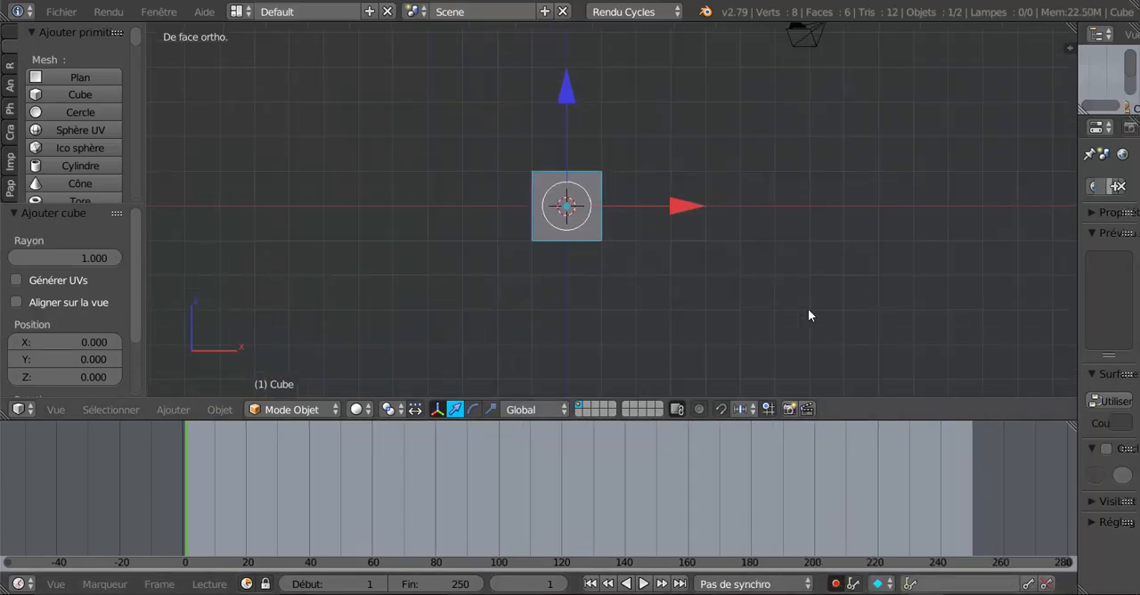
Set the current frame to 0 and record the cube's first keyframe with a zero move along Z.
shift+middle_drag(808, 309, 756, 311)
drag(184, 491, 176, 512)
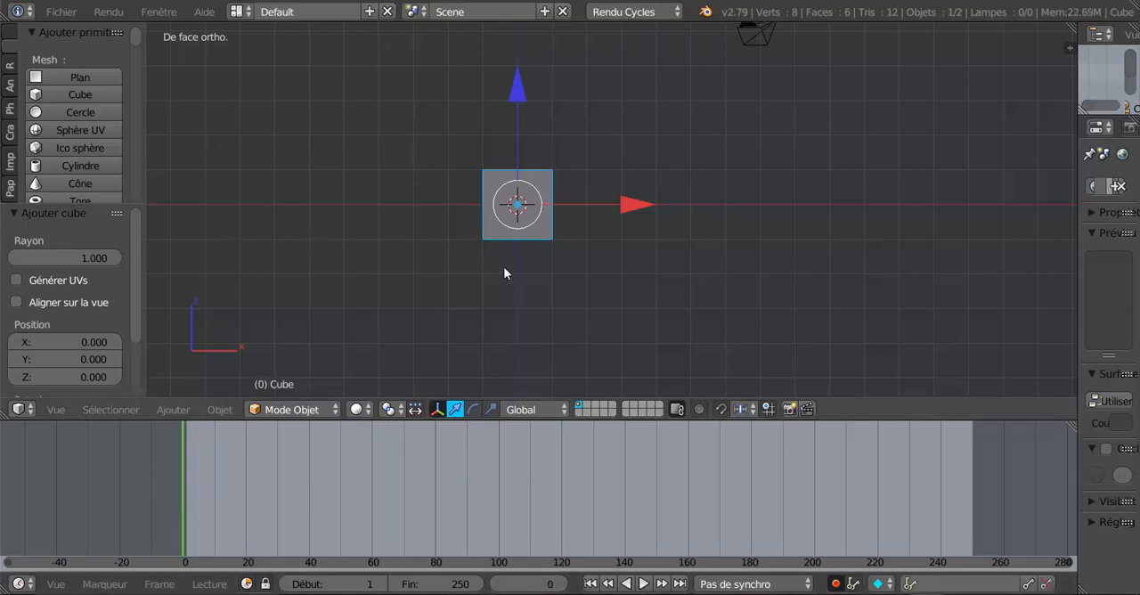
click(514, 92)
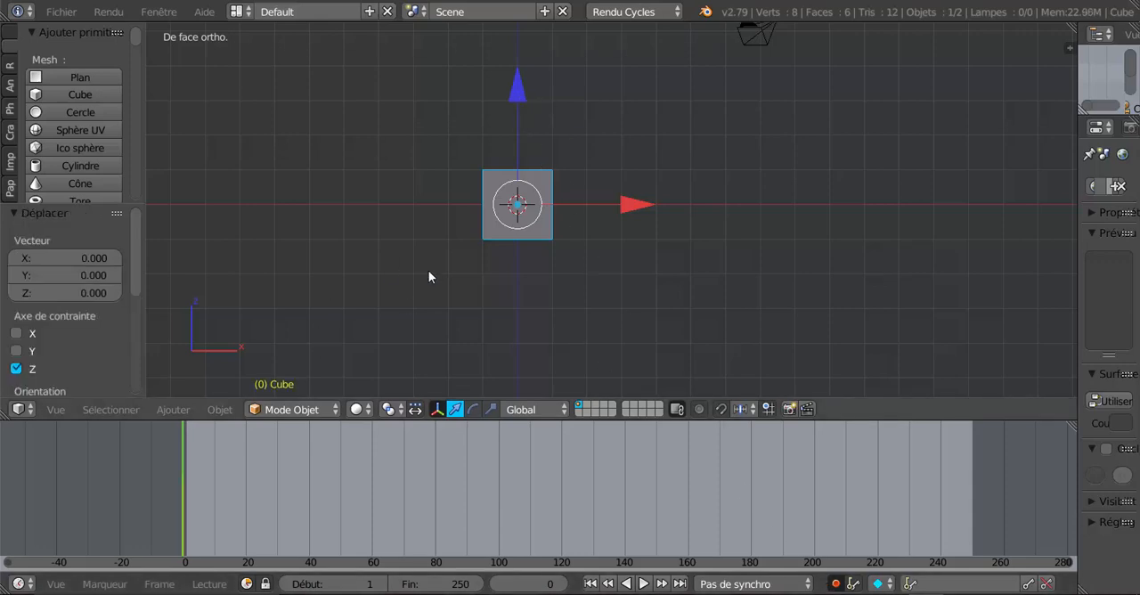
Record a keyframe at frame 30 with the cube scaled up by about 3.12.
scroll(538, 286, up, 2)
shift+middle_drag(572, 287, 657, 298)
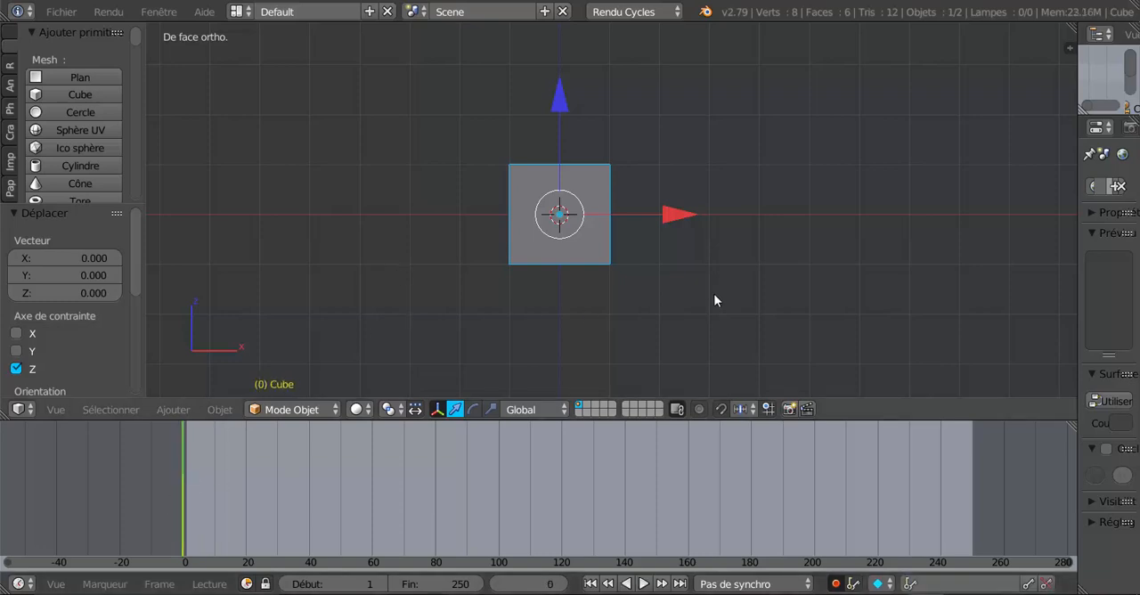
scroll(712, 299, down, 3)
shift+middle_drag(712, 299, 663, 305)
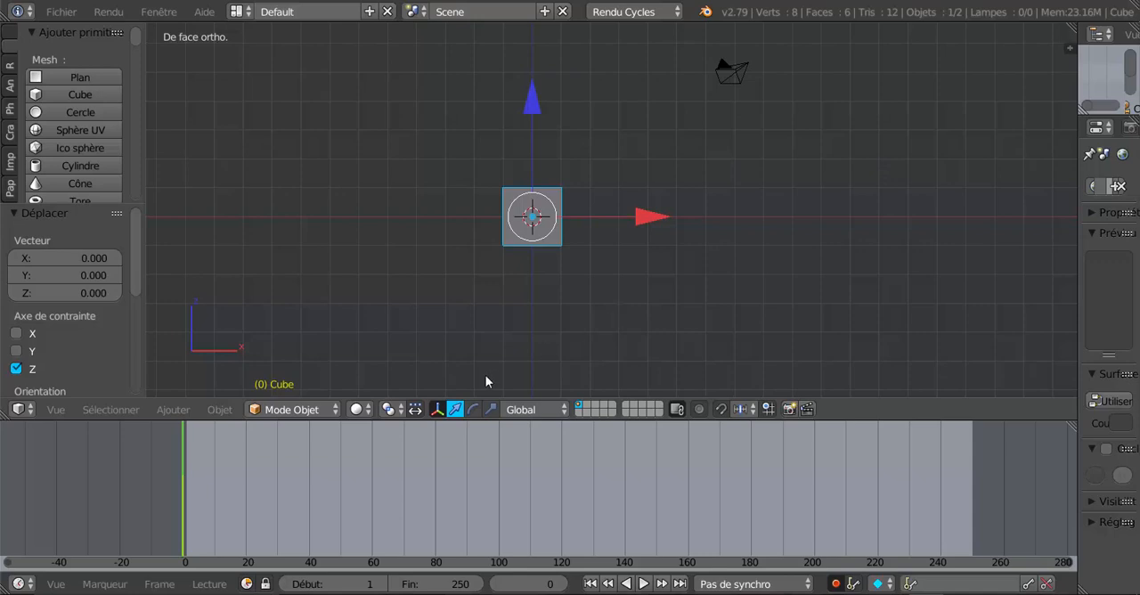
scroll(312, 514, down, 2)
scroll(312, 514, up, 4)
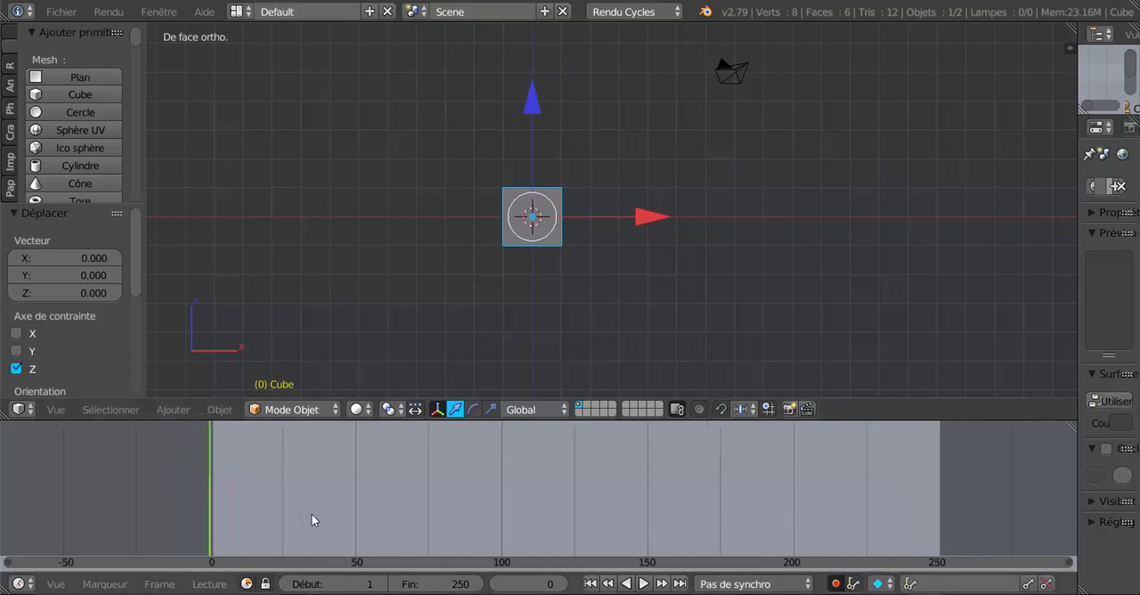
middle_drag(369, 498, 529, 461)
scroll(496, 468, up, 3)
scroll(497, 468, up, 1)
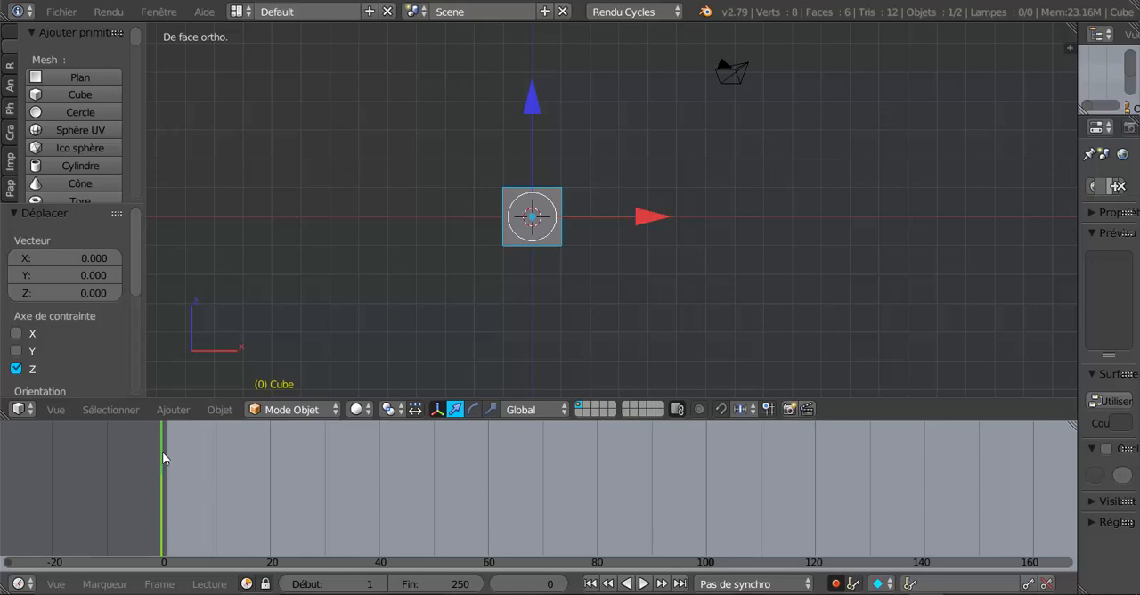
click(325, 485)
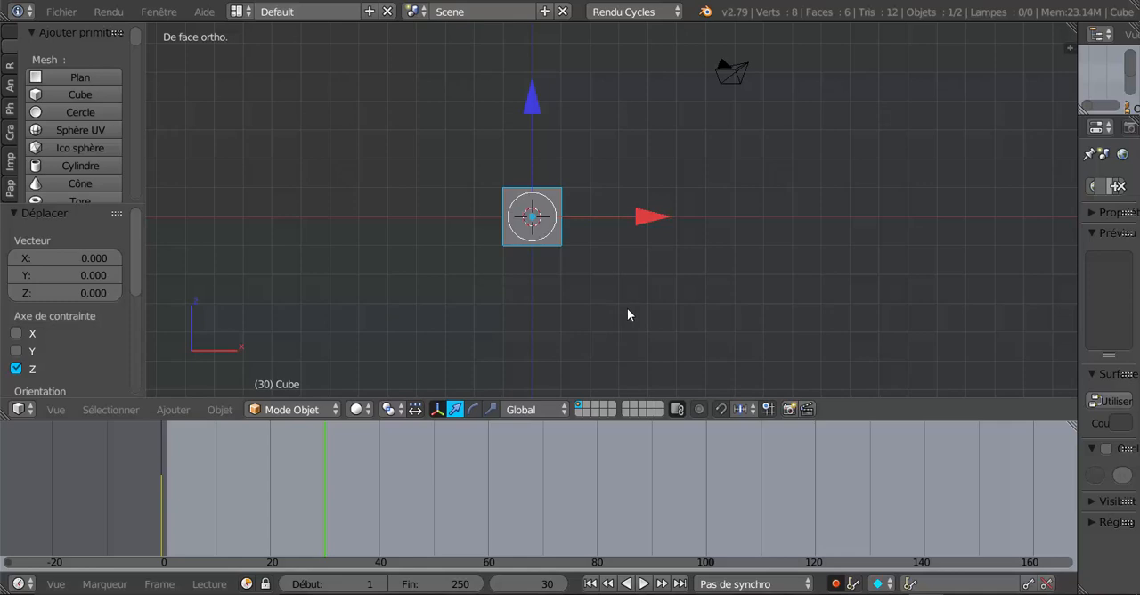
key(s)
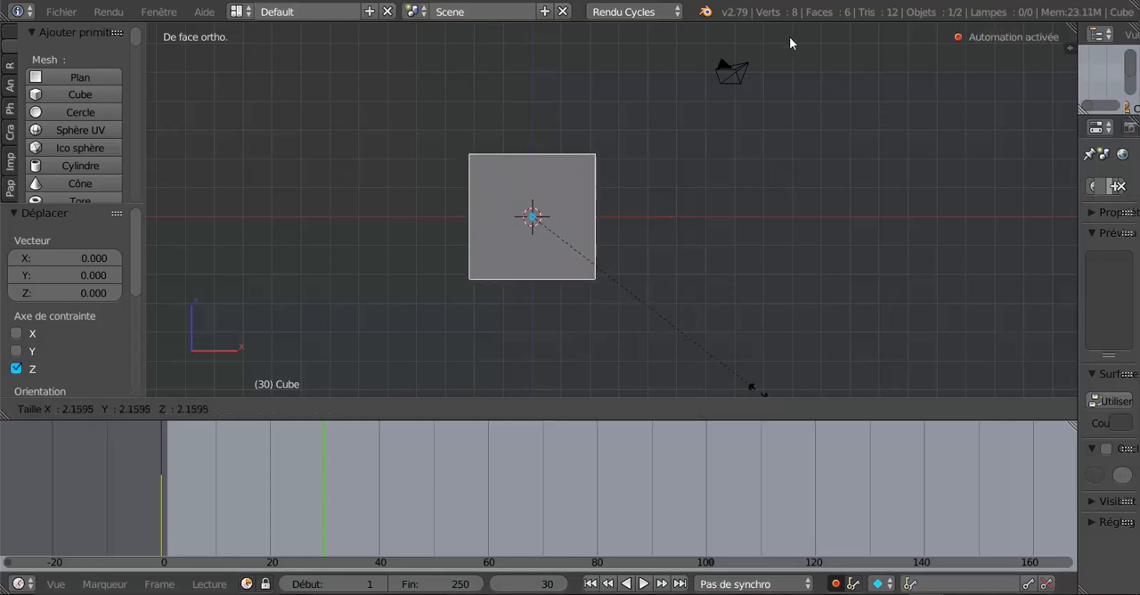
click(864, 92)
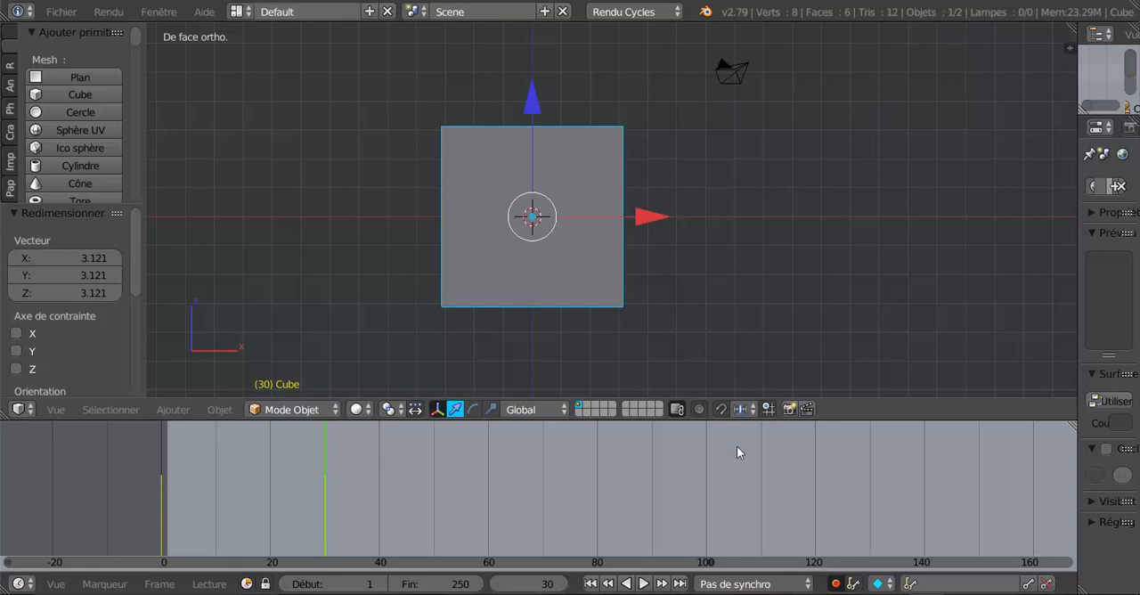
Record a keyframe at frame 50 with the cube scaled down by about 0.415.
mouse_move(306, 471)
mouse_down()
mouse_move(223, 492)
mouse_move(125, 495)
mouse_move(324, 481)
mouse_up()
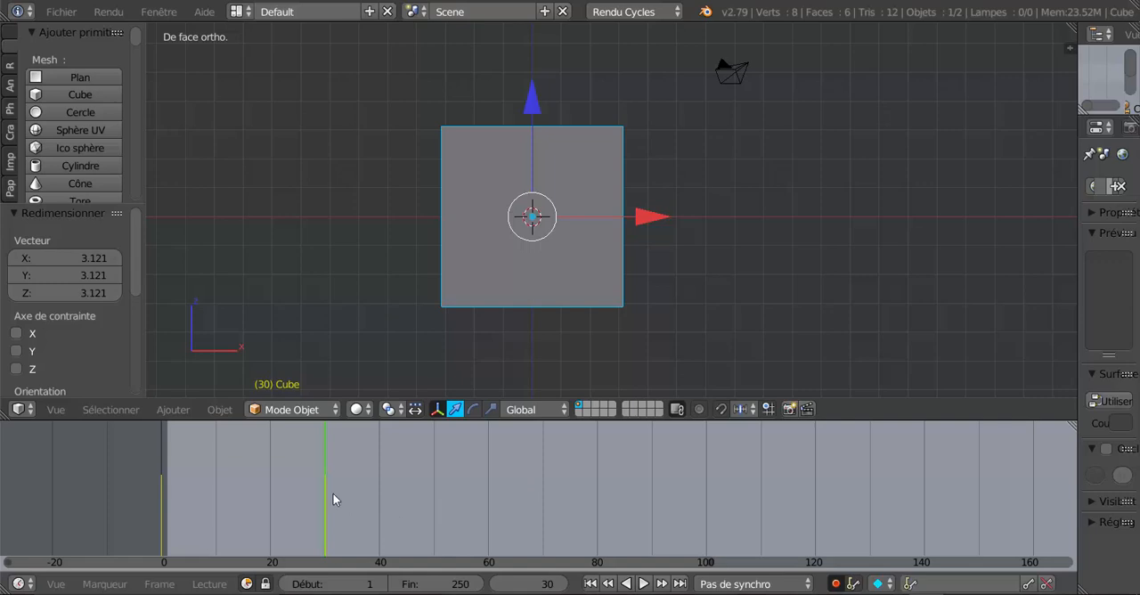
scroll(339, 493, down, 1)
scroll(340, 494, up, 2)
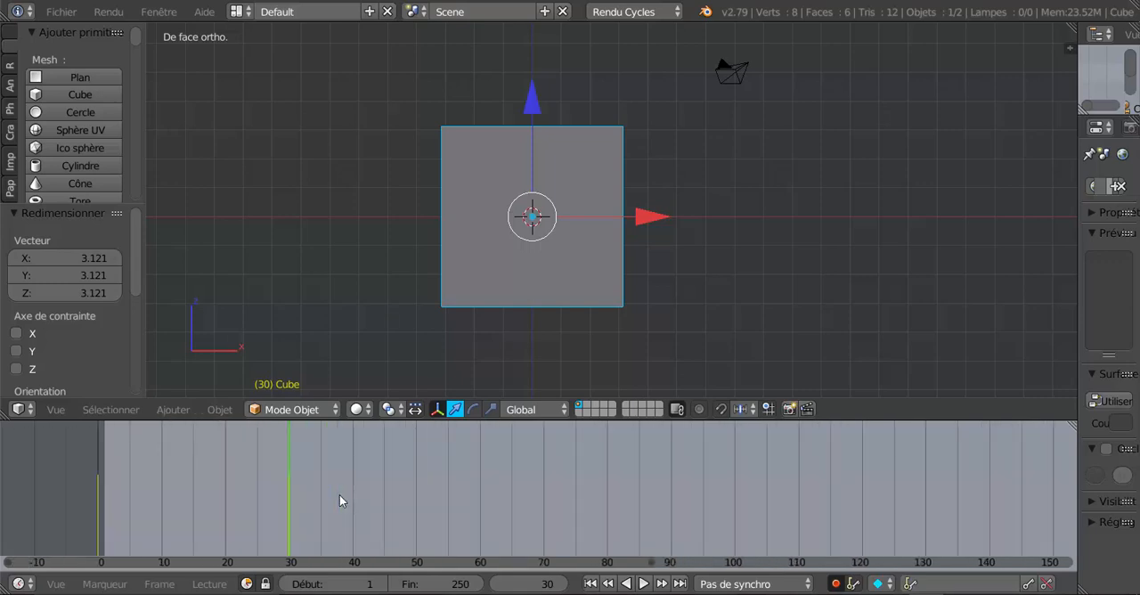
drag(289, 476, 414, 454)
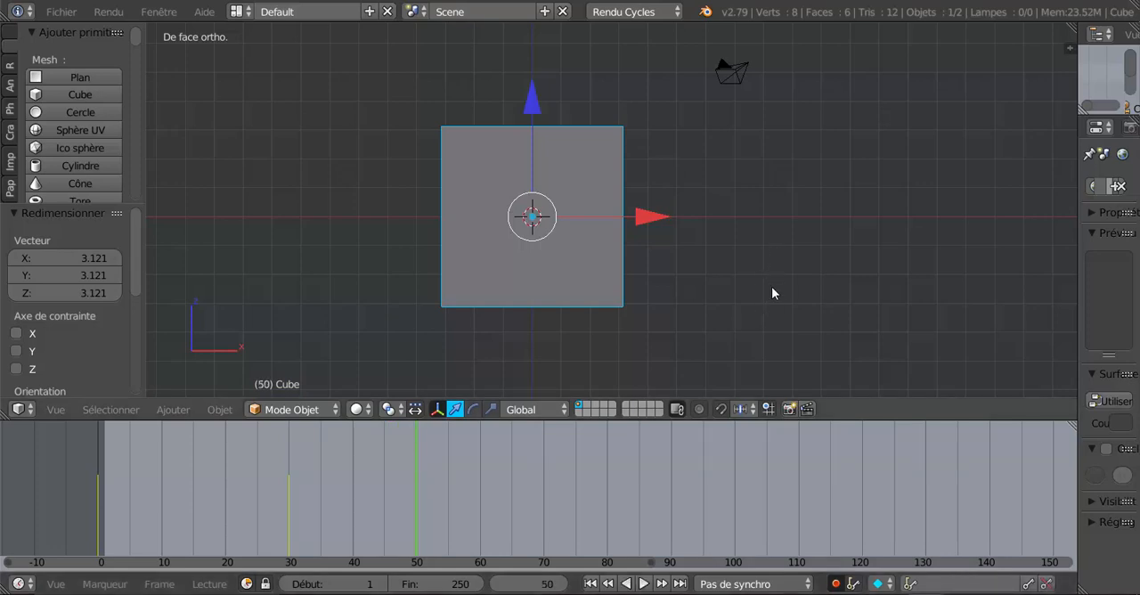
key(s)
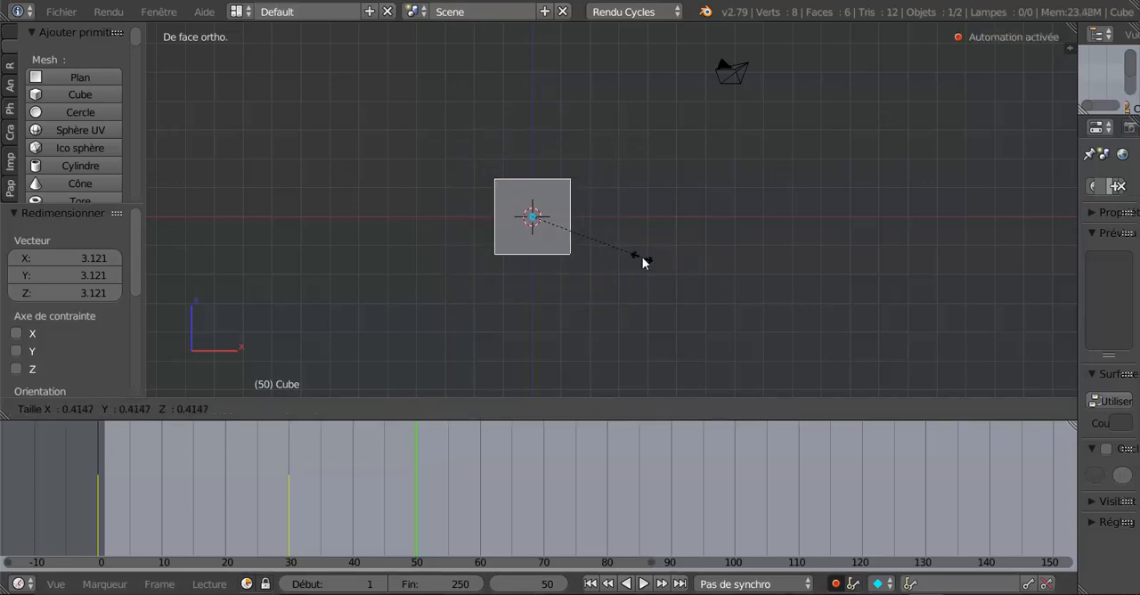
click(644, 260)
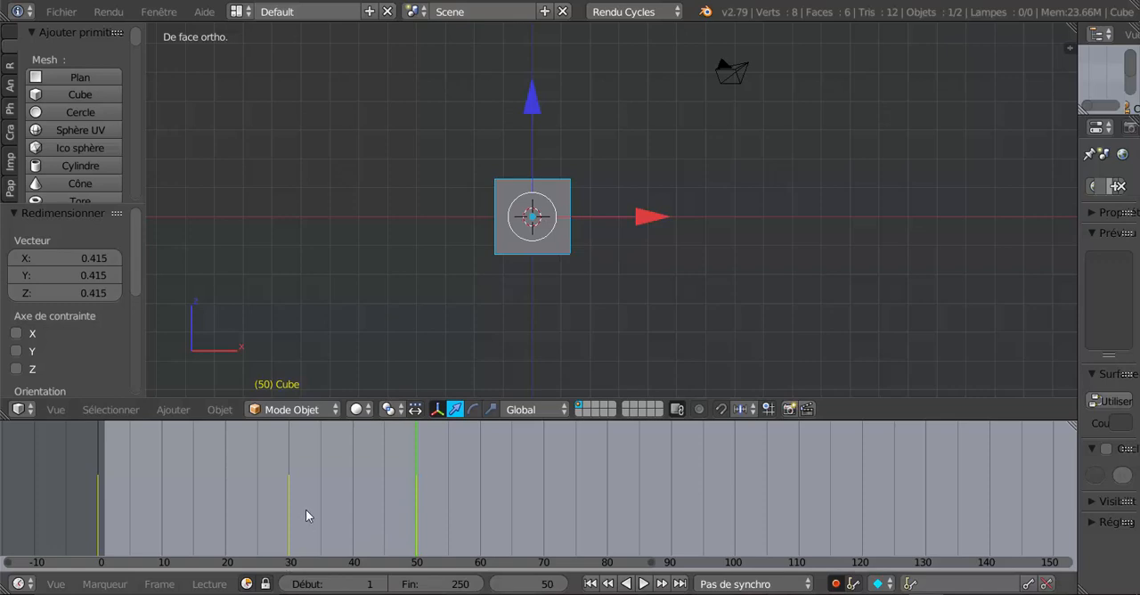
Switch the 3D view area to the Dope Sheet and move the cube's frame 30 keyframe to frame 25.
scroll(318, 514, up, 2)
scroll(319, 515, down, 2)
click(288, 509)
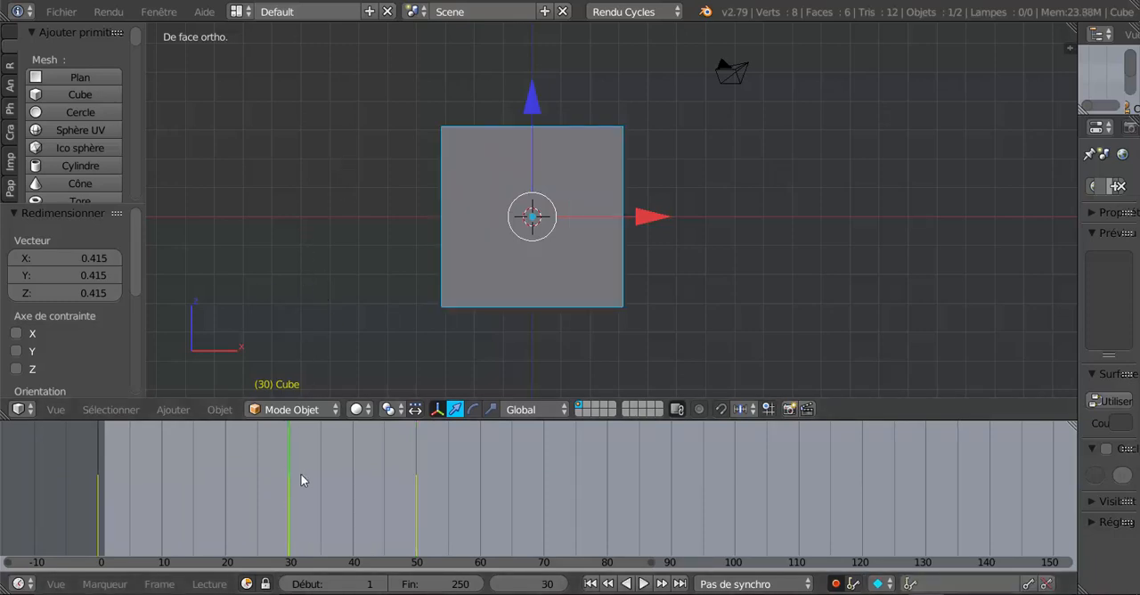
click(20, 413)
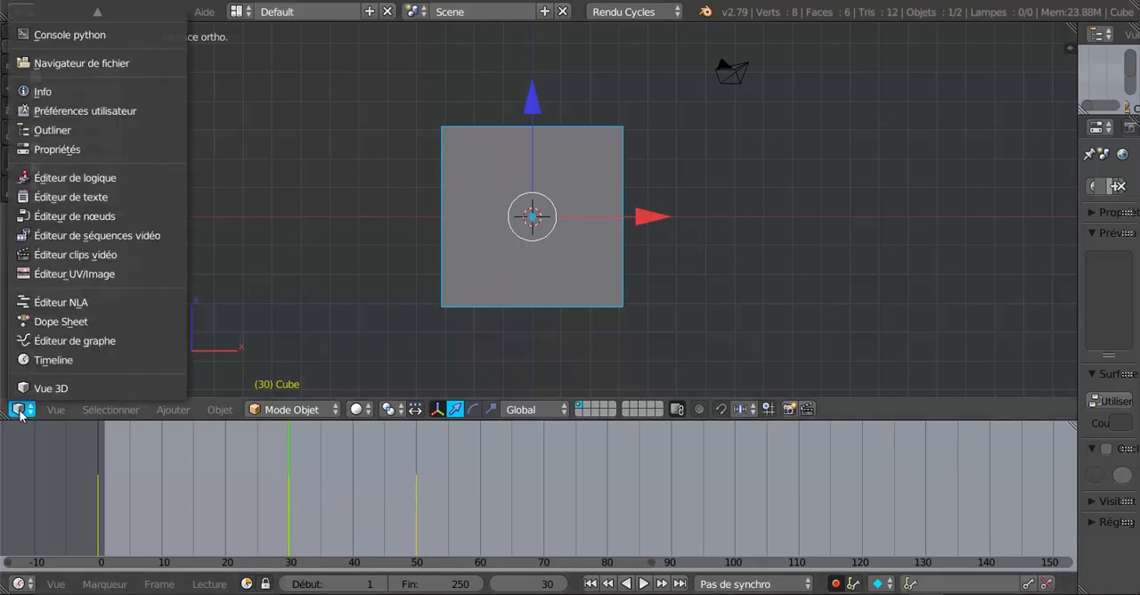
click(36, 321)
right_click(309, 85)
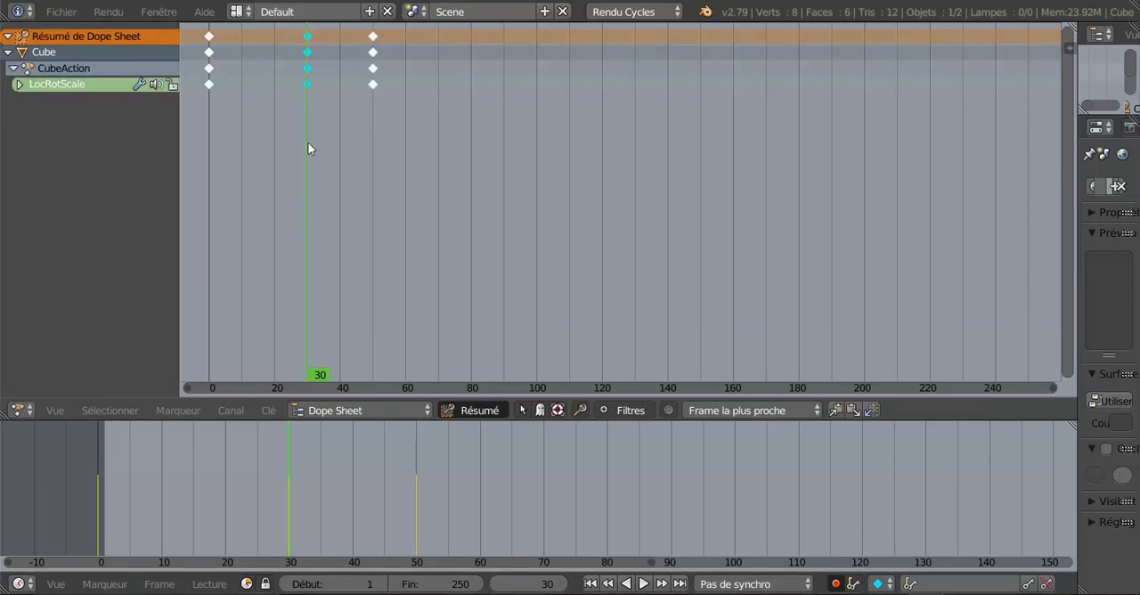
key(g)
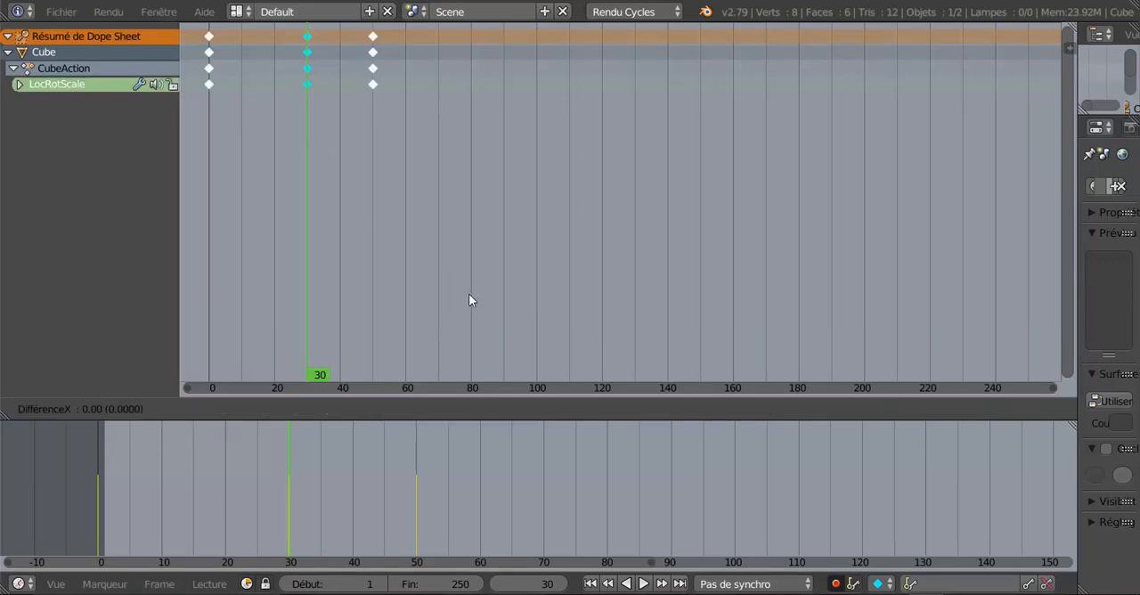
click(456, 307)
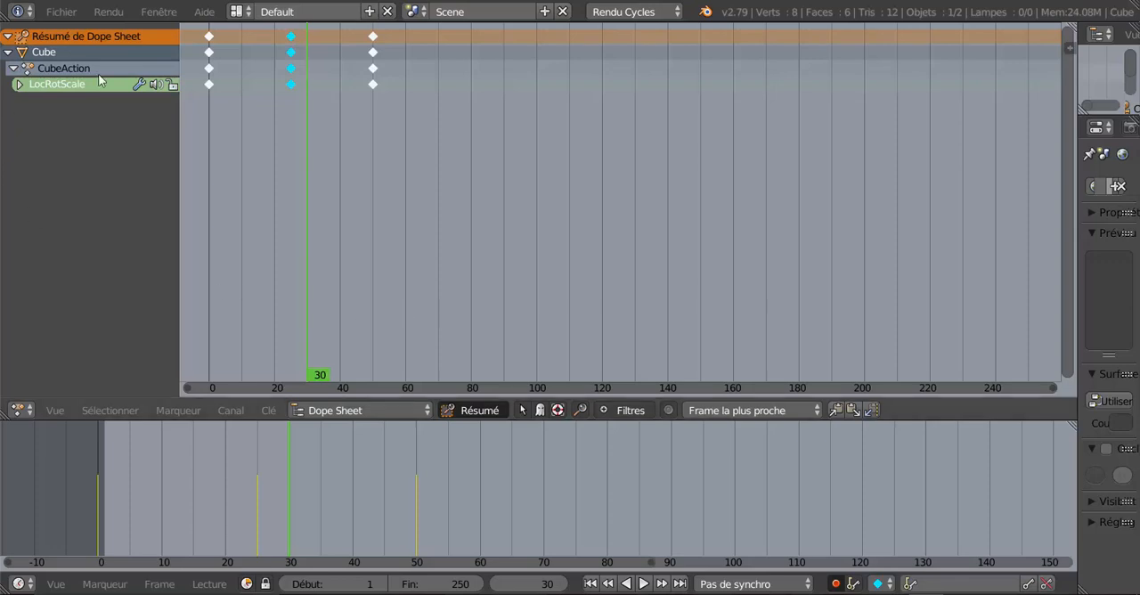
Switch the main area to the 3D View and return it to the Dope Sheet.
click(24, 409)
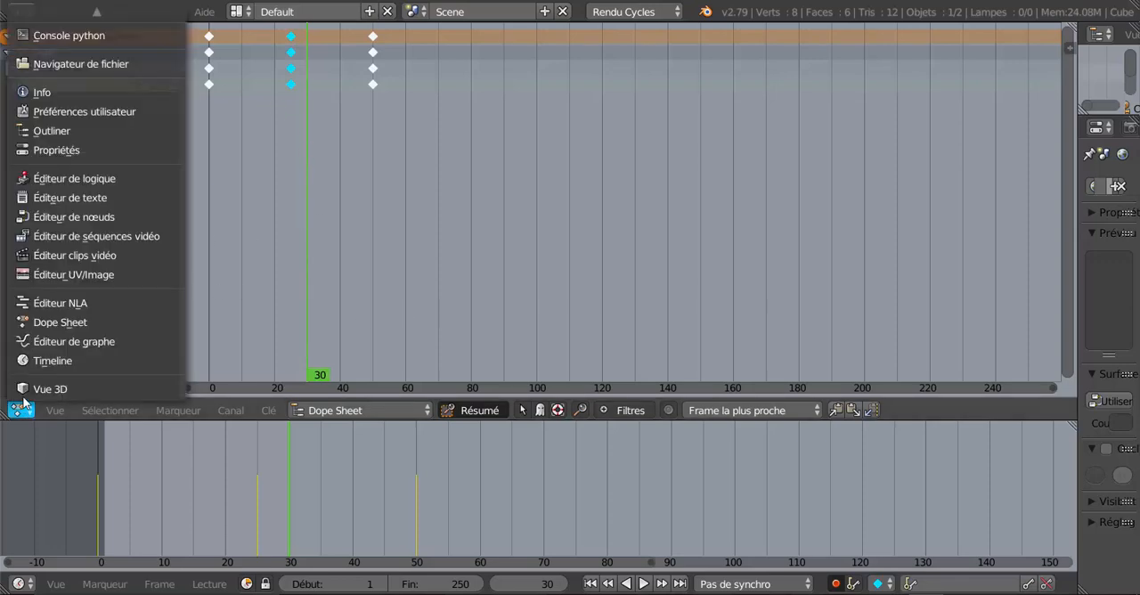
click(40, 392)
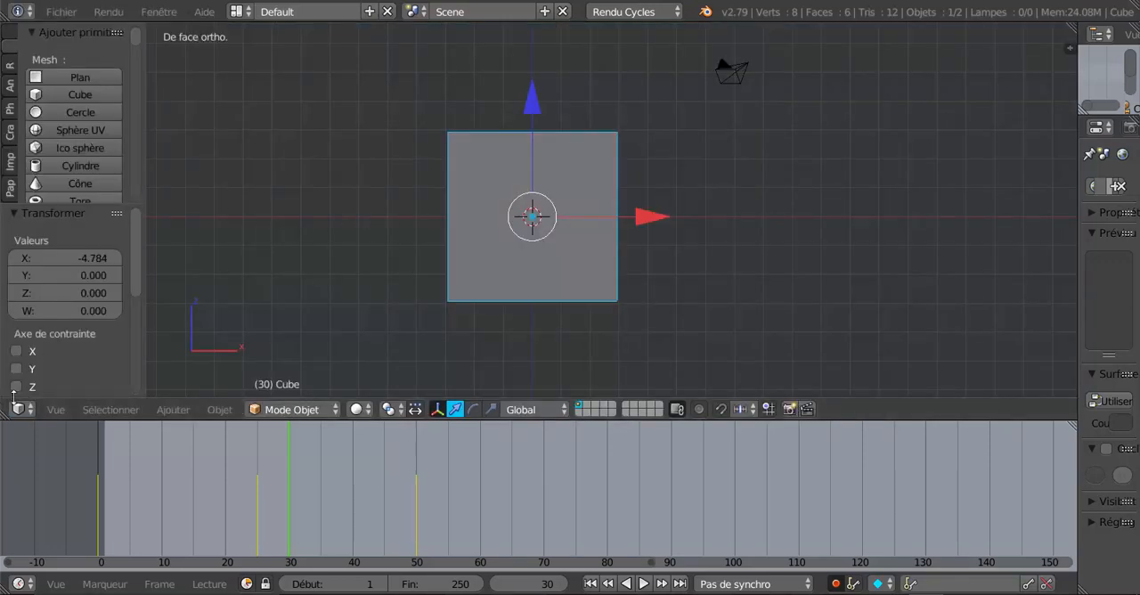
click(17, 410)
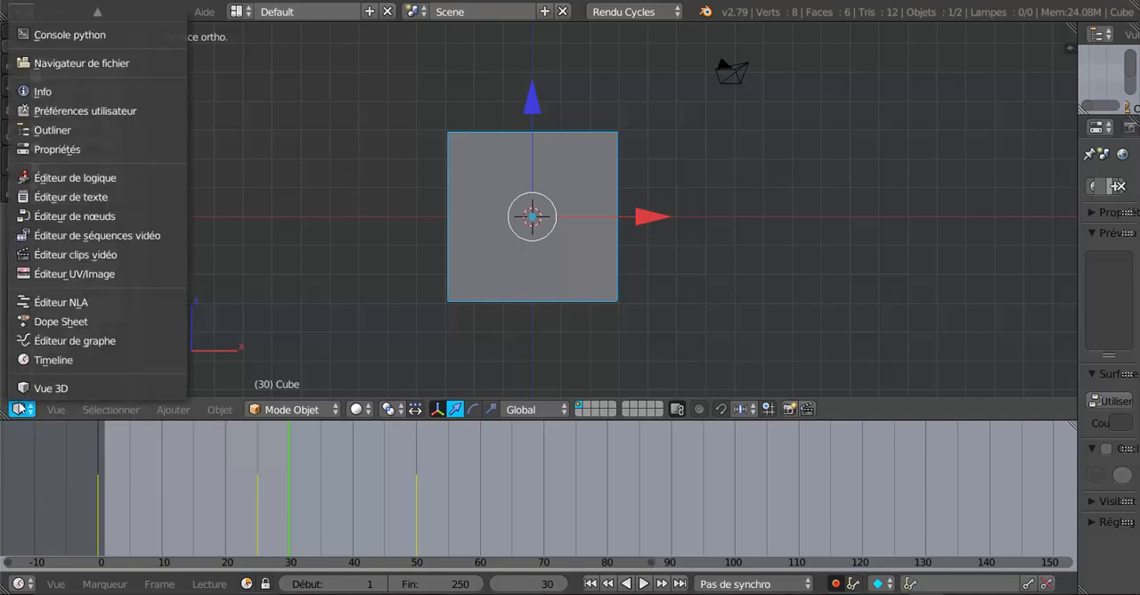
click(49, 323)
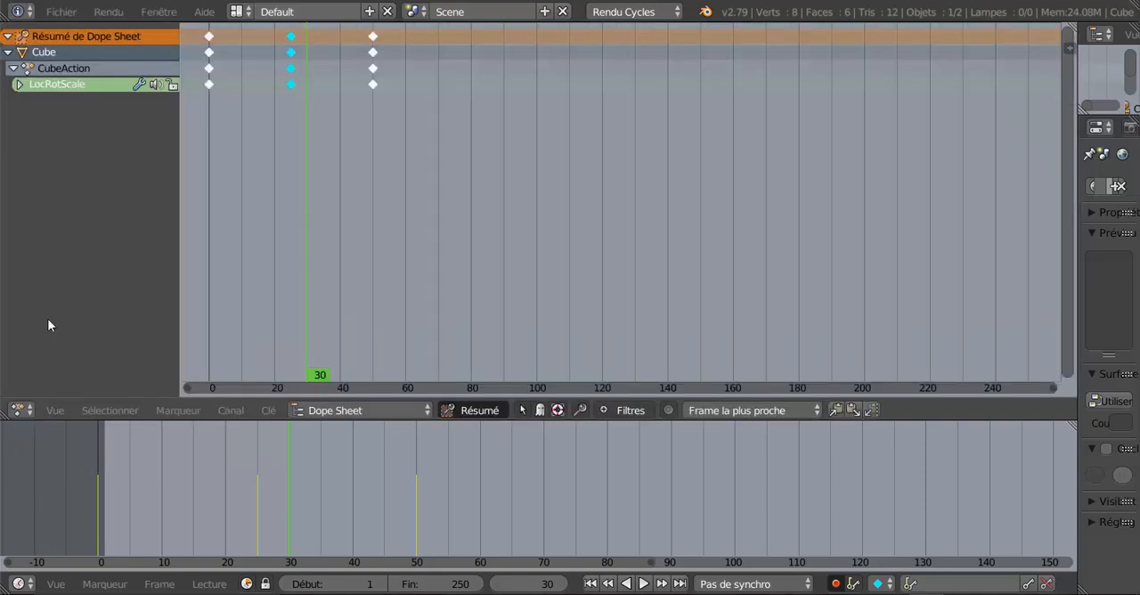
Select the cube's frame 50 keyframe, toggle the selection of all keyframes, and return the area to the 3D View.
click(372, 85)
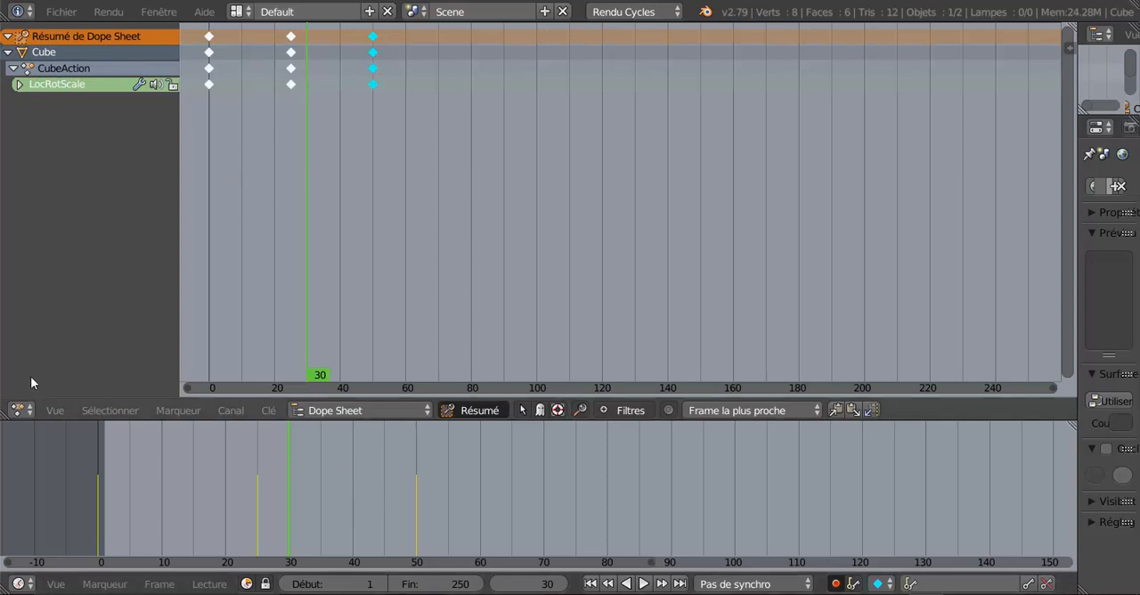
click(19, 414)
key(a)
key(a)
click(18, 410)
click(22, 387)
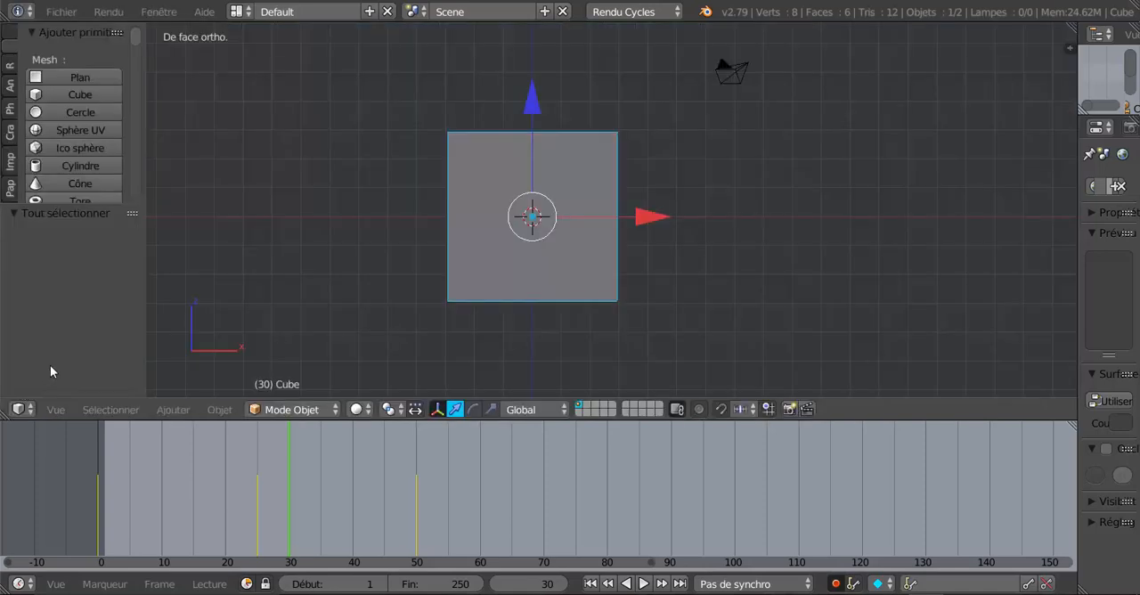
Play the cube's scale animation in the 3D View.
scroll(578, 292, down, 3)
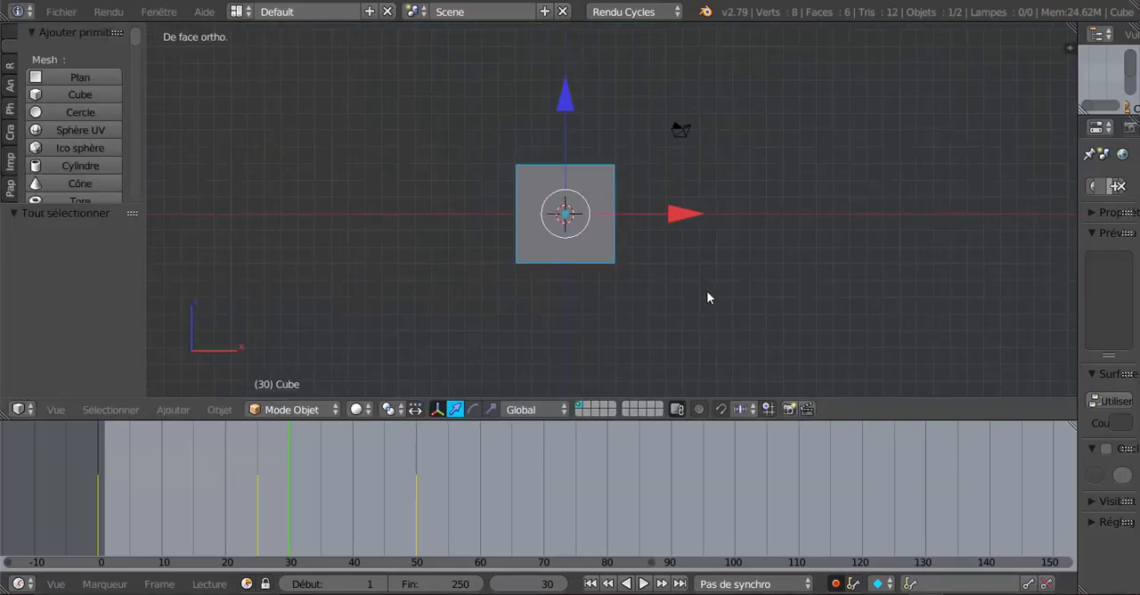
shift+middle_drag(707, 296, 613, 305)
scroll(586, 319, down, 2)
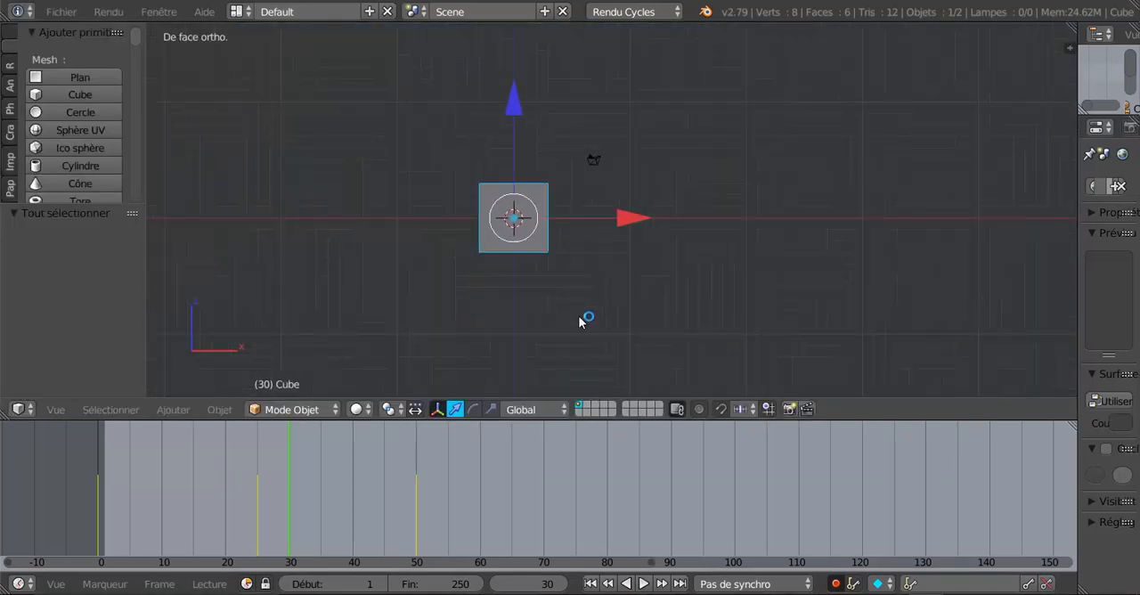
key(alt+a)
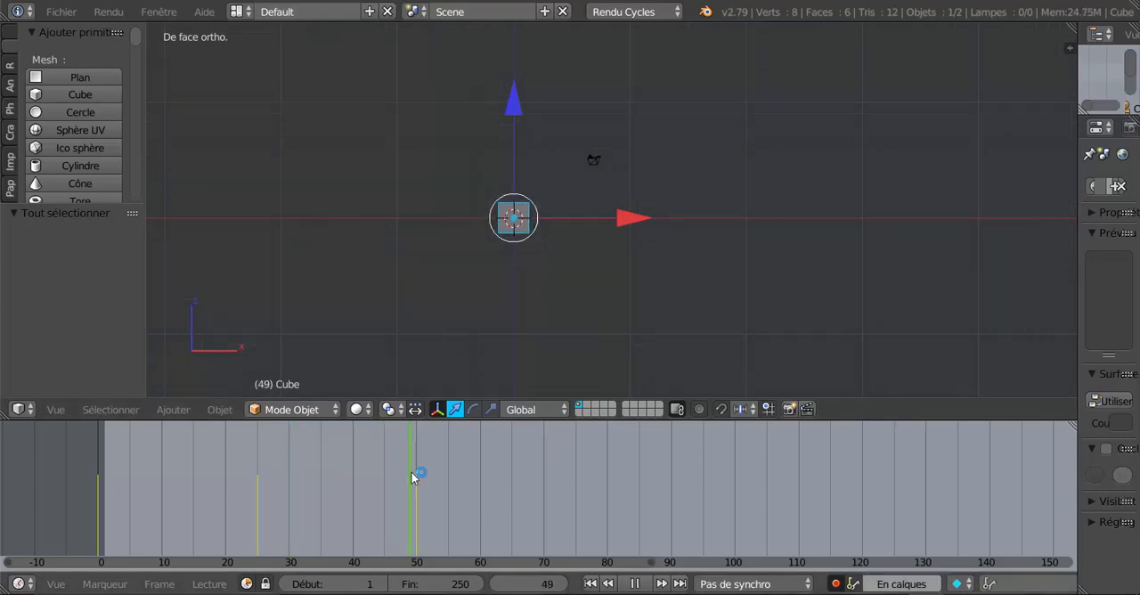
Return to frame 0, replay the cube's scale animation and stop the playback.
drag(378, 475, 97, 475)
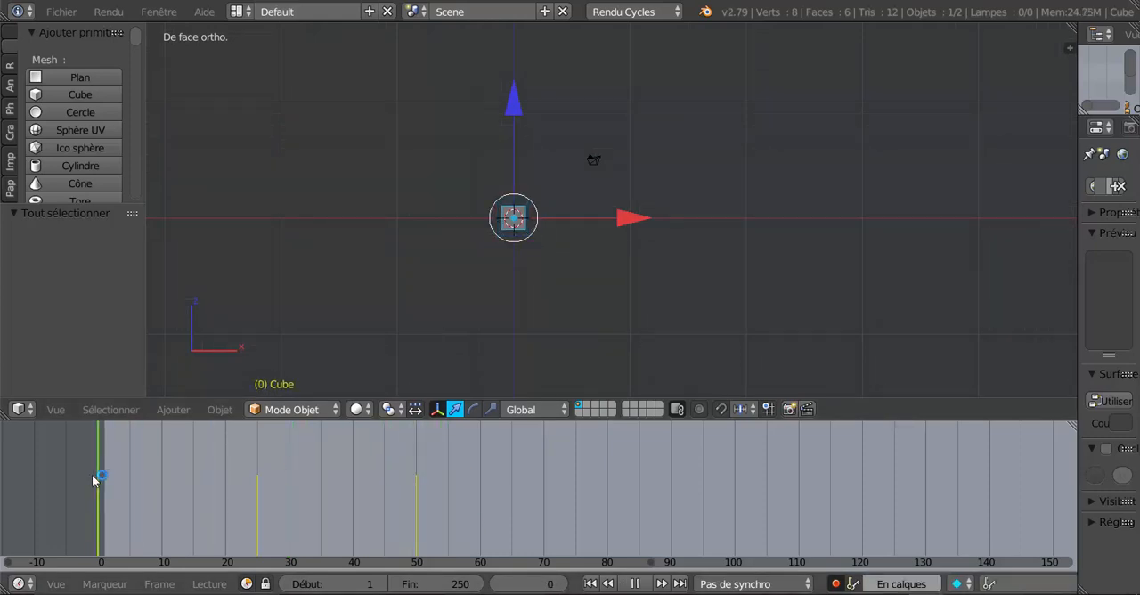
key(alt+a)
click(645, 585)
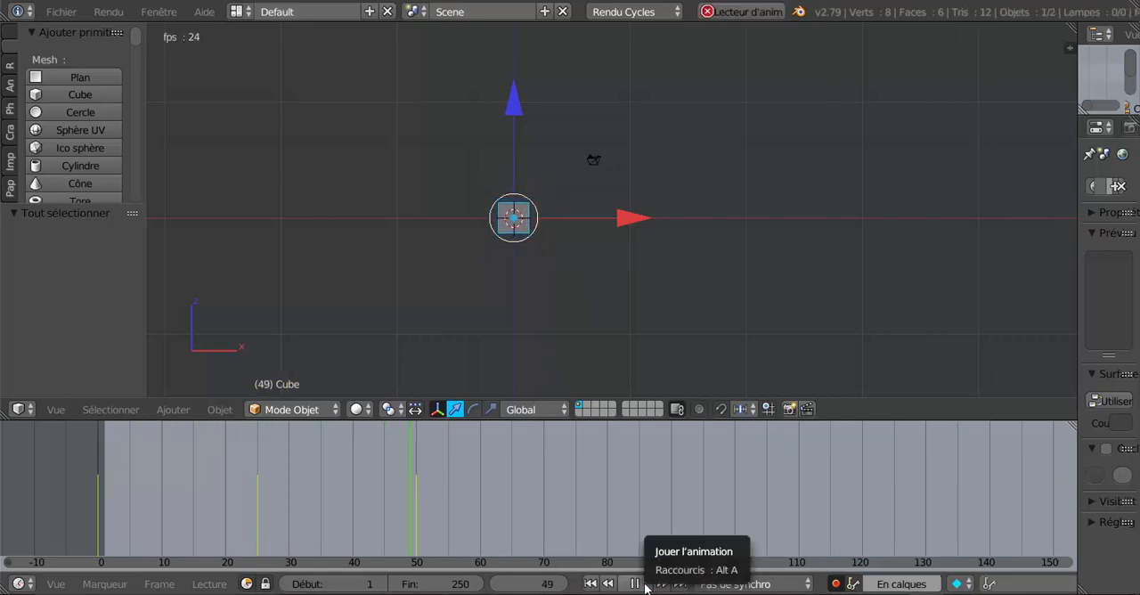
click(645, 586)
Go to frame 75 and move the cube about 29.93 units along the X axis to key its new position.
drag(465, 495, 516, 495)
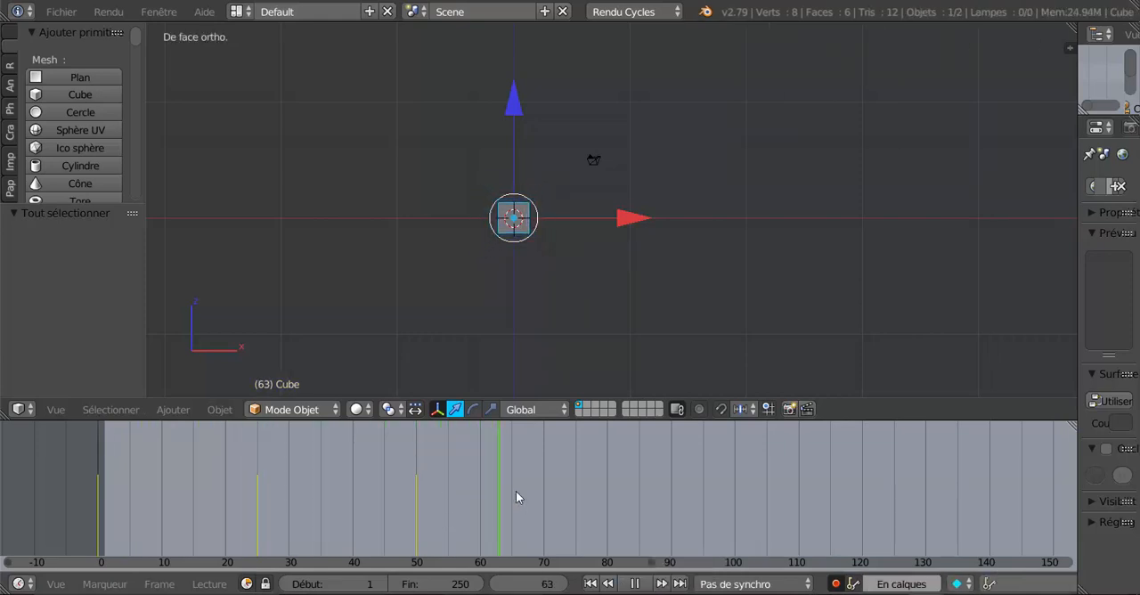
scroll(516, 491, up, 1)
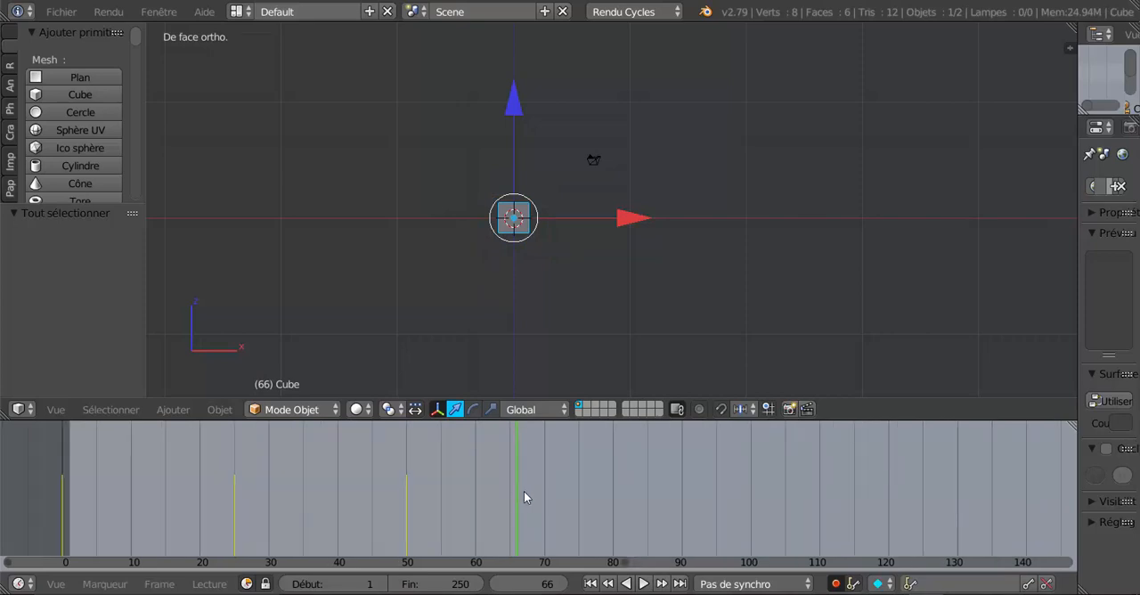
key(alt+a)
key(alt+a)
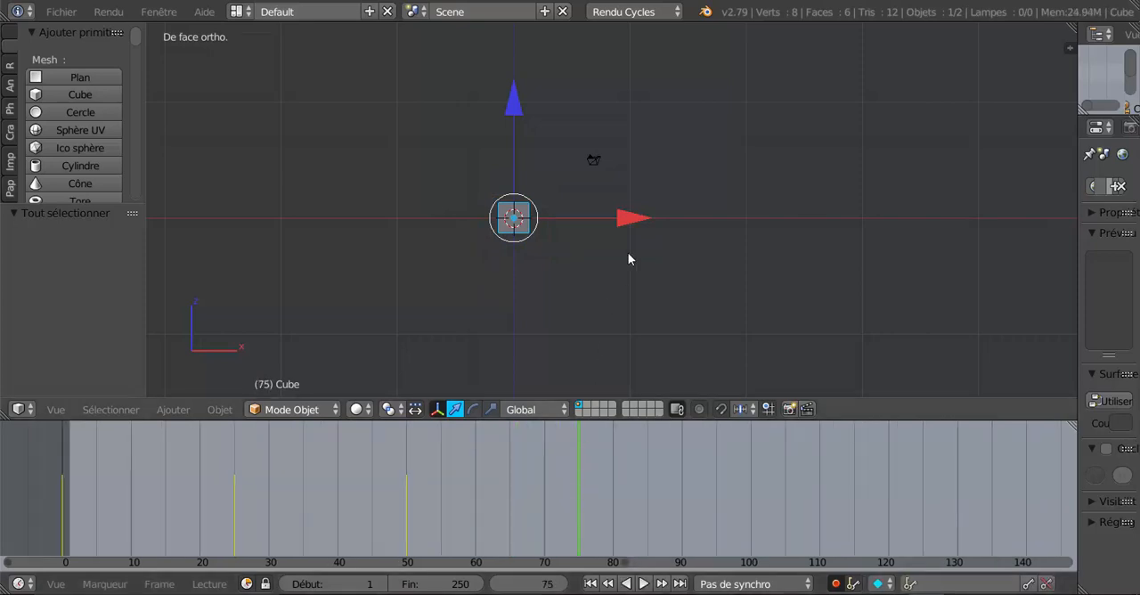
shift+middle_drag(649, 248, 536, 253)
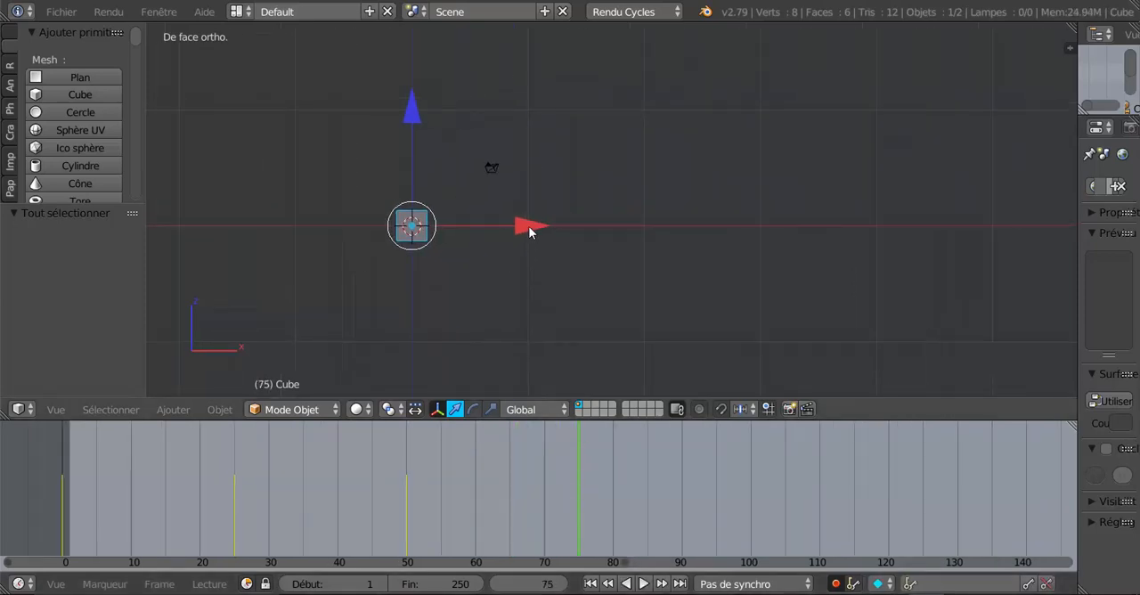
drag(521, 229, 862, 220)
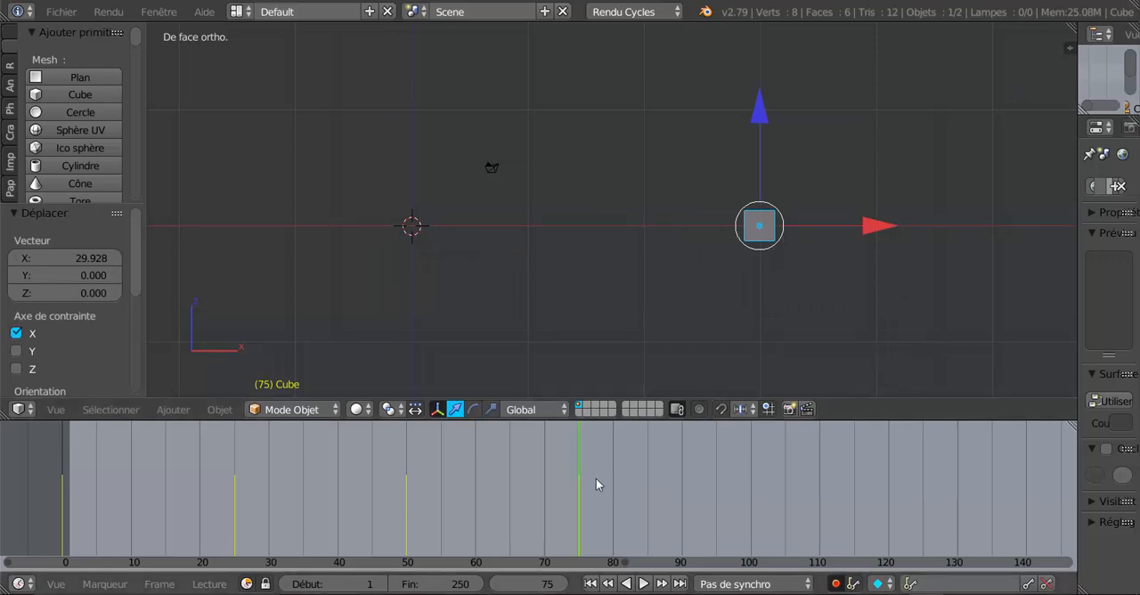
Play the animation from frame 36 to review the cube's sideways movement, and return to frame 75.
click(311, 507)
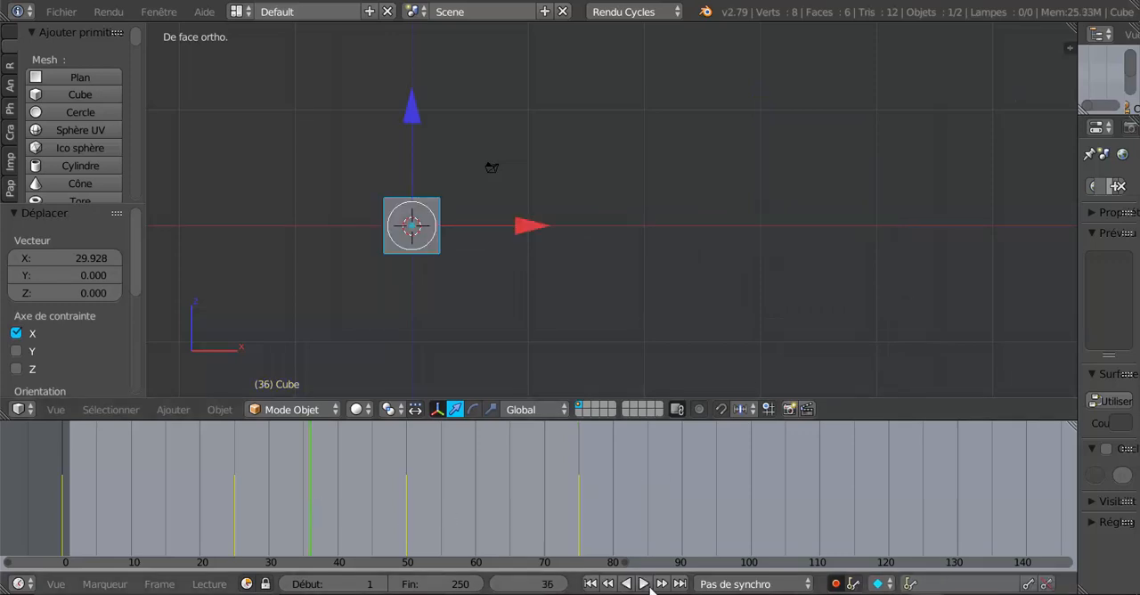
click(643, 584)
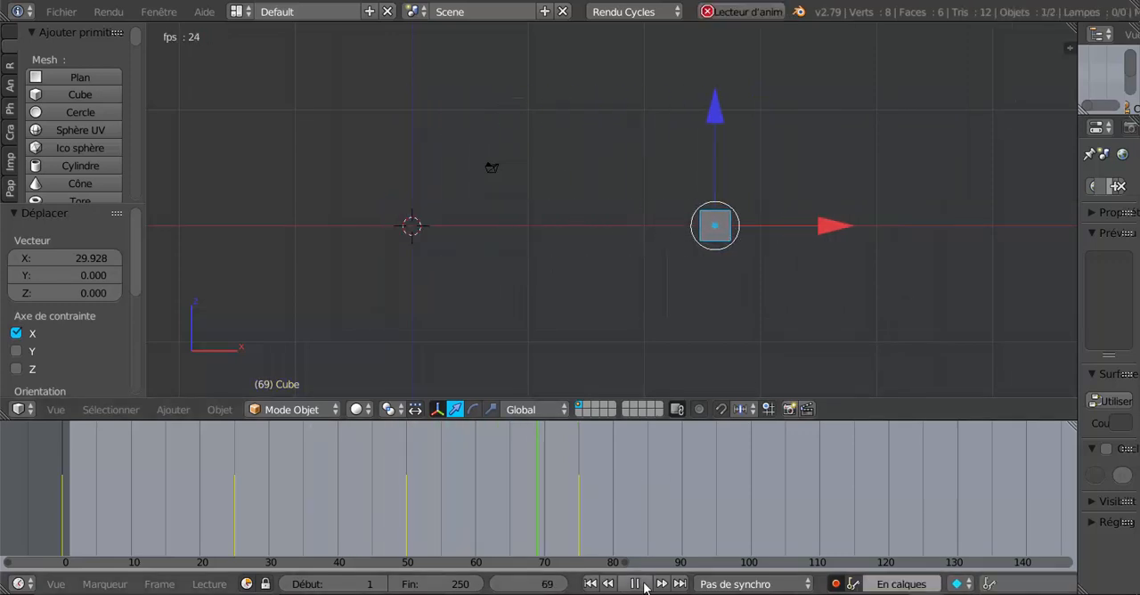
click(645, 584)
drag(639, 501, 581, 505)
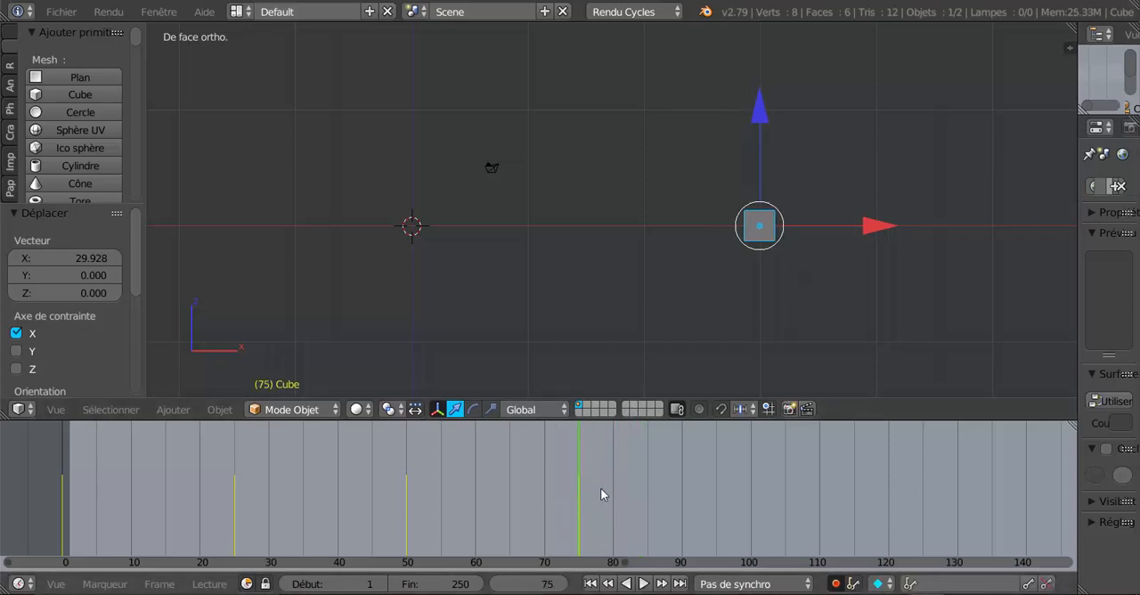
Go to frame 100 and key the cube's held position with a zero-distance move along the Z axis.
shift+middle_drag(725, 287, 623, 264)
scroll(580, 256, up, 5)
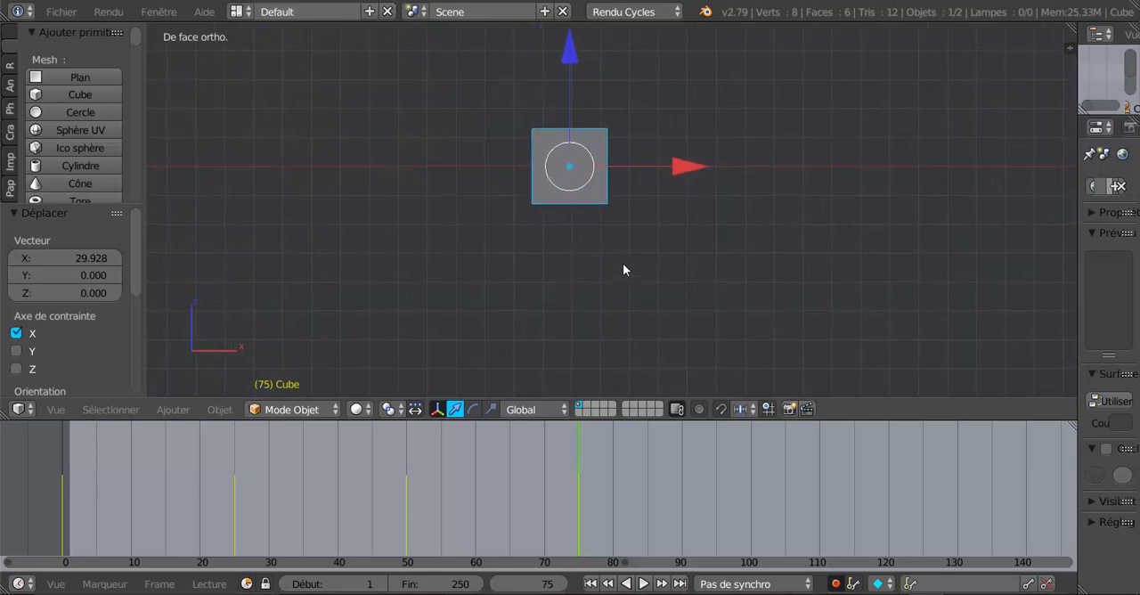
scroll(623, 264, down, 3)
scroll(623, 269, down, 1)
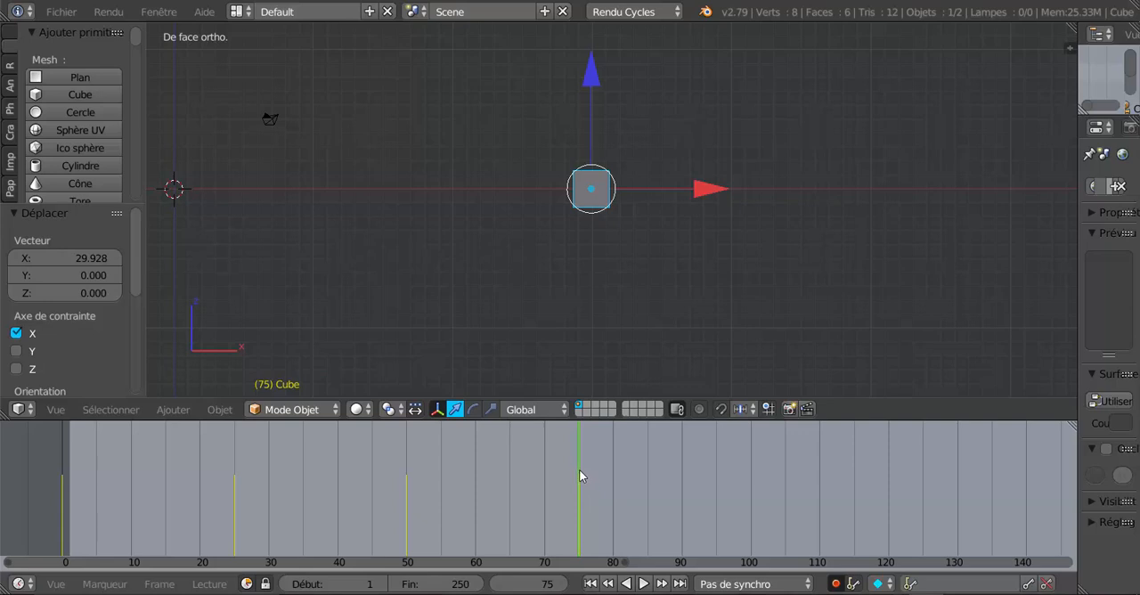
key(alt+a)
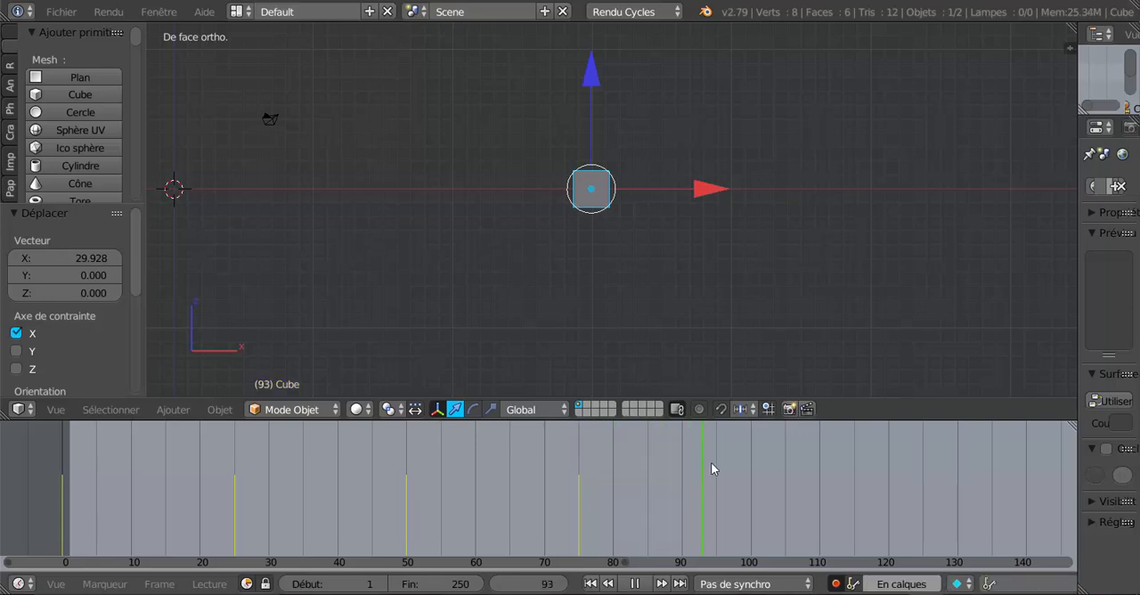
key(alt+a)
scroll(717, 469, up, 3)
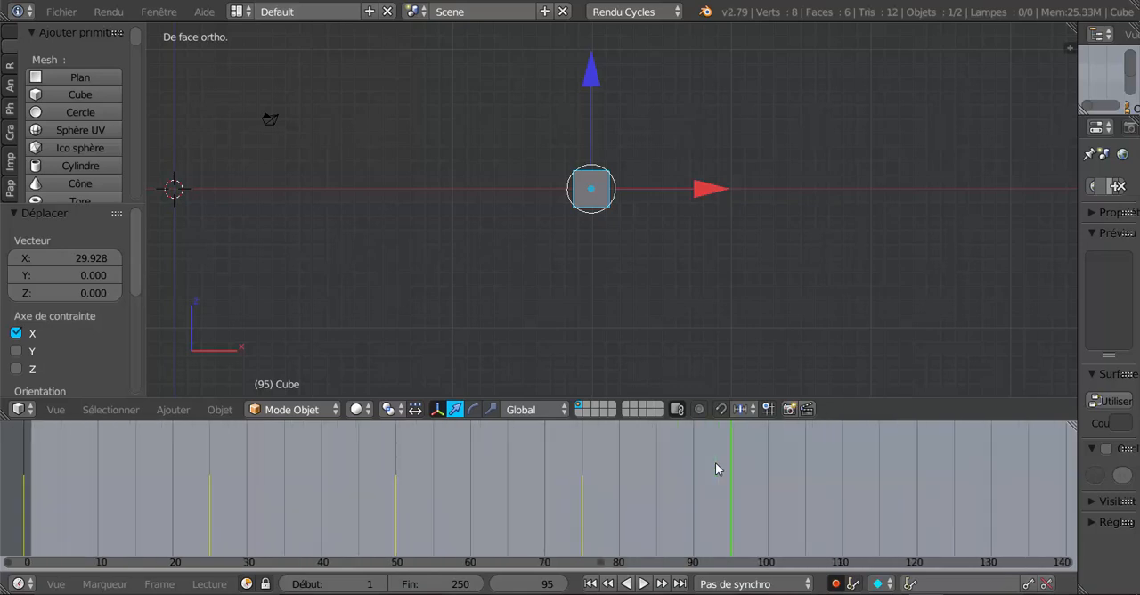
scroll(787, 499, up, 1)
middle_drag(798, 494, 694, 481)
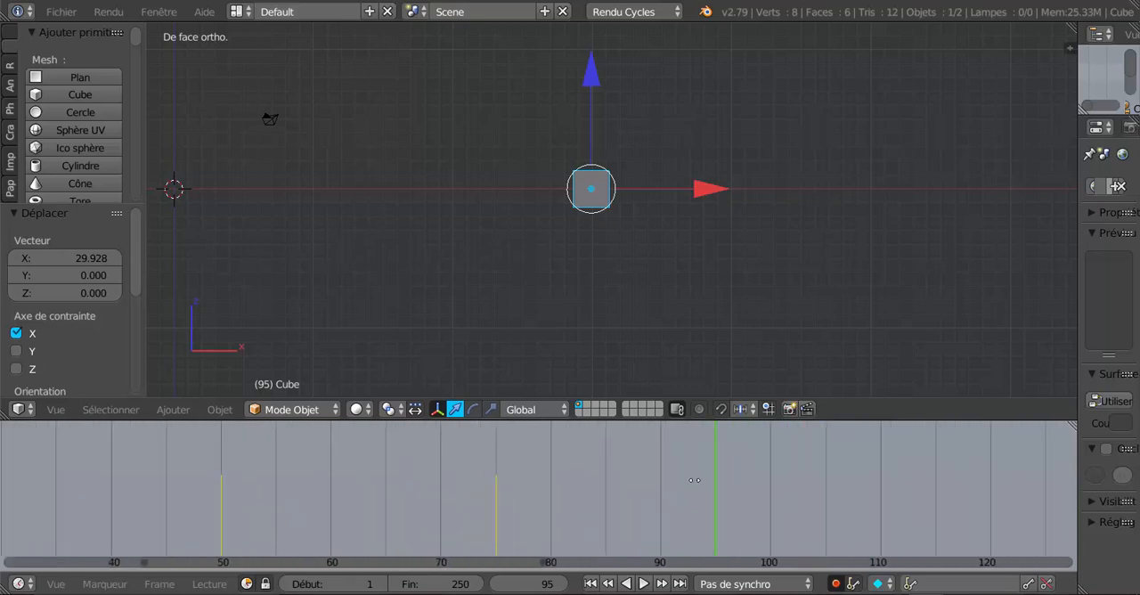
scroll(678, 487, up, 1)
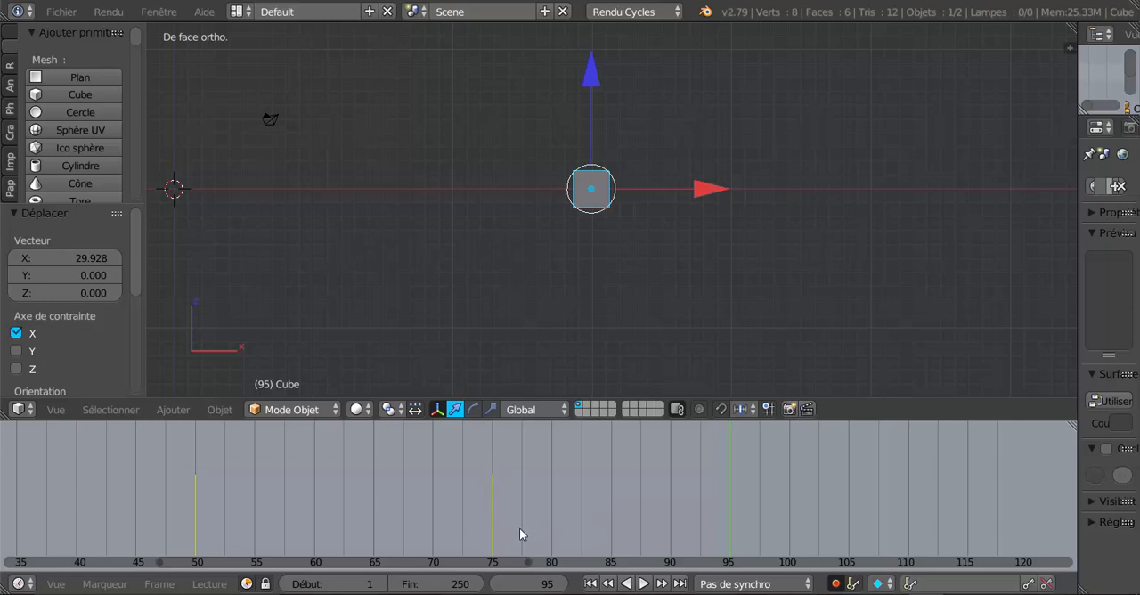
drag(733, 499, 789, 496)
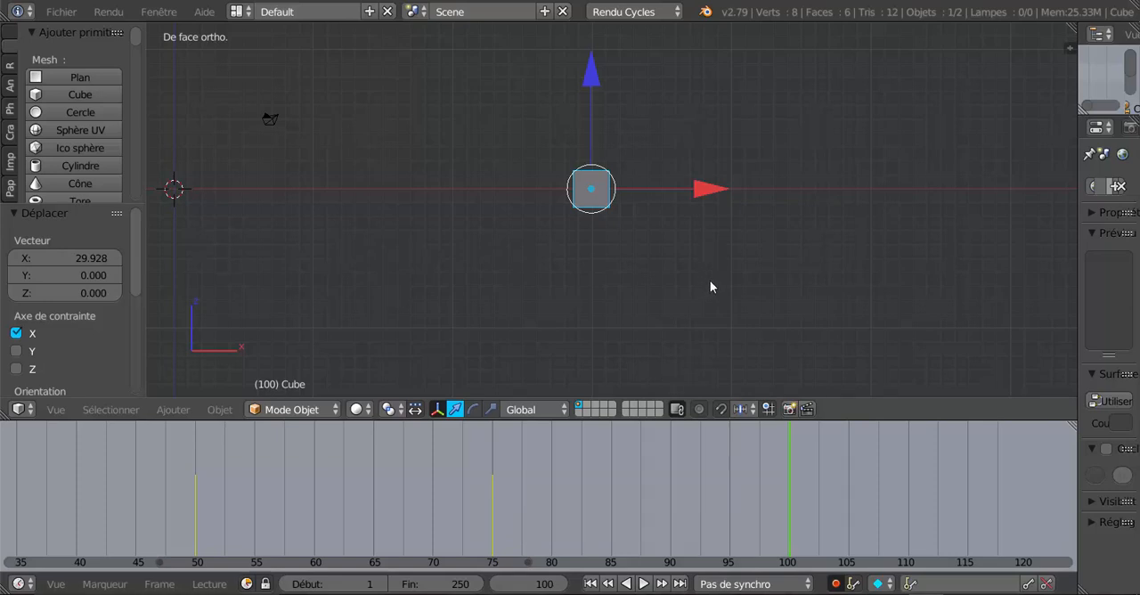
click(593, 82)
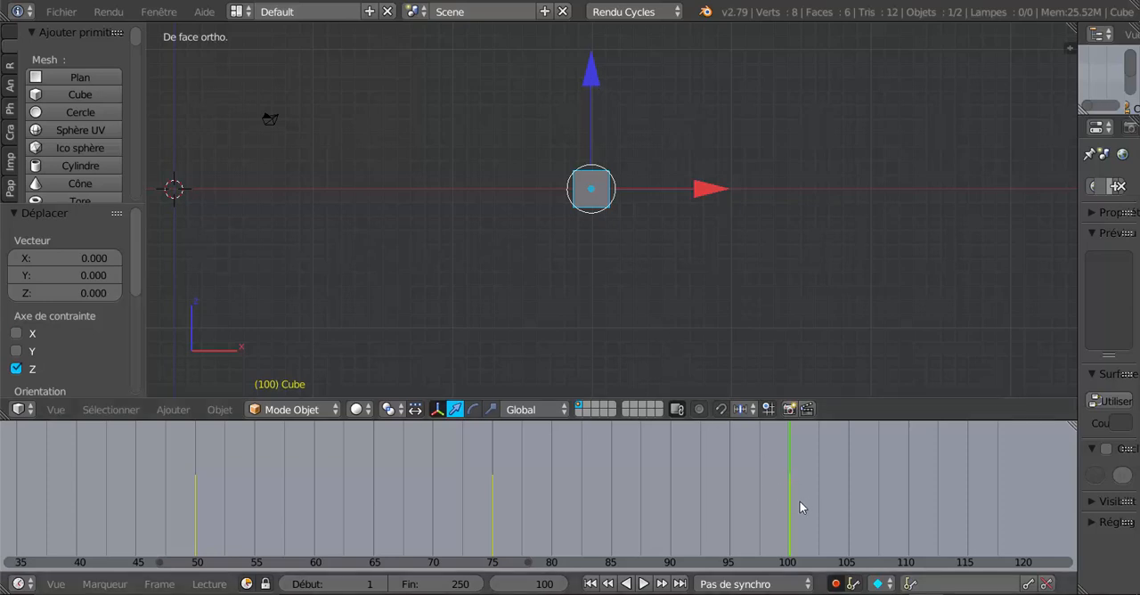
Scrub the timeline up to frame 100 to check the cube's held position.
key(shift+alt+a)
drag(574, 509, 792, 501)
scroll(876, 494, down, 2)
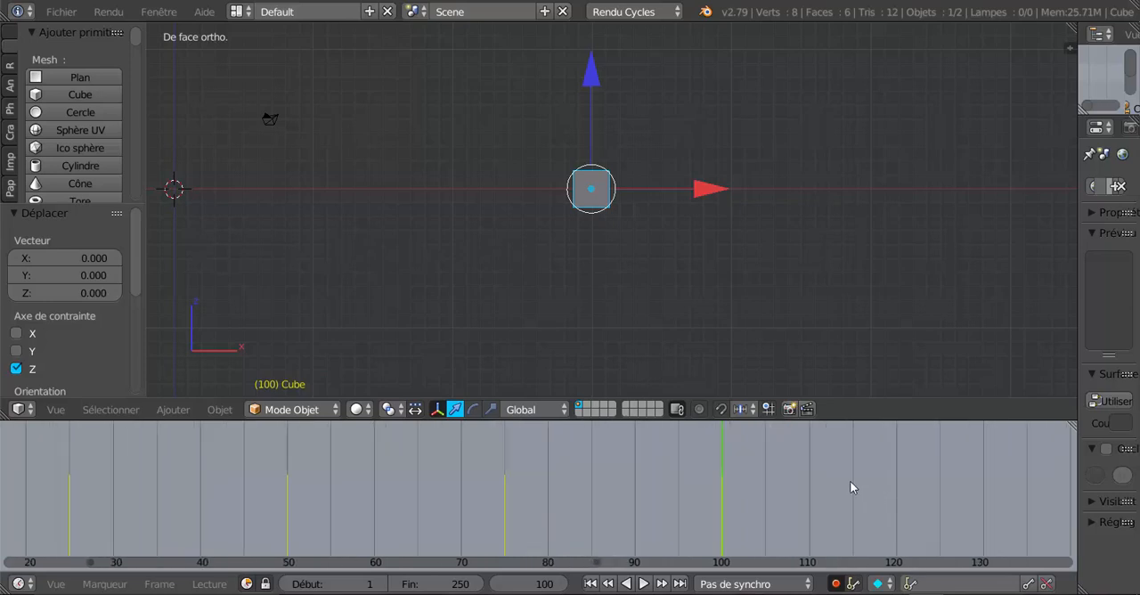
Go to frame 125 and move the cube up about 14.13 units along the Z axis to key its raised position.
middle_drag(850, 481, 567, 485)
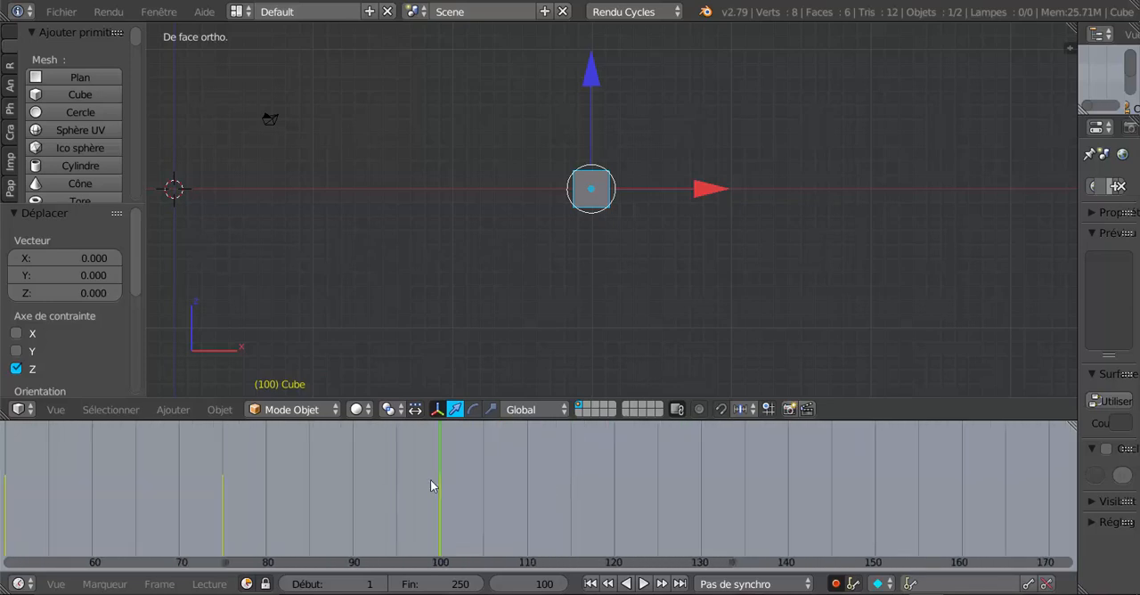
scroll(679, 271, down, 2)
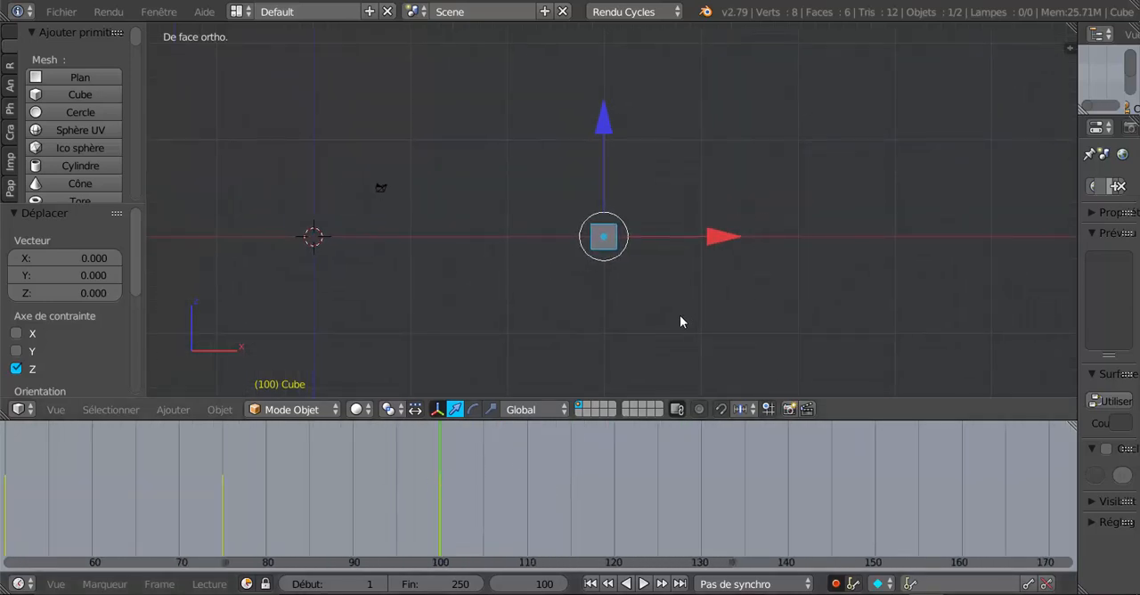
scroll(680, 321, up, 2)
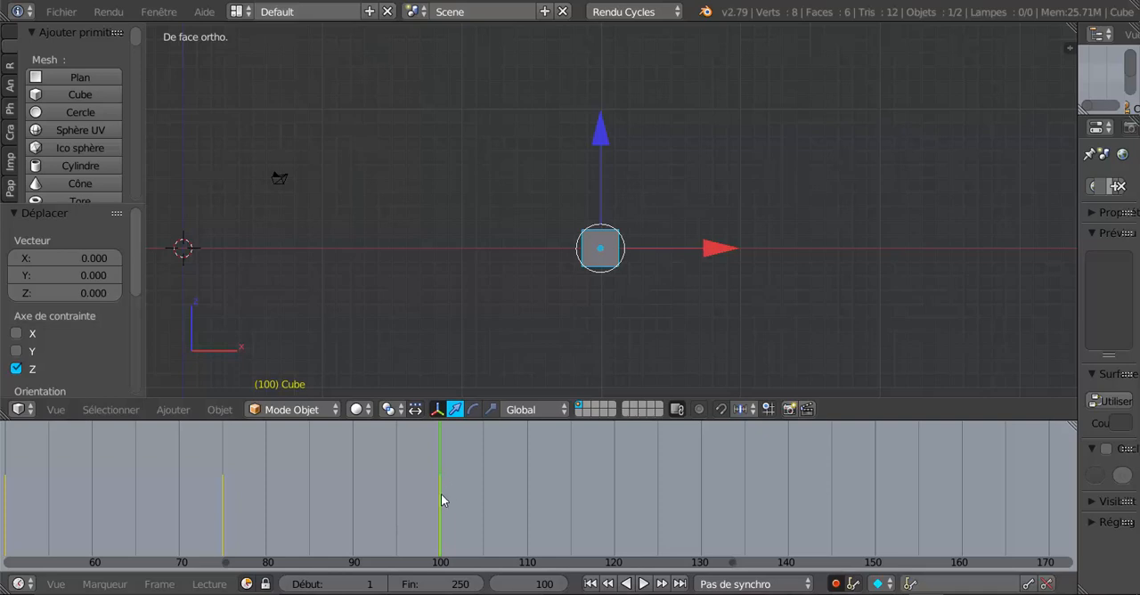
key(alt+a)
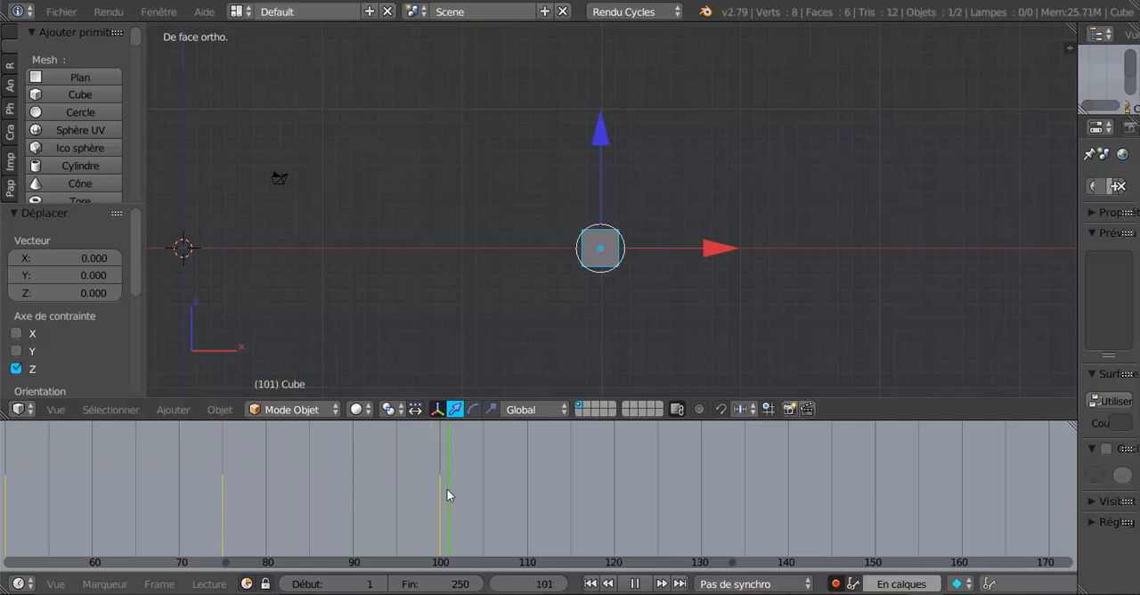
key(Escape)
scroll(635, 260, down, 2)
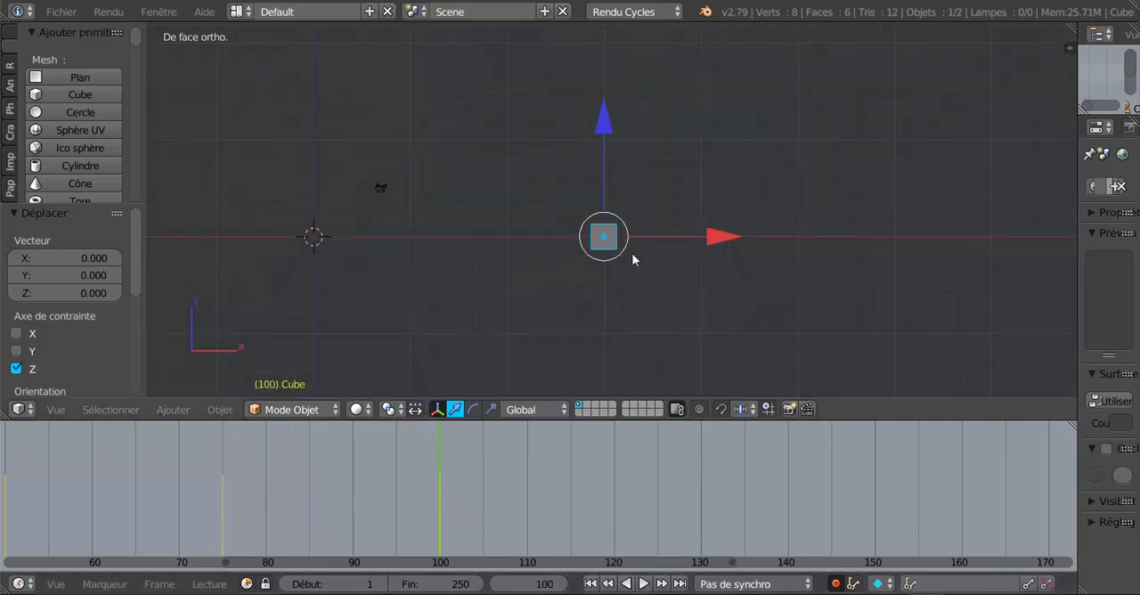
shift+middle_drag(632, 255, 648, 293)
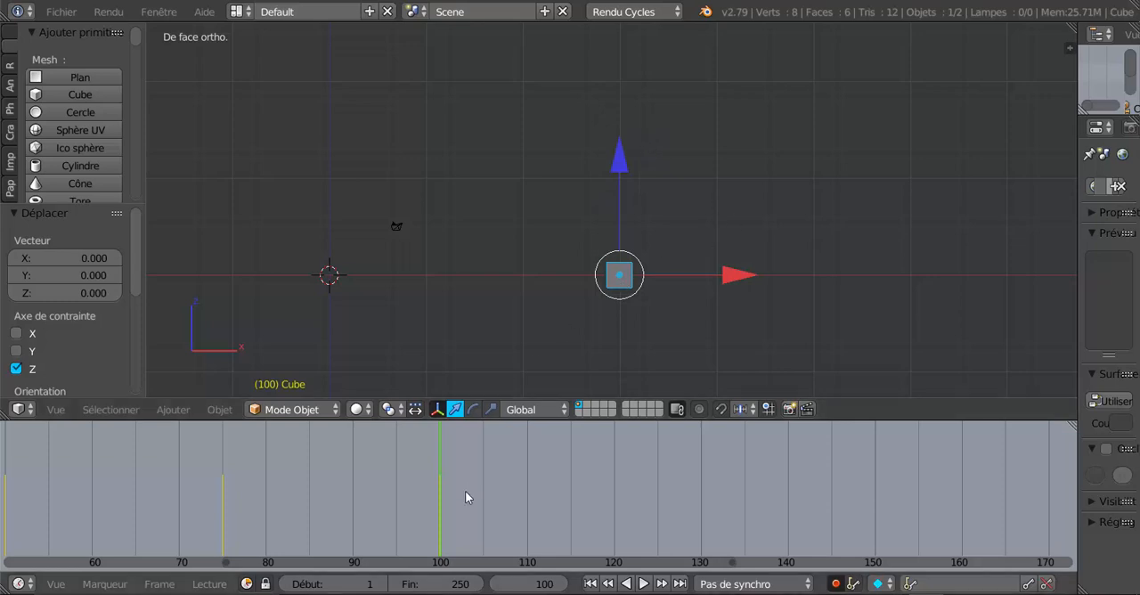
key(alt+a)
drag(439, 506, 660, 485)
key(alt+a)
scroll(658, 485, up, 2)
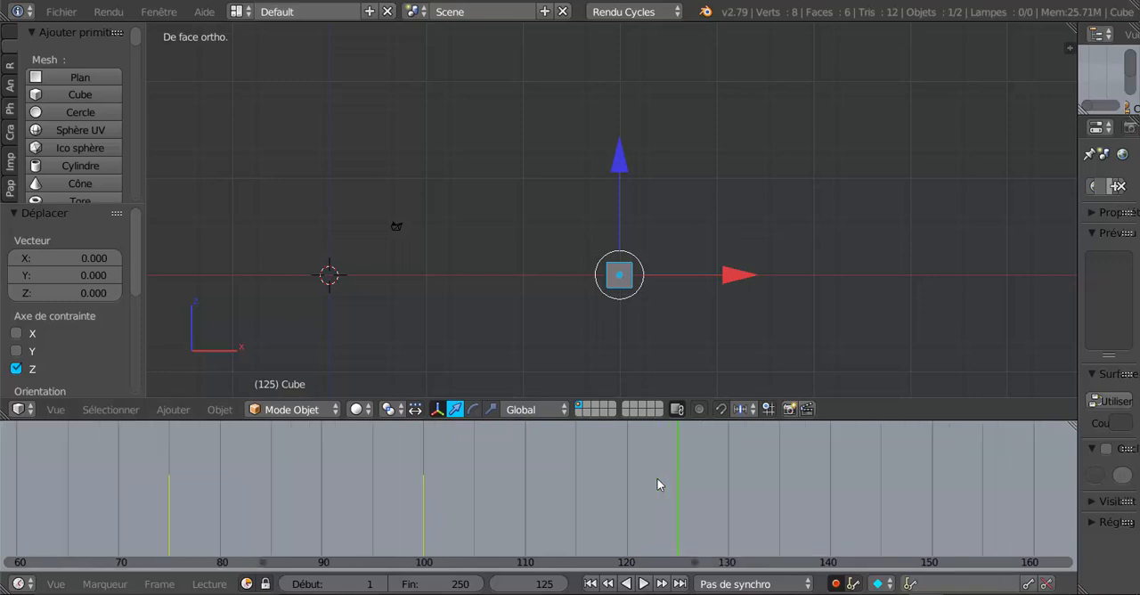
middle_drag(724, 480, 565, 466)
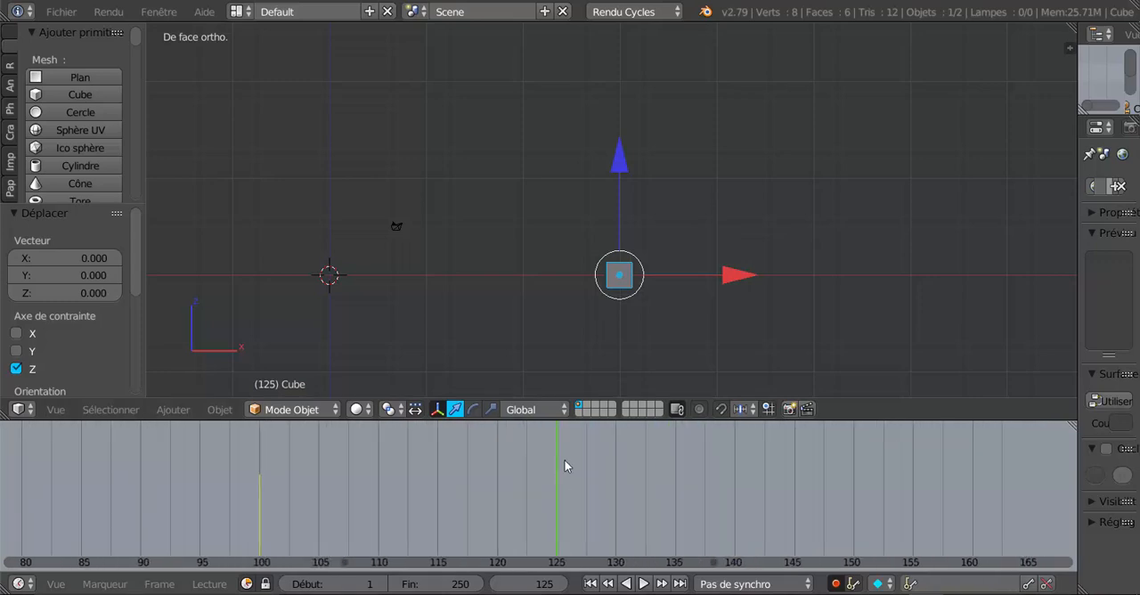
drag(617, 177, 614, 35)
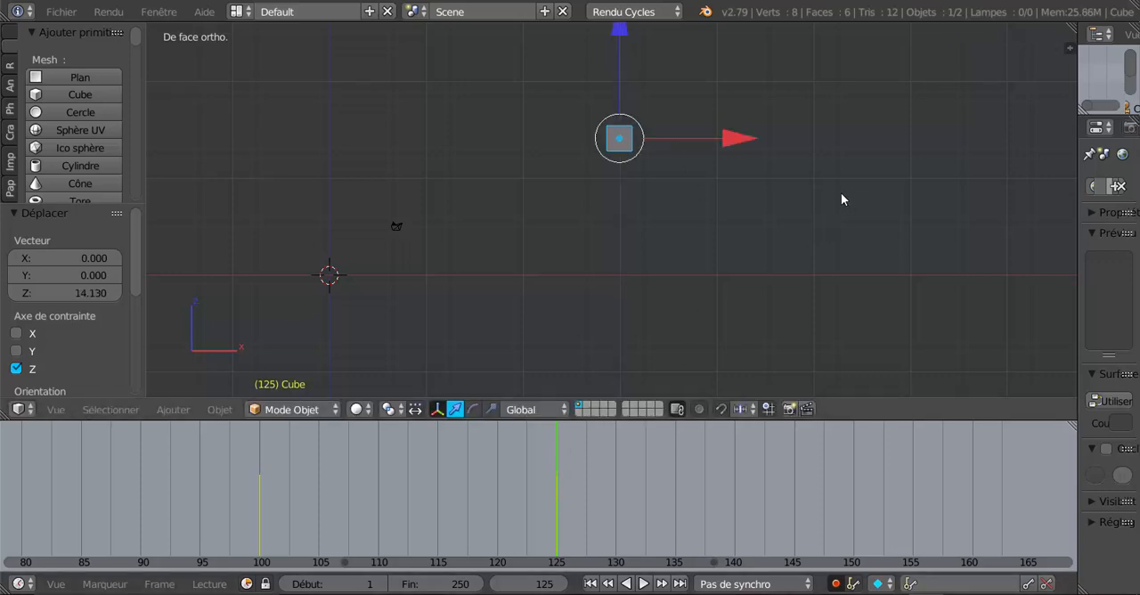
Try to rotate the cube around the global Z axis at frame 125 in the front view.
shift+middle_drag(842, 199, 818, 277)
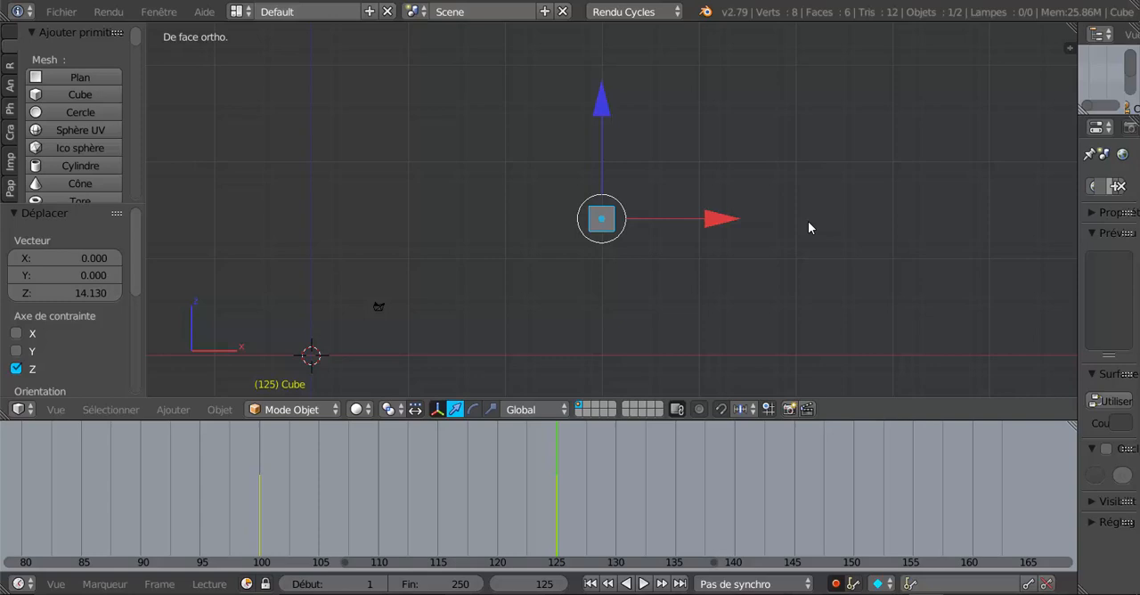
middle_drag(812, 234, 851, 279)
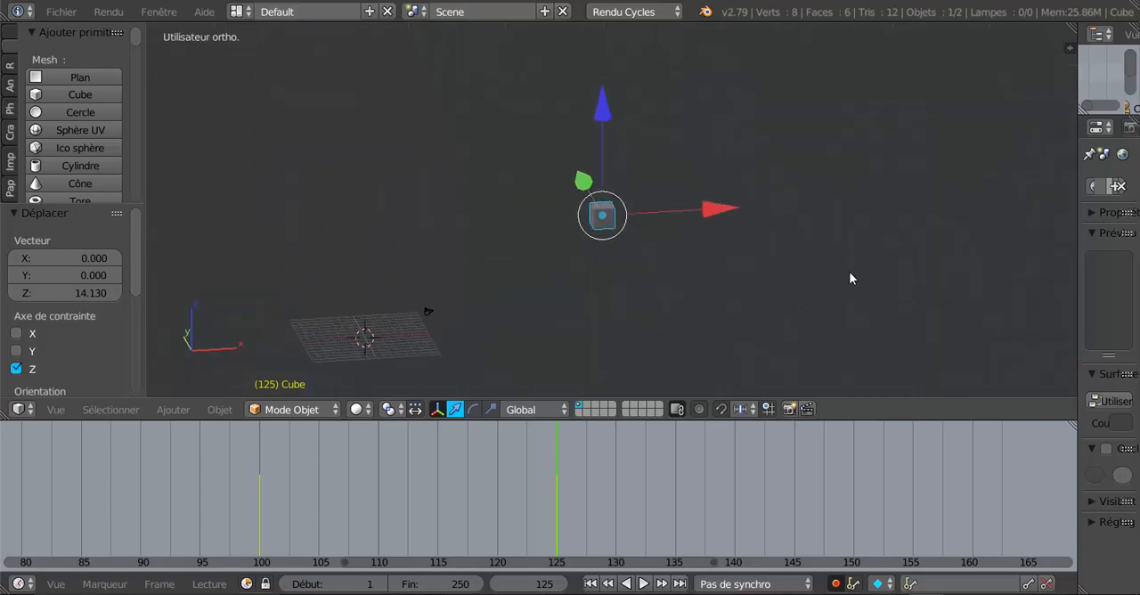
key(KP_1)
scroll(850, 279, up, 3)
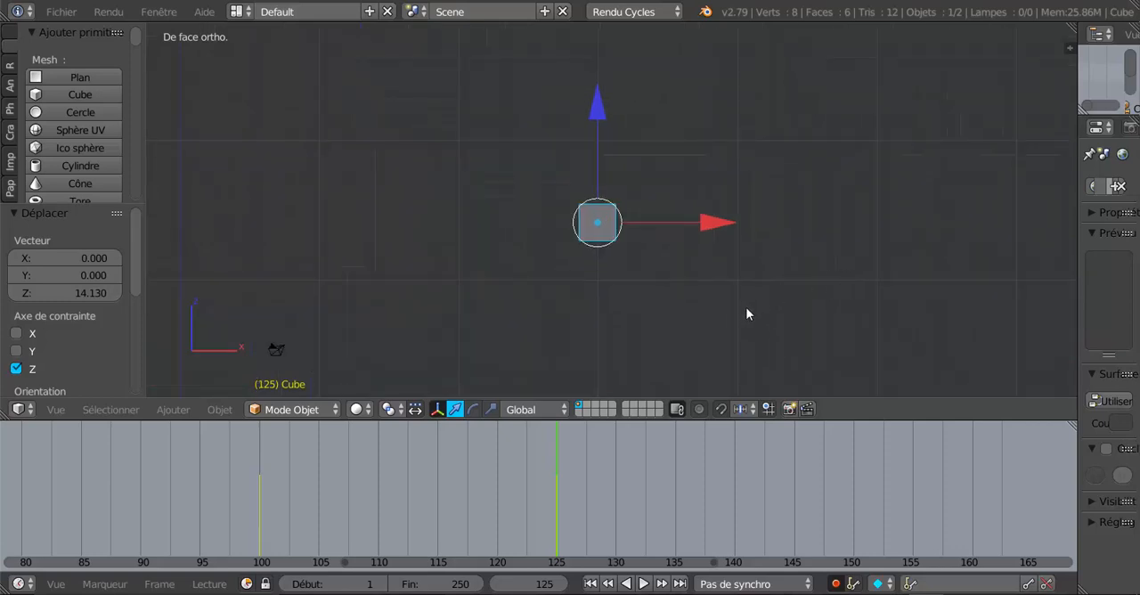
key(r)
key(z)
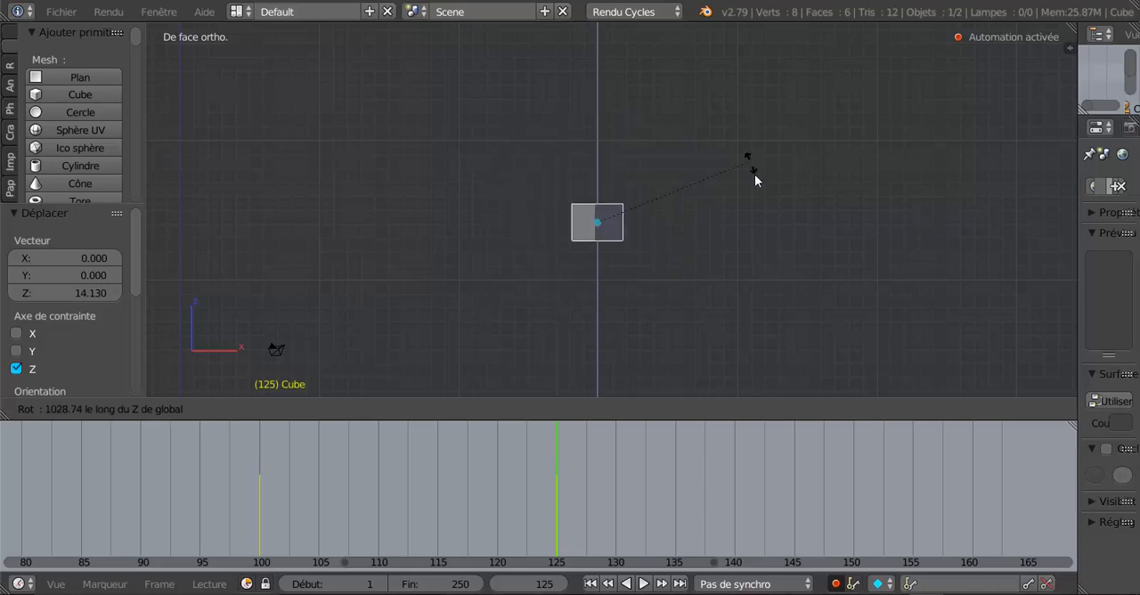
click(739, 279)
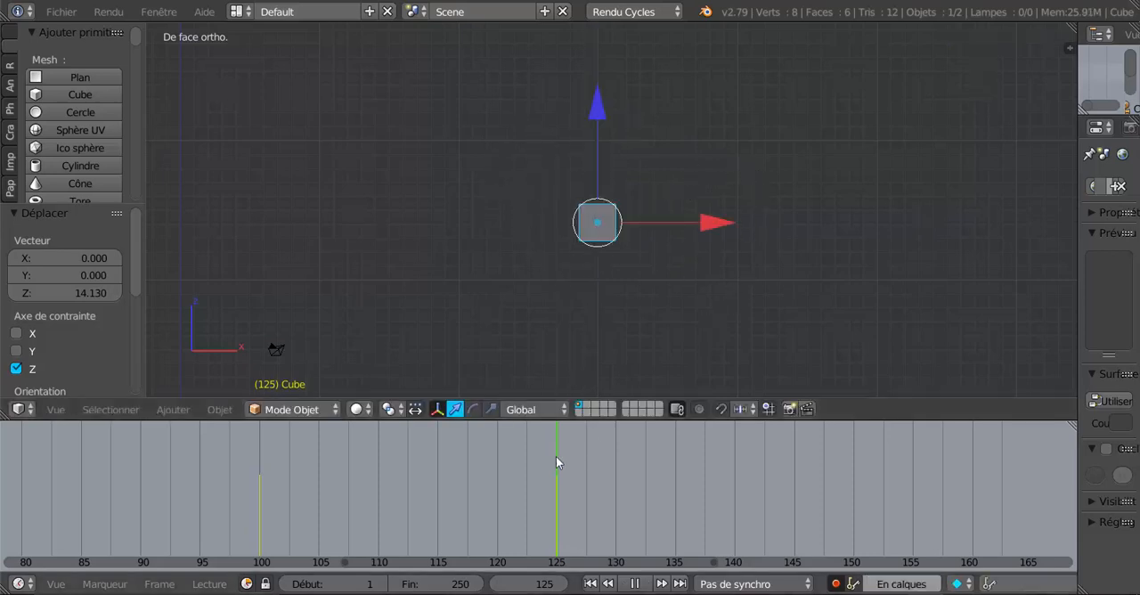
Scrub back to frame 121, undo the cube's upward move keyed at frame 125 and return to frame 100.
drag(556, 456, 512, 469)
scroll(512, 470, down, 3)
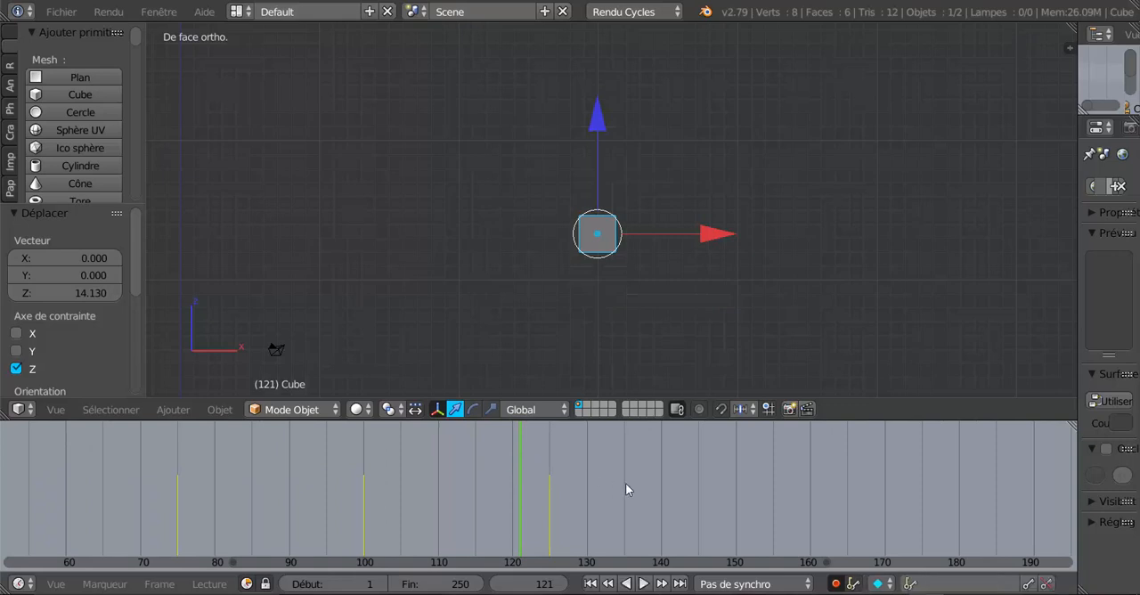
key(Up)
key(Down)
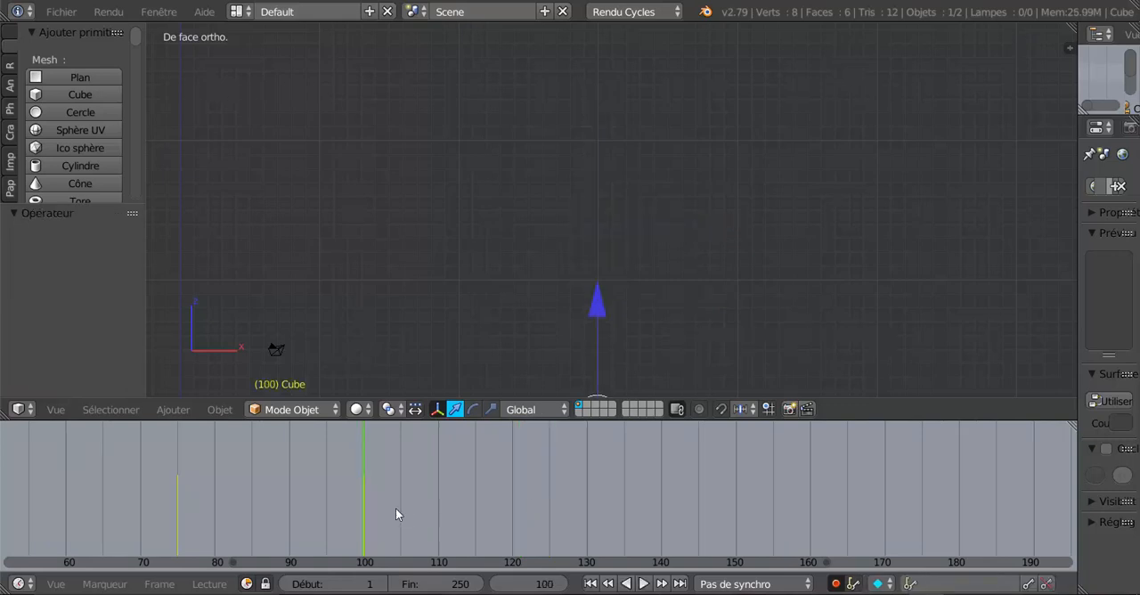
At frame 125, move the cube up about 25.56 units along Z and rotate it about 747° around the global Z axis.
drag(383, 456, 559, 458)
scroll(686, 287, down, 1)
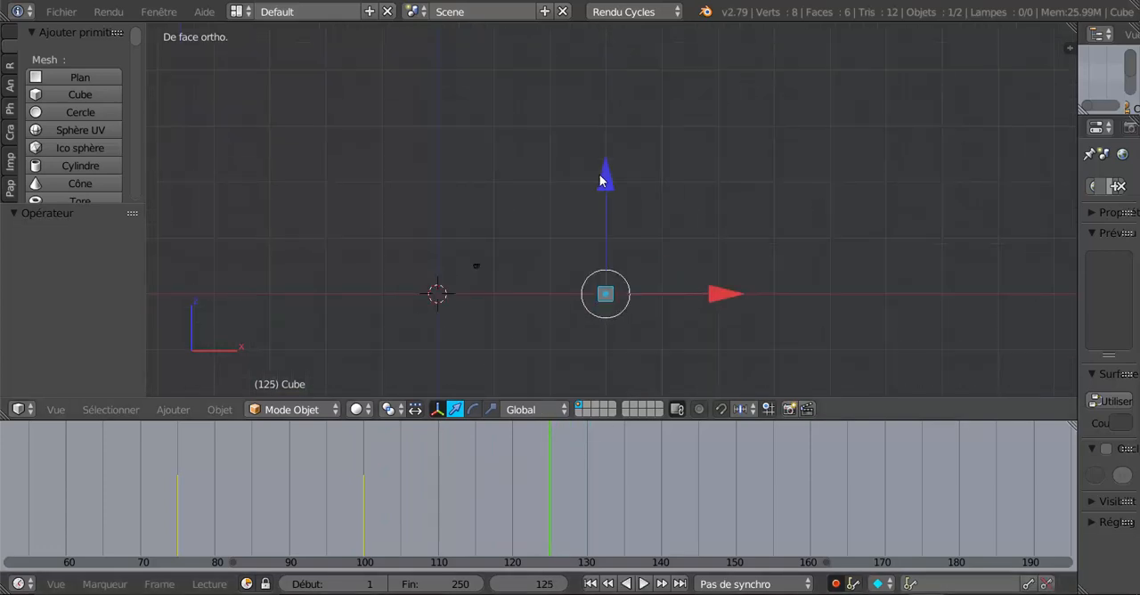
drag(601, 181, 616, 32)
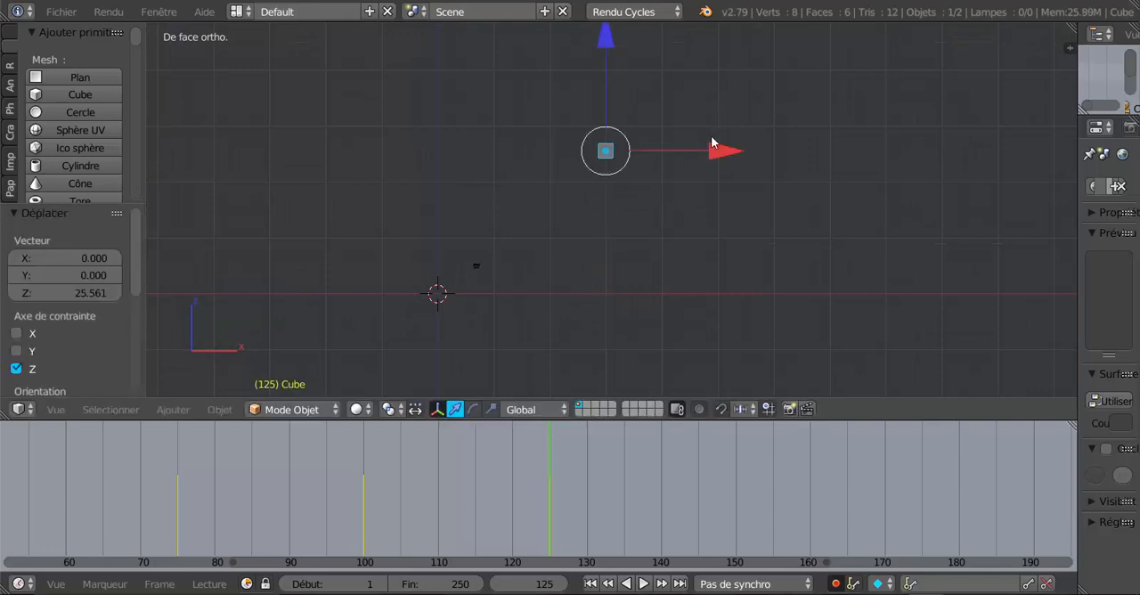
key(r)
key(z)
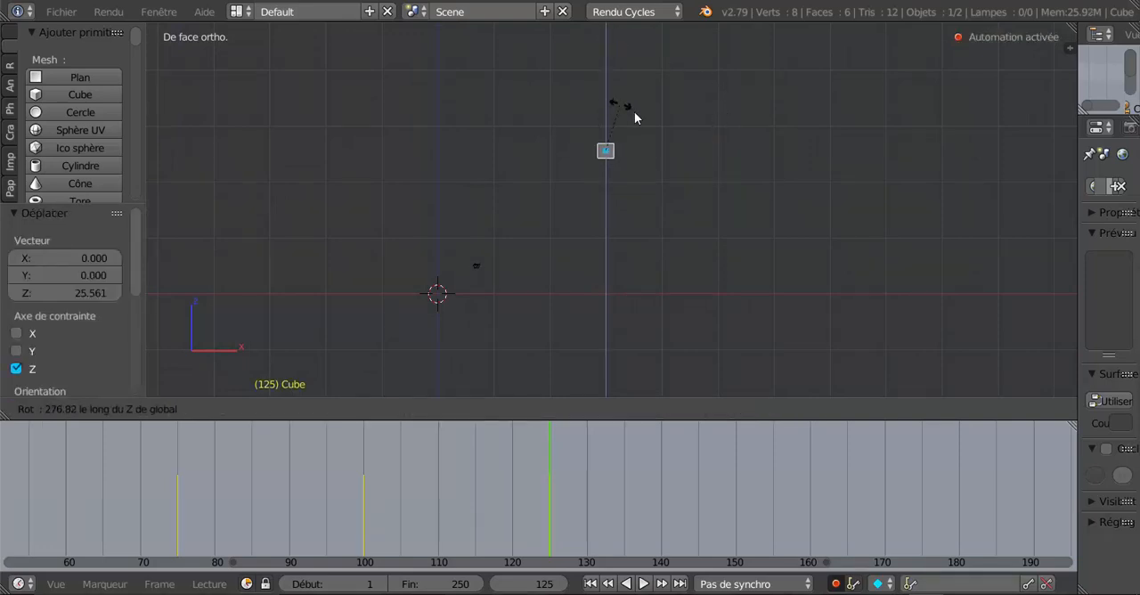
click(634, 169)
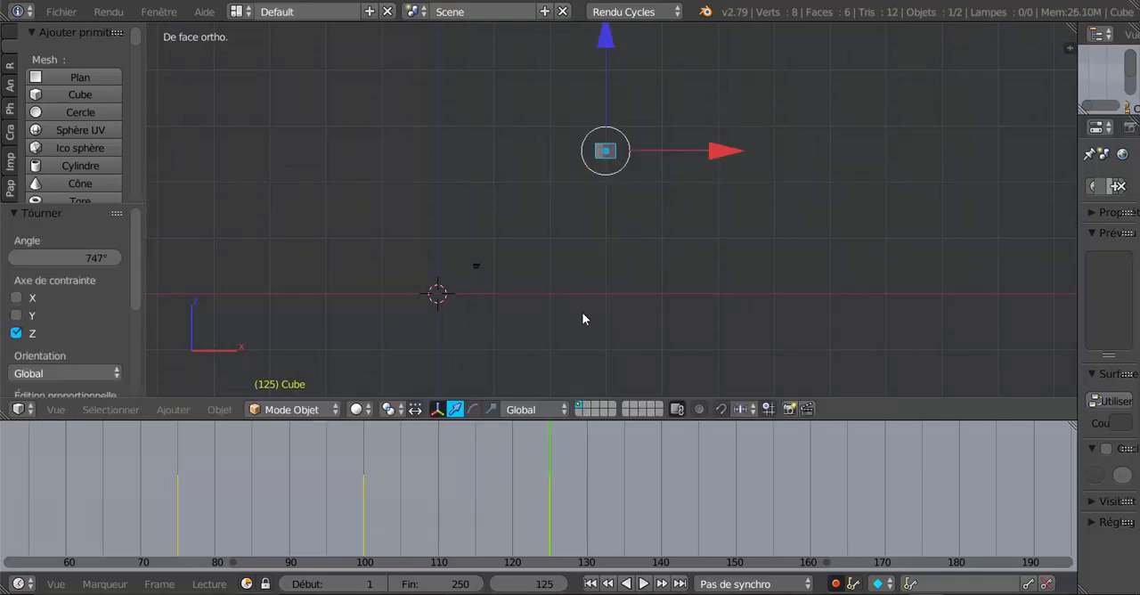
Go to frame 135 and key the cube in its current raised position with a zero-distance move along Z.
drag(550, 508, 550, 479)
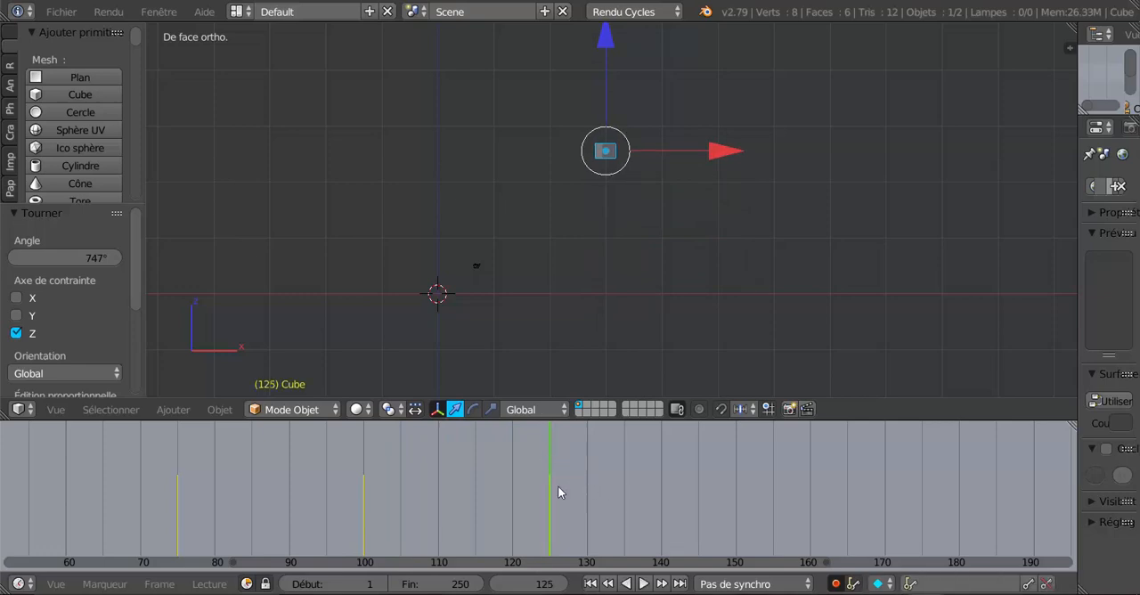
mouse_move(548, 462)
mouse_down()
mouse_move(587, 467)
mouse_move(552, 476)
mouse_up()
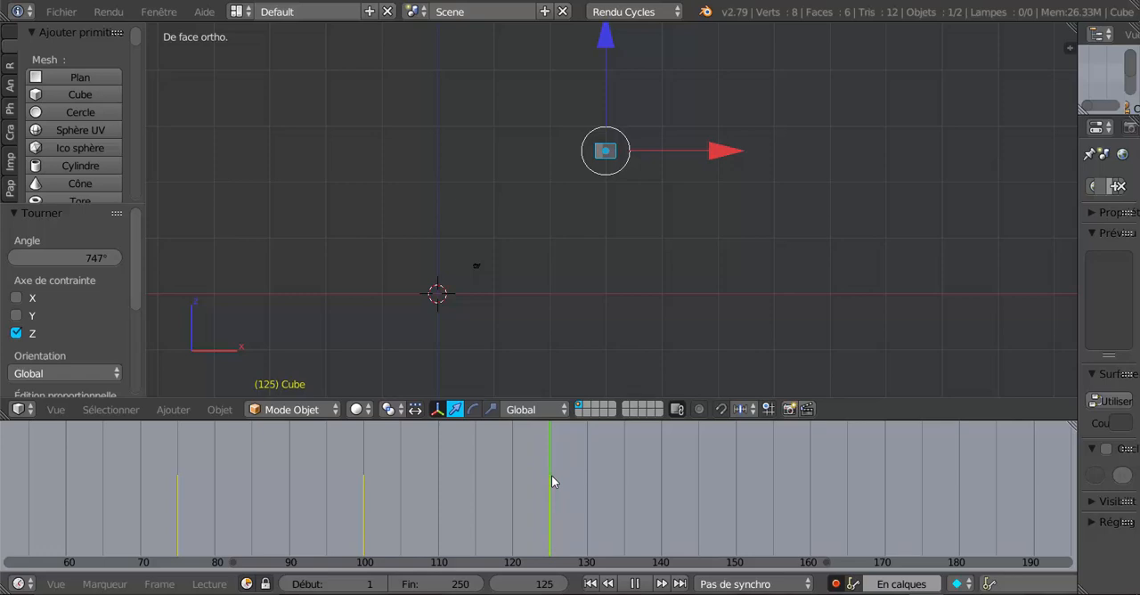
drag(551, 482, 628, 472)
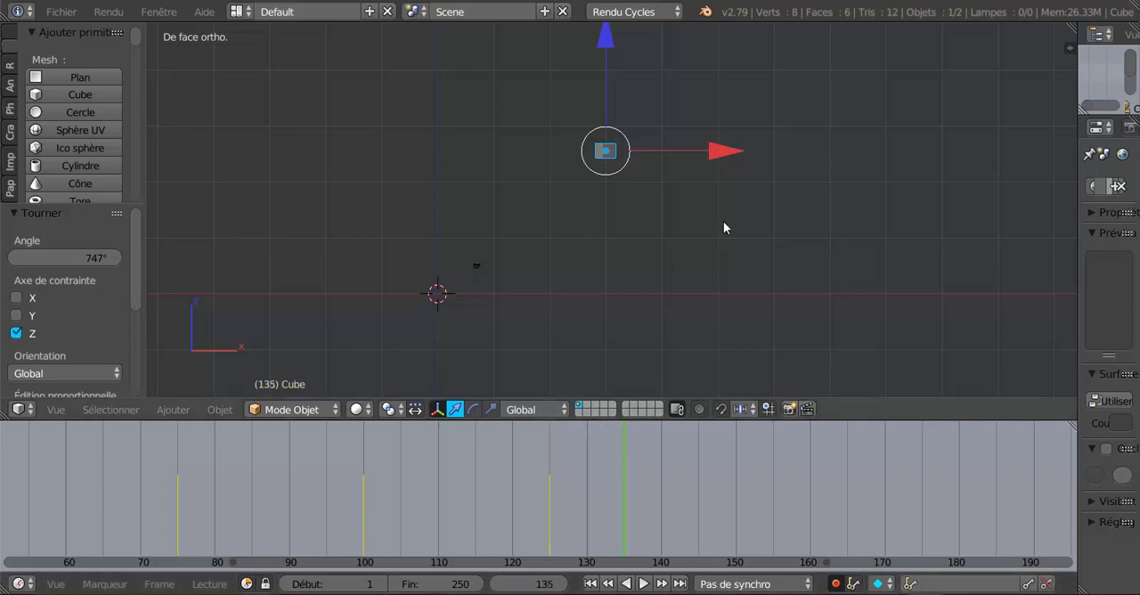
click(600, 44)
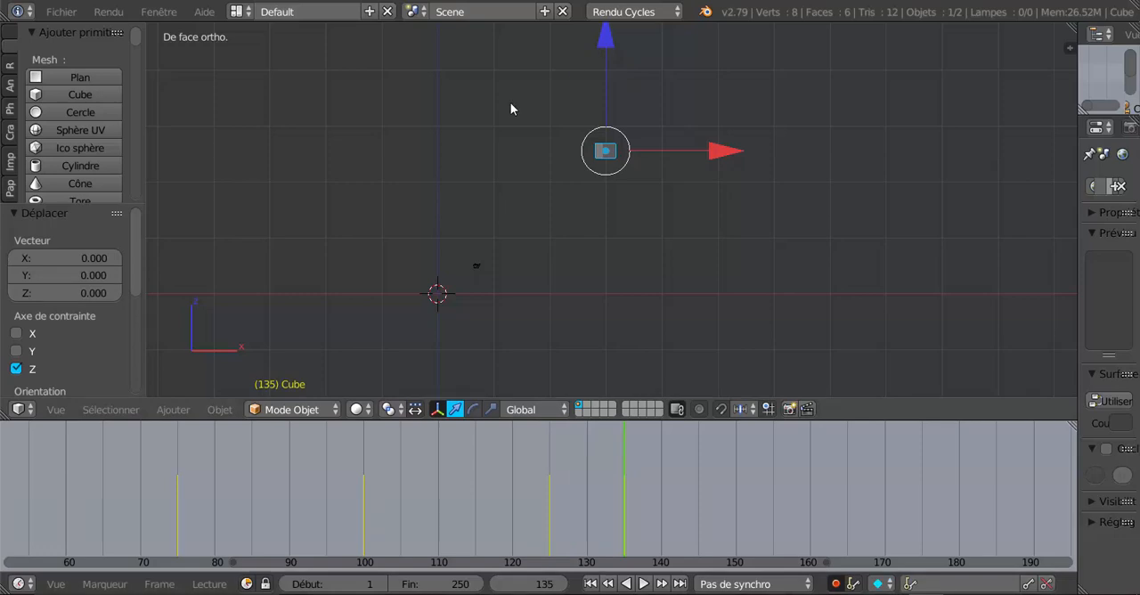
scroll(658, 208, down, 4)
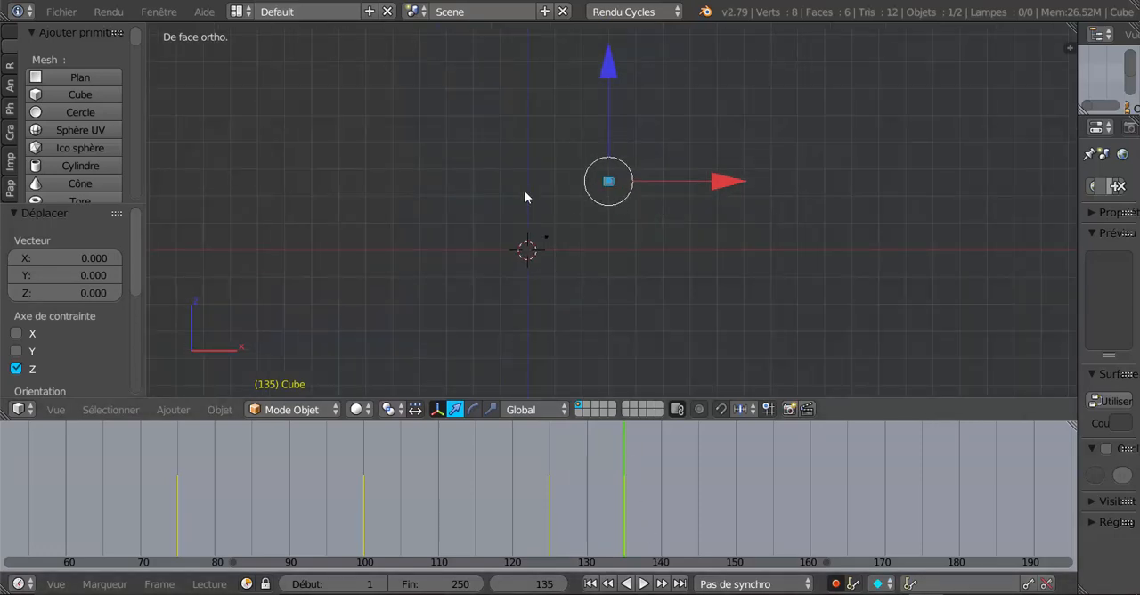
scroll(609, 207, up, 3)
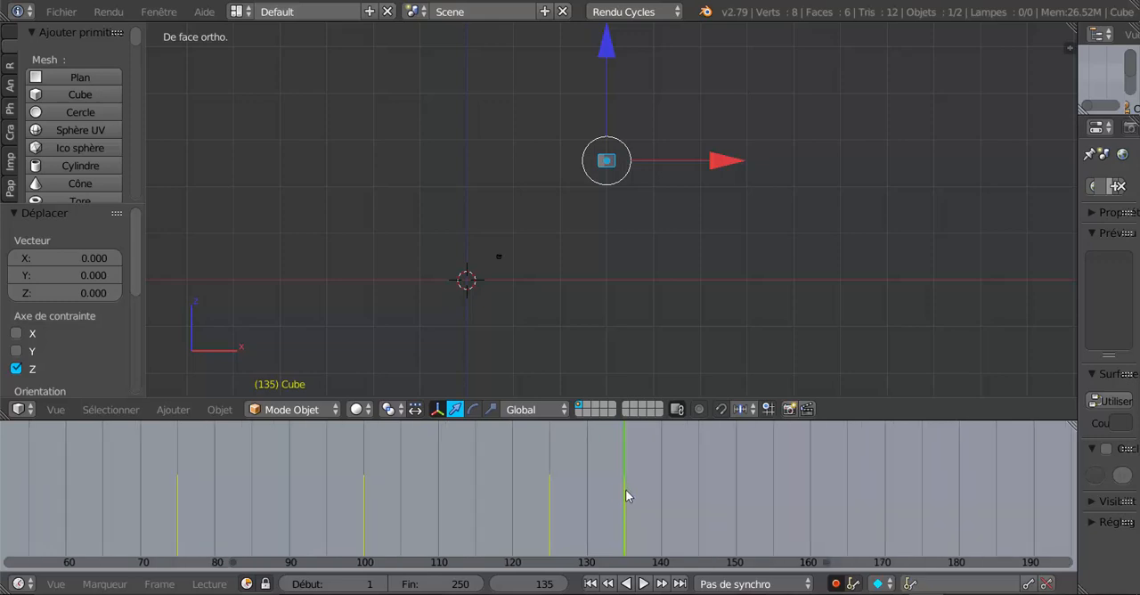
Go to frame 160 and move the cube back near the origin, about -29.6 units in X and -25.5 in Z.
key(alt+a)
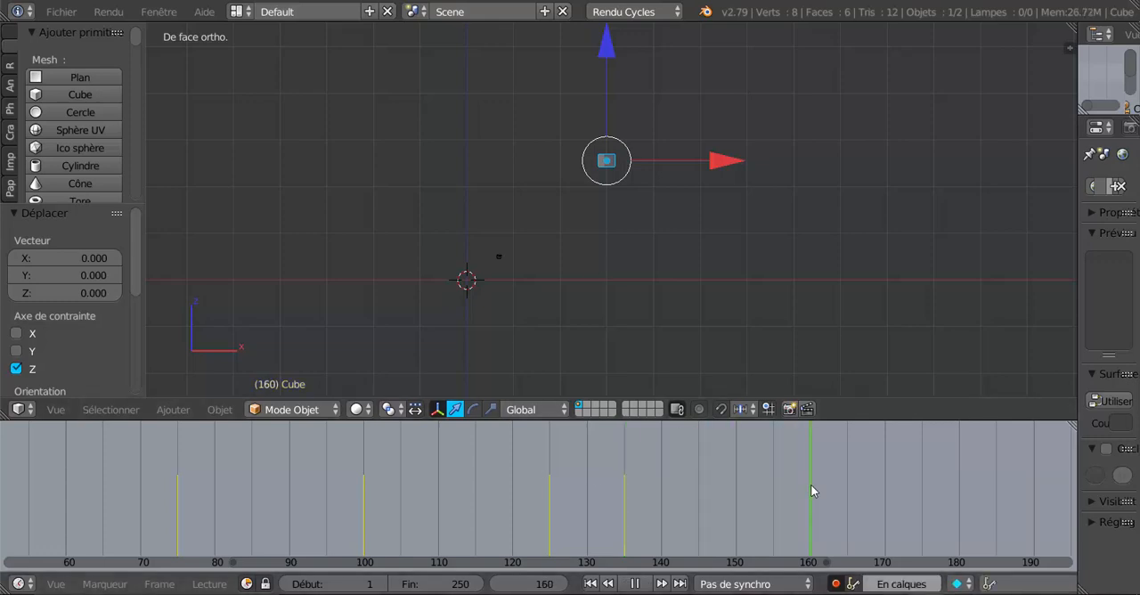
key(alt+a)
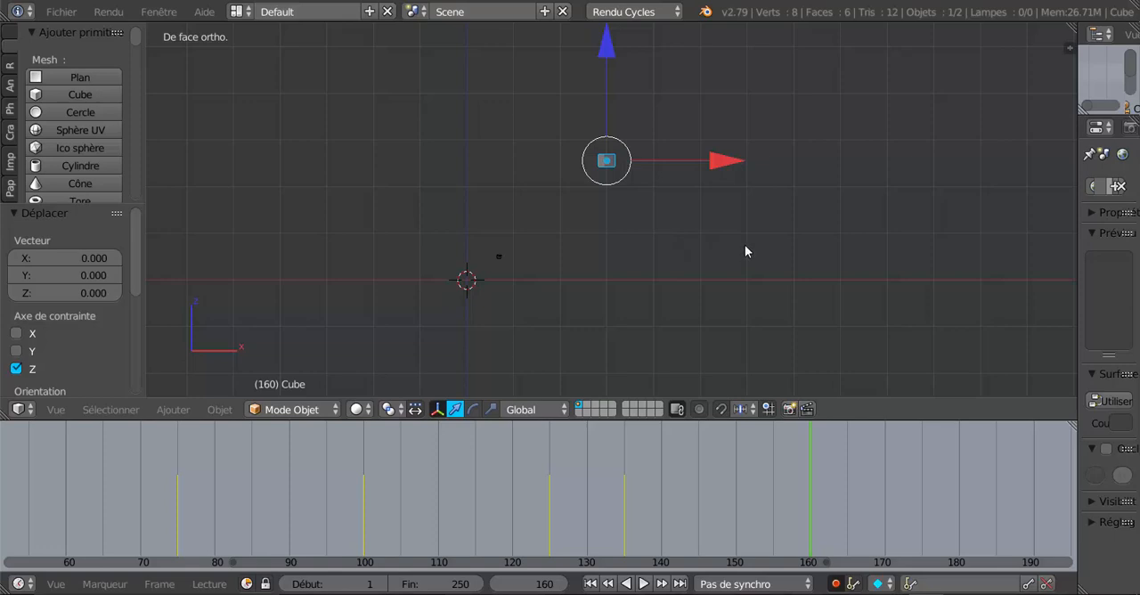
key(g)
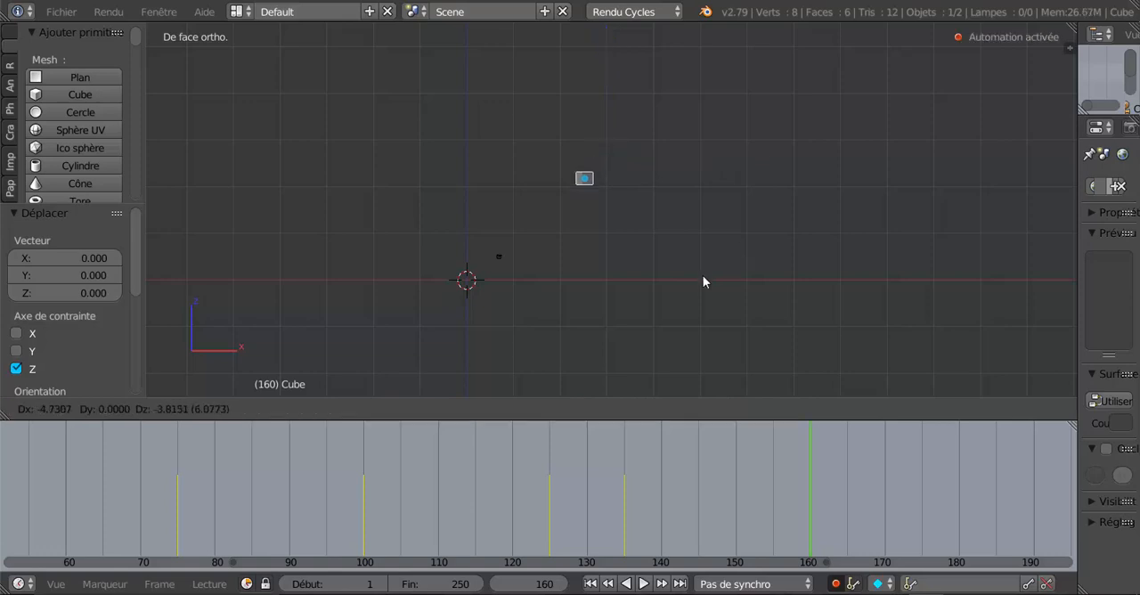
click(607, 371)
shift+middle_drag(605, 368, 717, 226)
scroll(712, 223, up, 3)
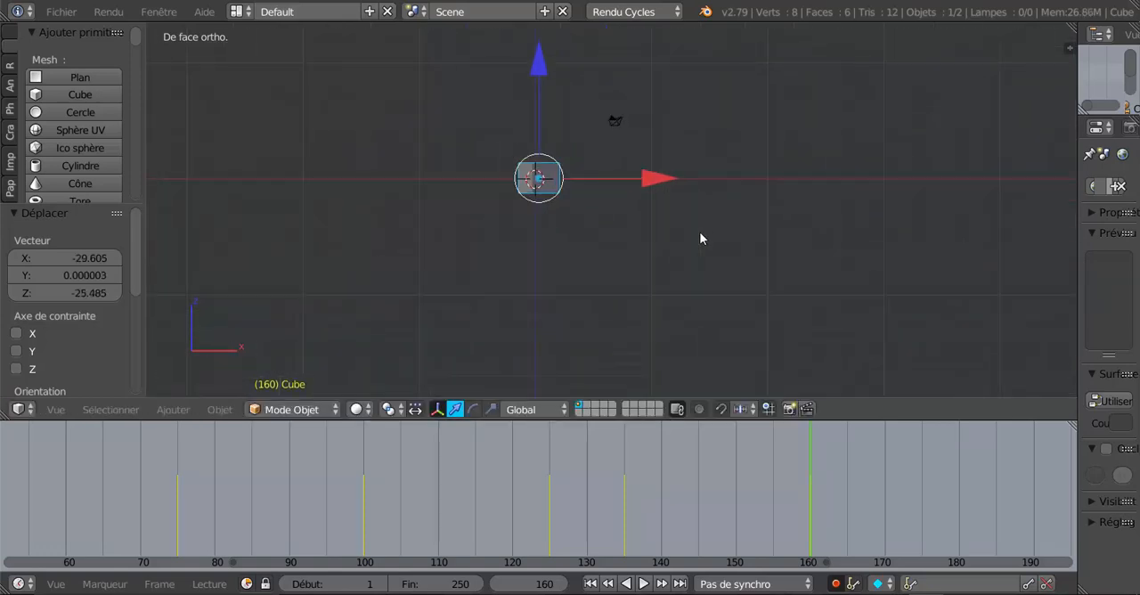
Trackball-rotate the cube by about -9.17° and -53.3° at frame 160 to key a tilted orientation.
shift+middle_drag(655, 254, 718, 306)
key(r)
key(r)
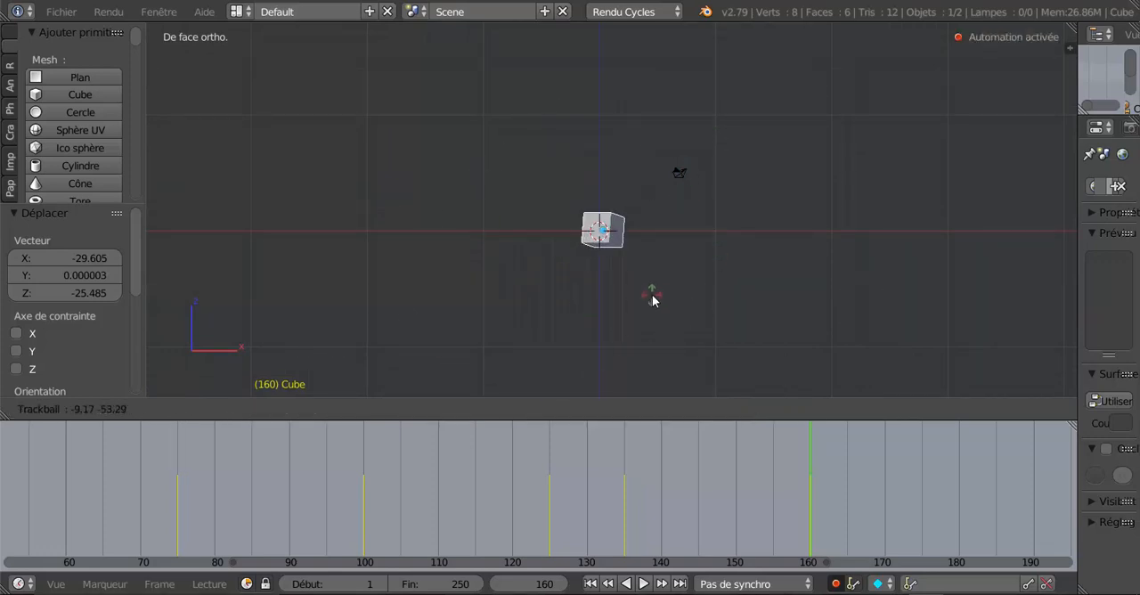
click(419, 367)
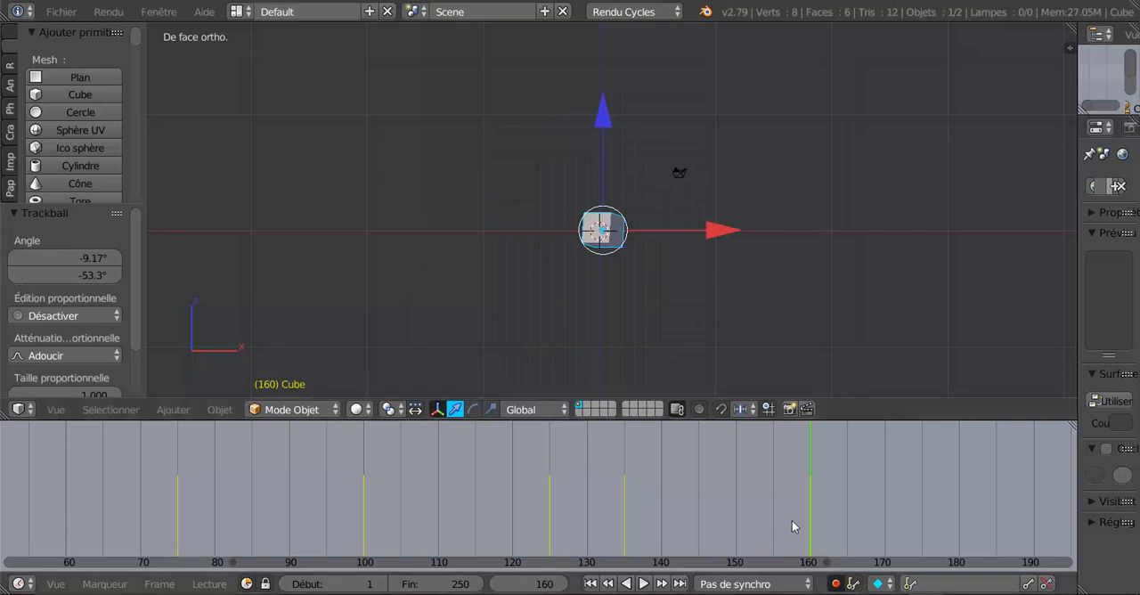
Scrub back to frame 147 and trackball-rotate the cube by about 32.7° and -95.7° to key an intermediate orientation.
drag(811, 526, 698, 526)
scroll(737, 318, down, 5)
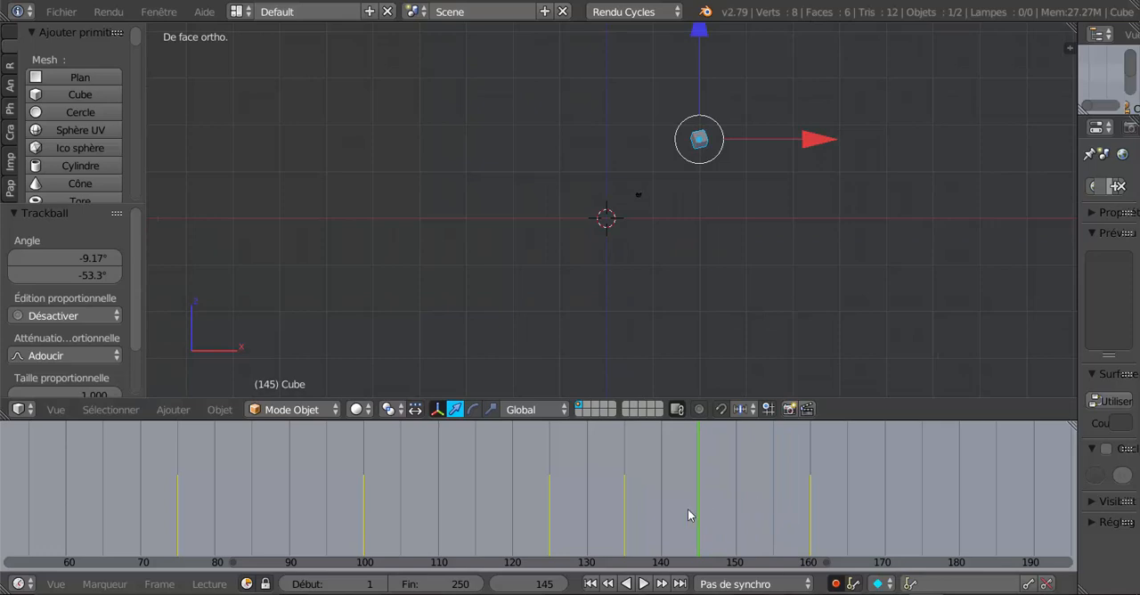
key(alt+a)
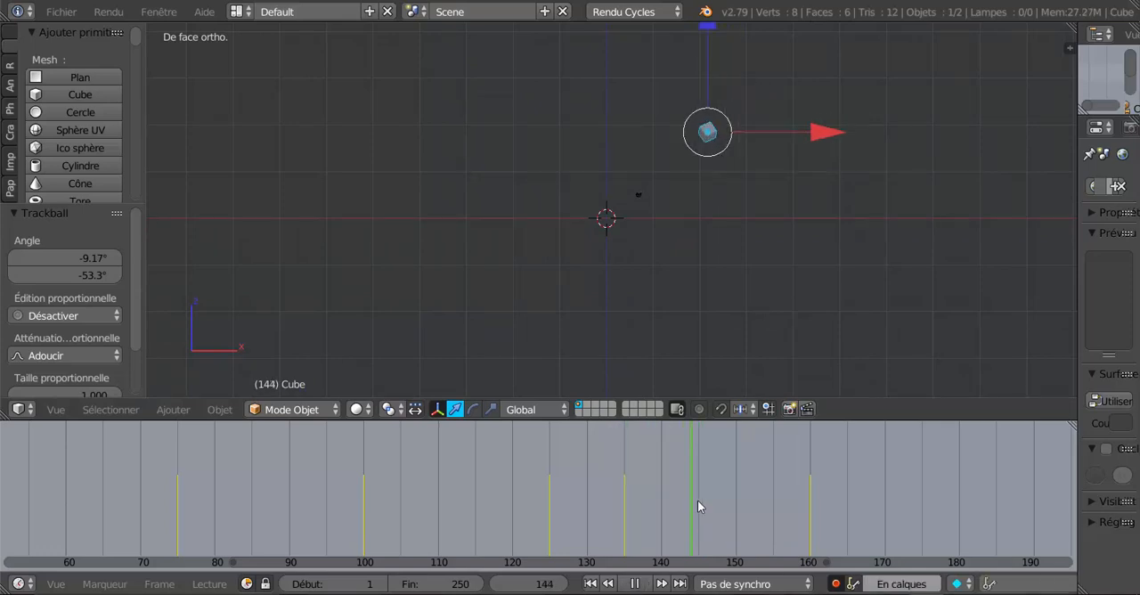
mouse_move(698, 500)
mouse_down()
mouse_move(802, 489)
mouse_move(626, 505)
mouse_move(710, 500)
mouse_up()
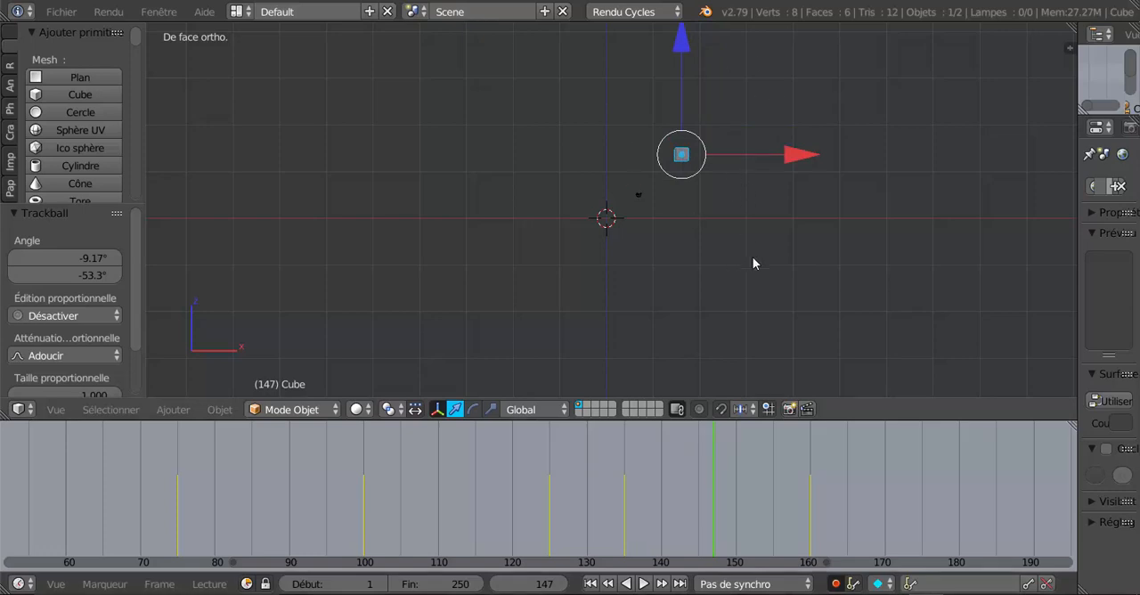
key(r)
key(r)
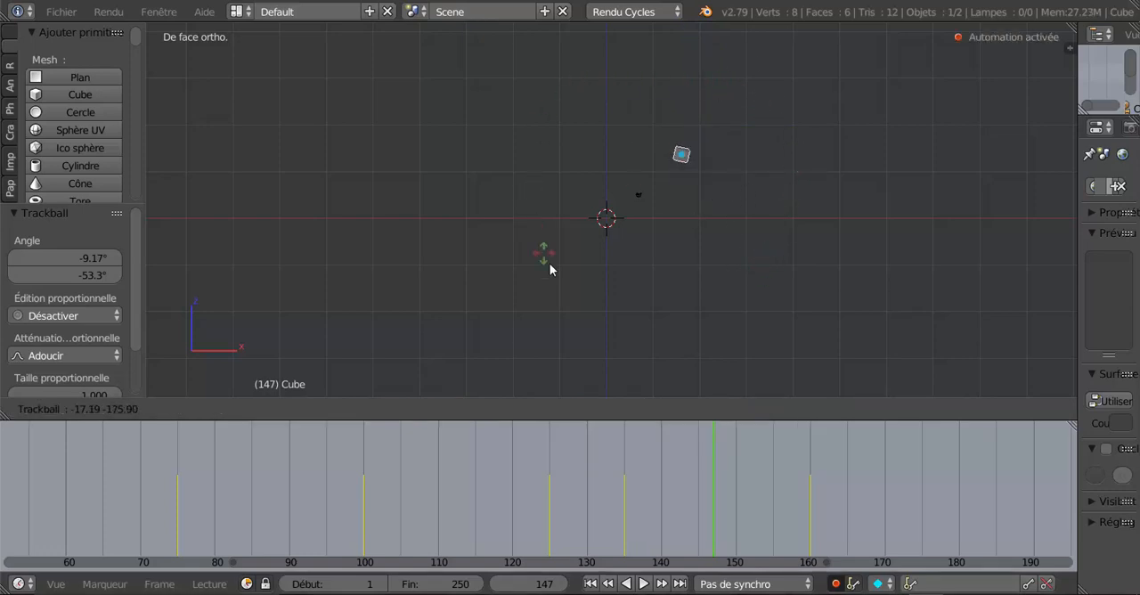
click(660, 356)
Scrub the timeline between frames 147 and 169 to review the cube's rotation and return toward the origin.
drag(714, 513, 850, 484)
scroll(785, 486, down, 1)
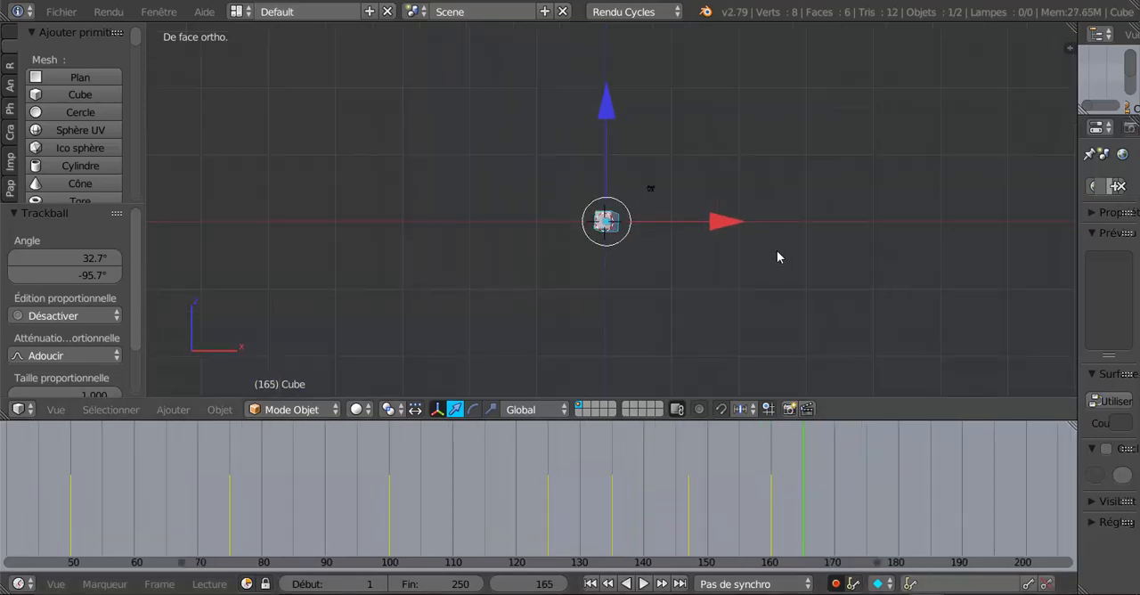
scroll(777, 257, up, 3)
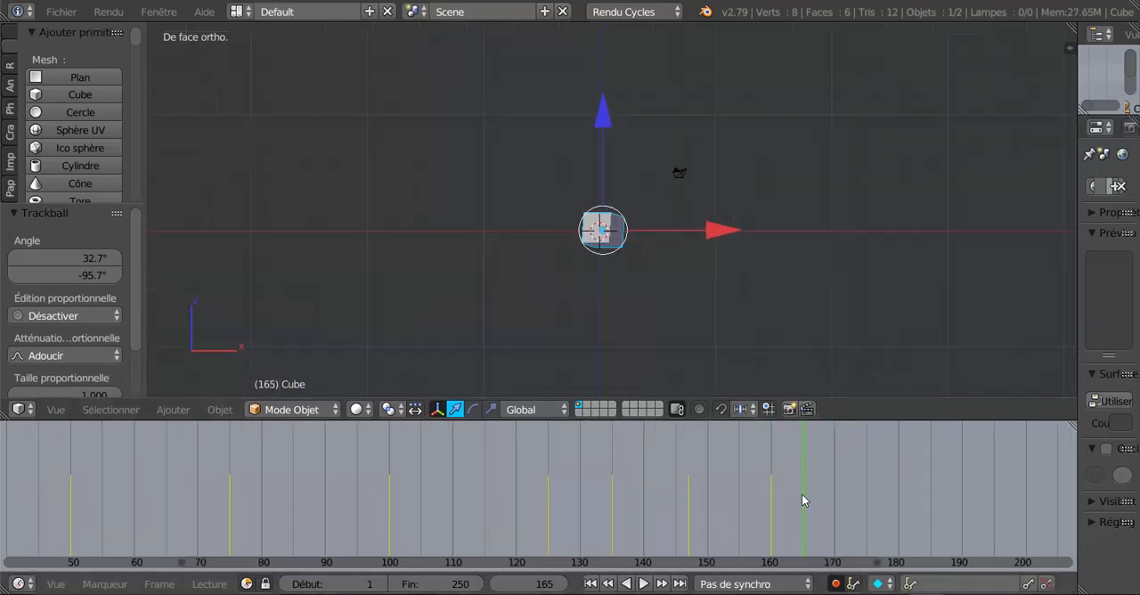
middle_drag(802, 501, 655, 497)
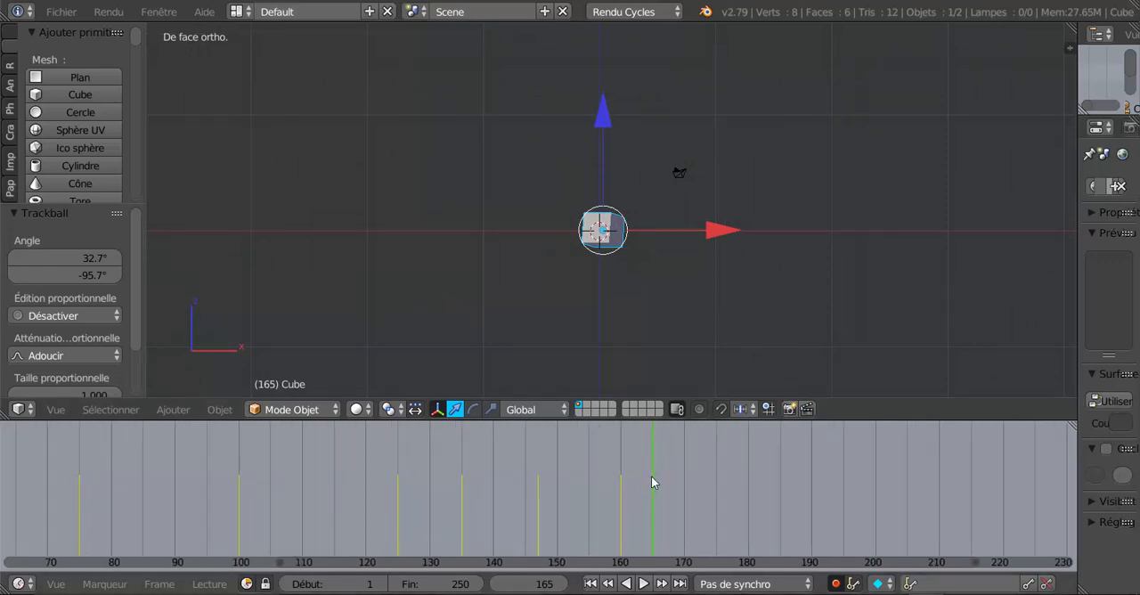
key(alt+a)
click(621, 492)
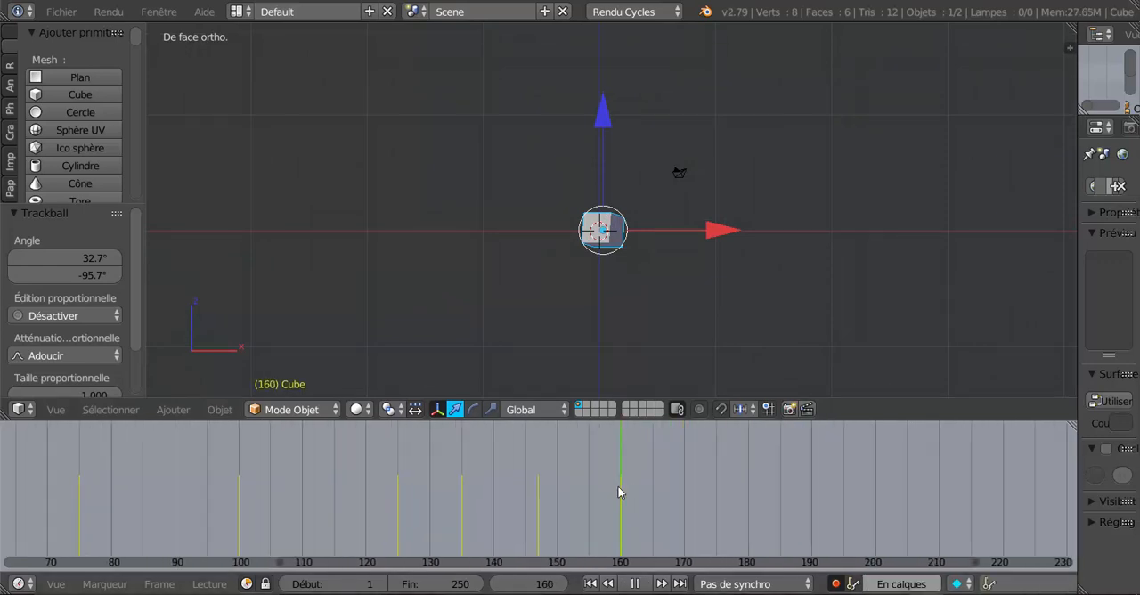
drag(621, 492, 678, 492)
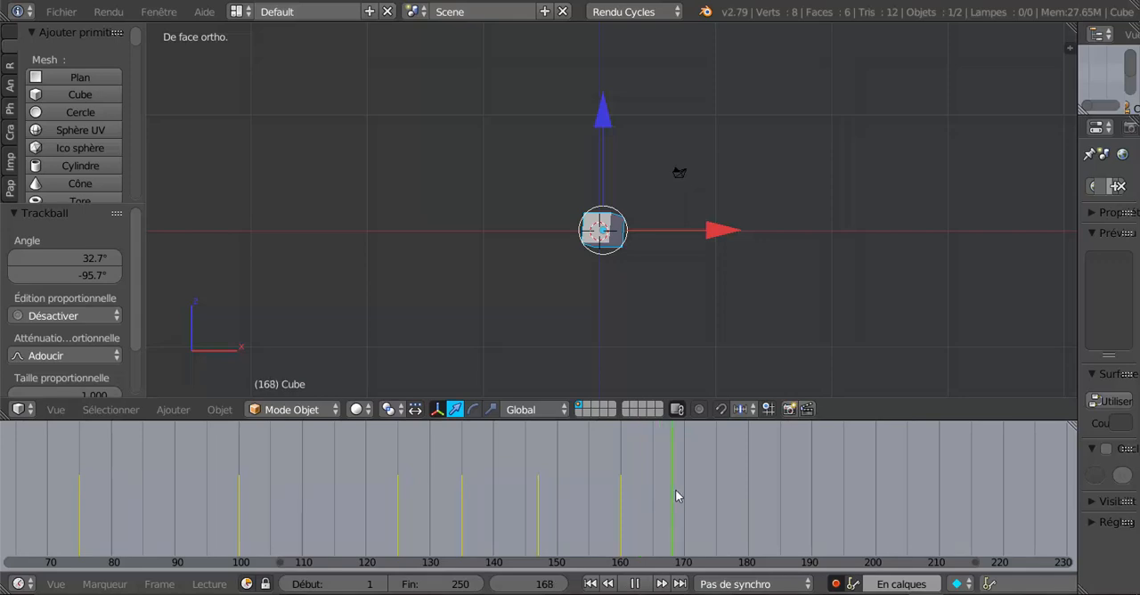
key(alt+a)
scroll(678, 492, down, 3)
scroll(678, 489, up, 4)
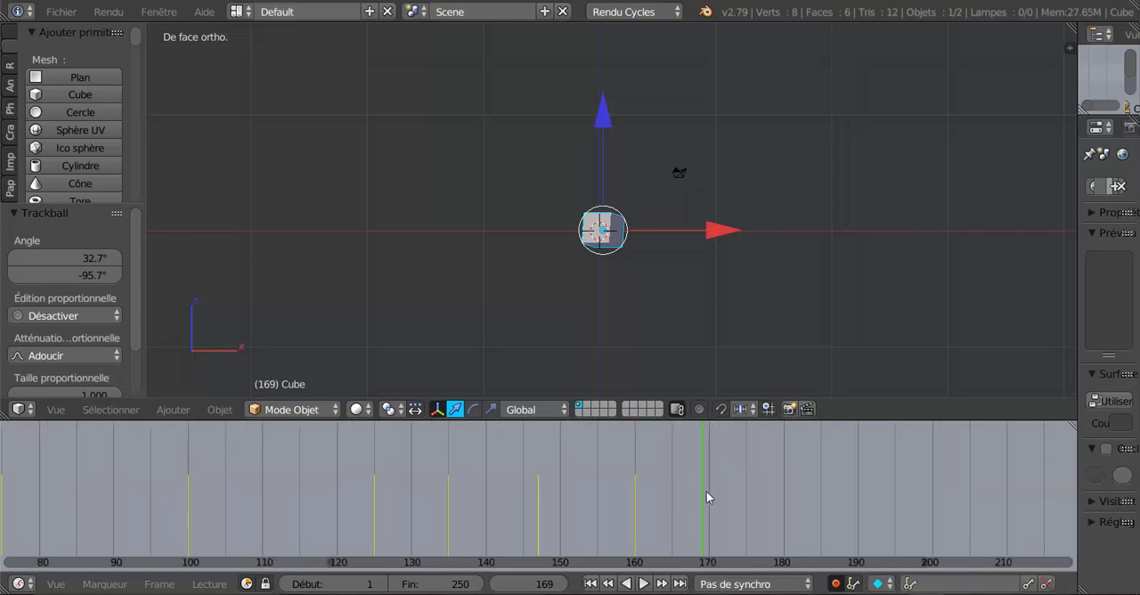
Go to frame 185 and rotate the cube about 134° around the global Z axis.
drag(784, 492, 820, 496)
scroll(819, 496, up, 4)
middle_drag(870, 491, 646, 486)
scroll(648, 486, up, 1)
scroll(737, 496, up, 3)
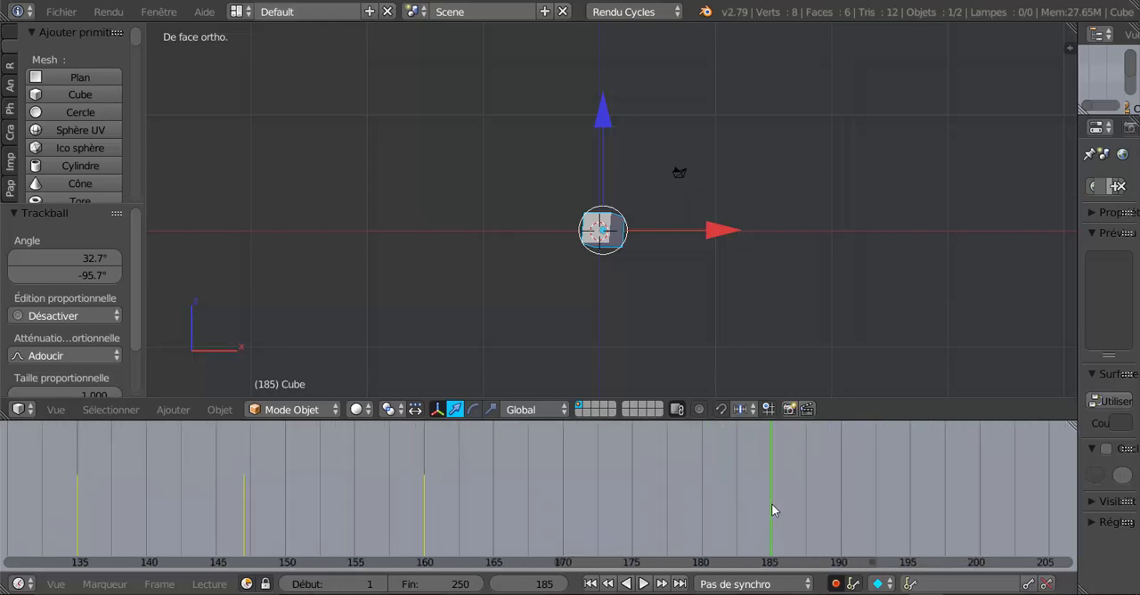
scroll(662, 283, up, 3)
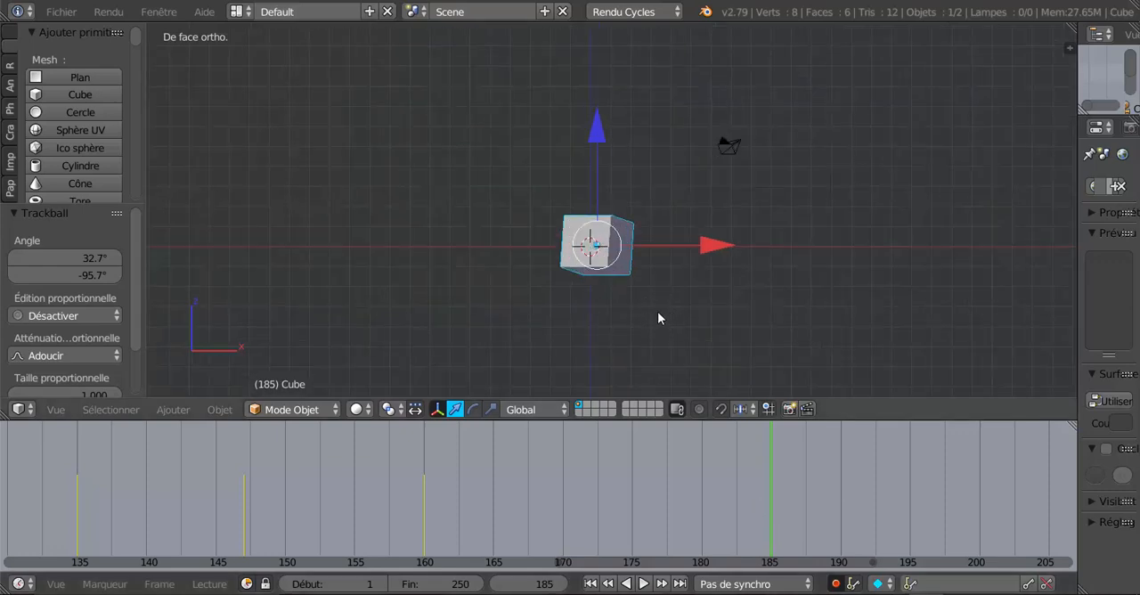
key(r)
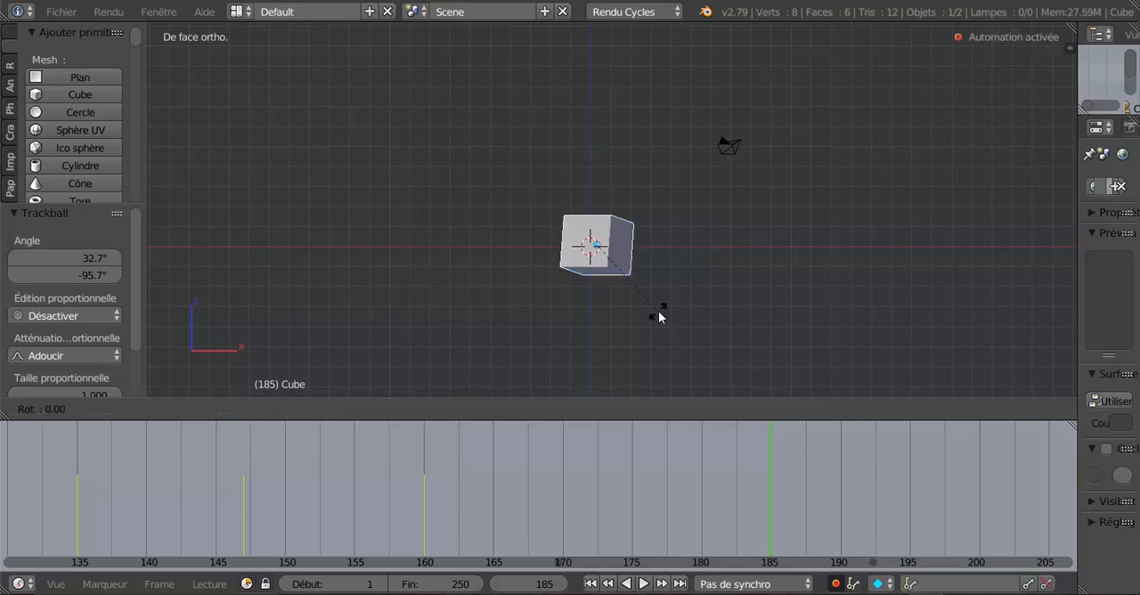
key(z)
click(466, 248)
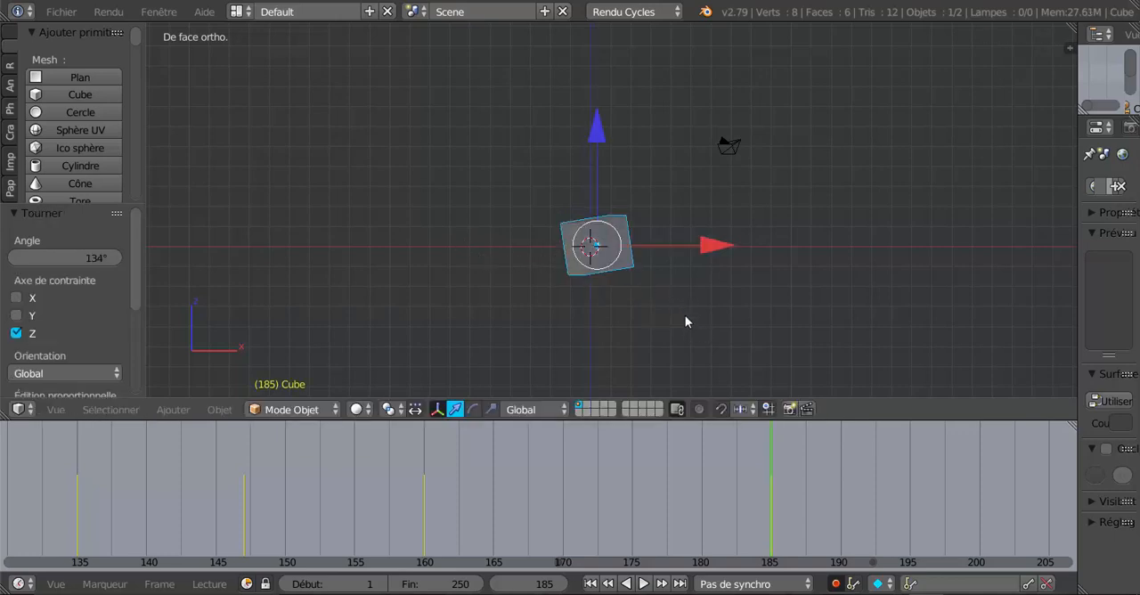
Straighten the cube at frame 185 by rotating it about -18.7° around global Z and about 9.68° in the front view plane.
key(r)
key(z)
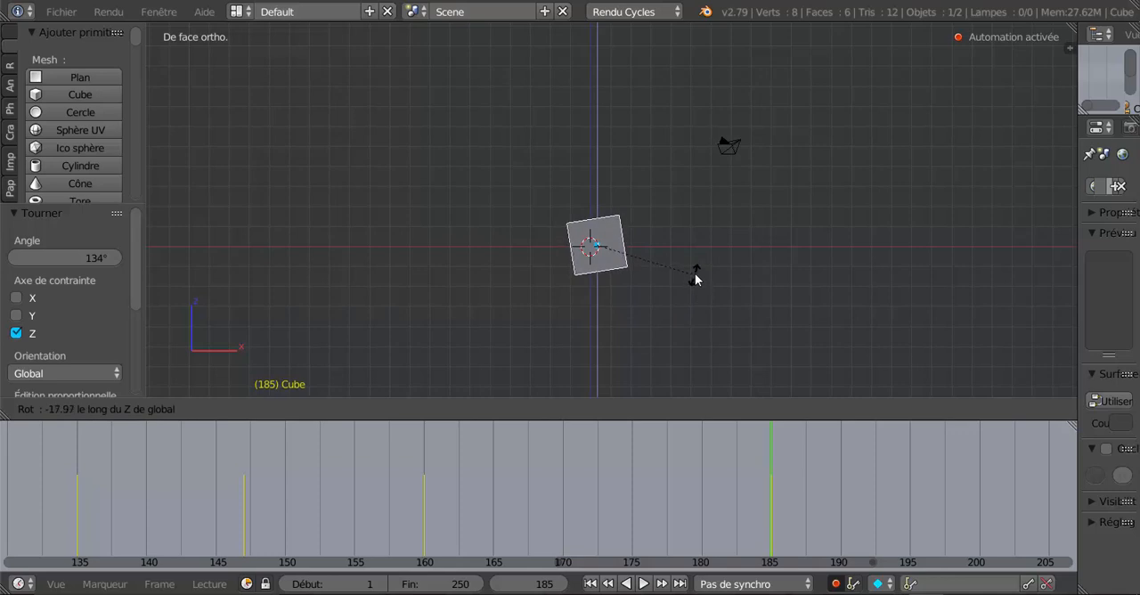
click(696, 279)
key(r)
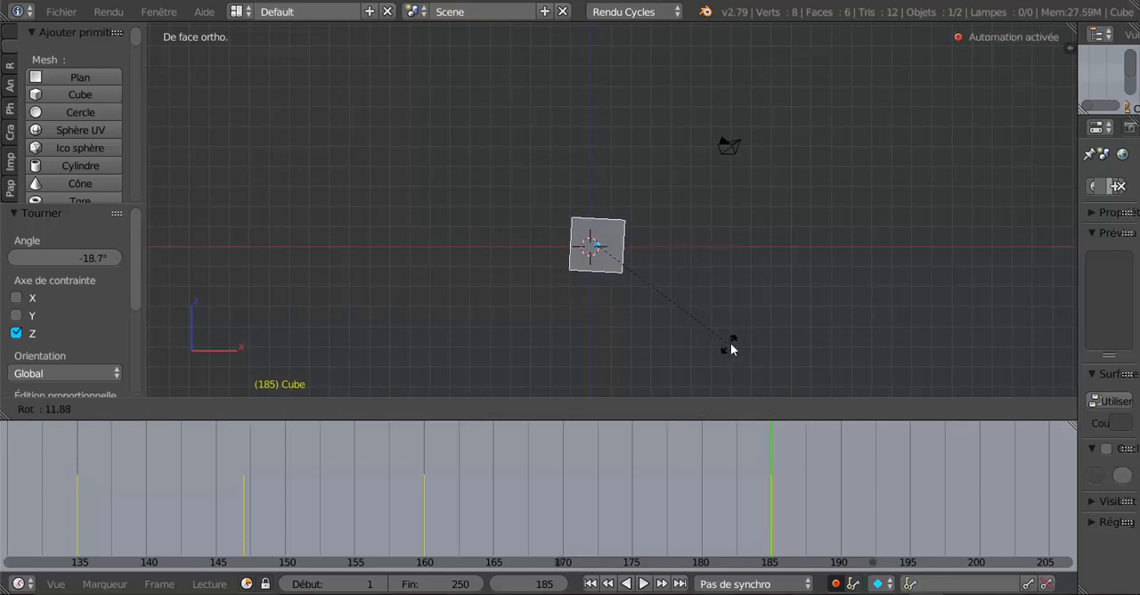
click(734, 341)
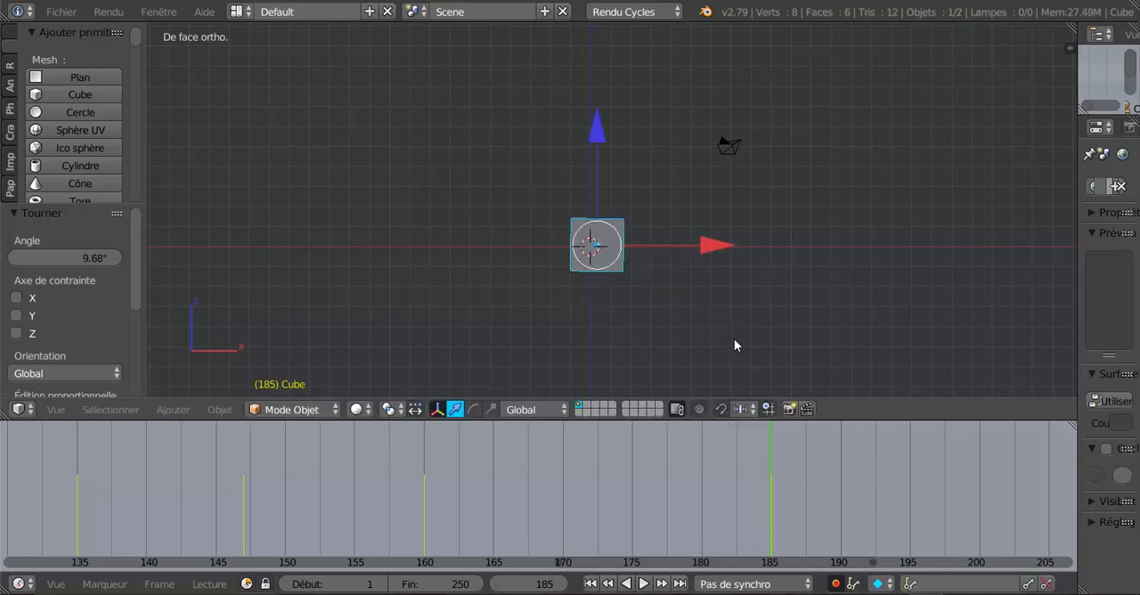
Rotate the cube around the X axis and shift it about -0.284 units along X to center it on the origin.
key(r)
key(x)
click(739, 338)
drag(703, 242, 698, 245)
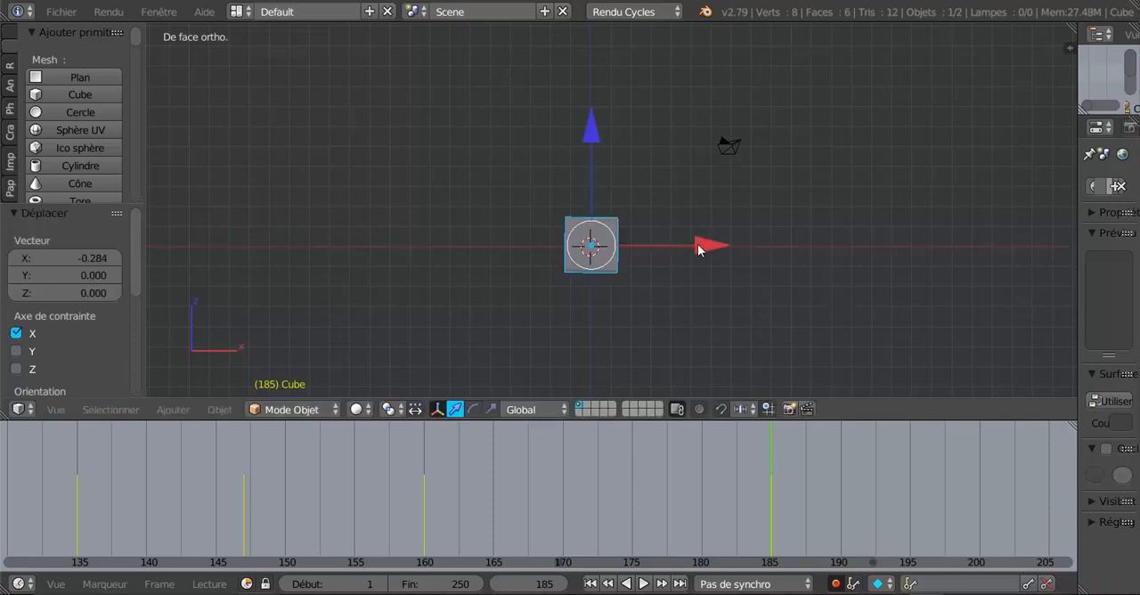
Straighten the cube at frame 185 by rotating it 3.52° around global X and -1.28° in the front view plane.
scroll(656, 269, up, 4)
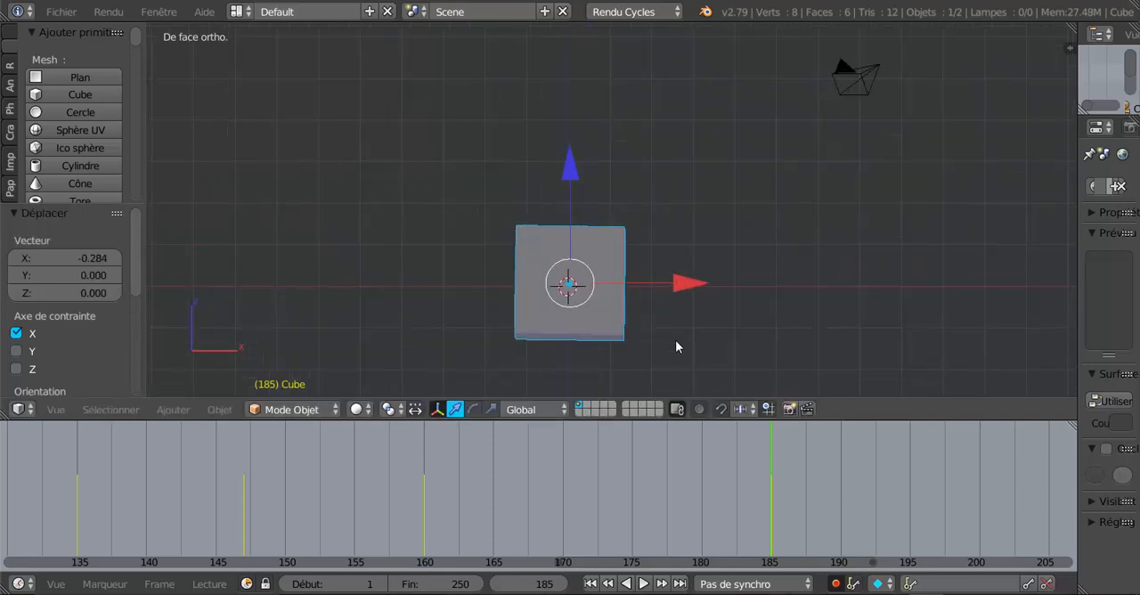
key(r)
key(x)
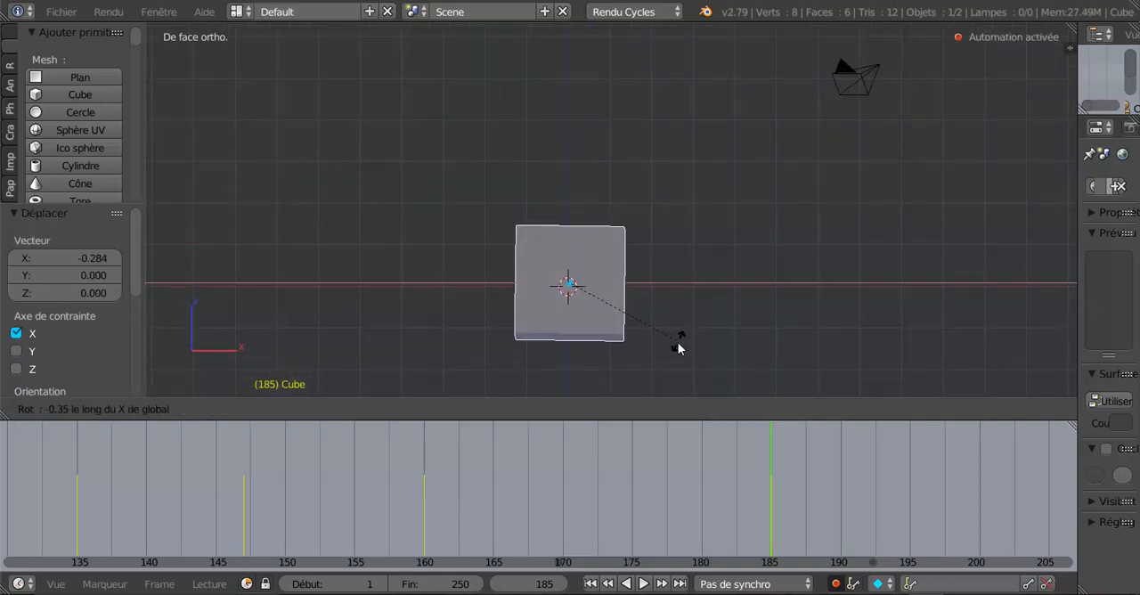
click(677, 349)
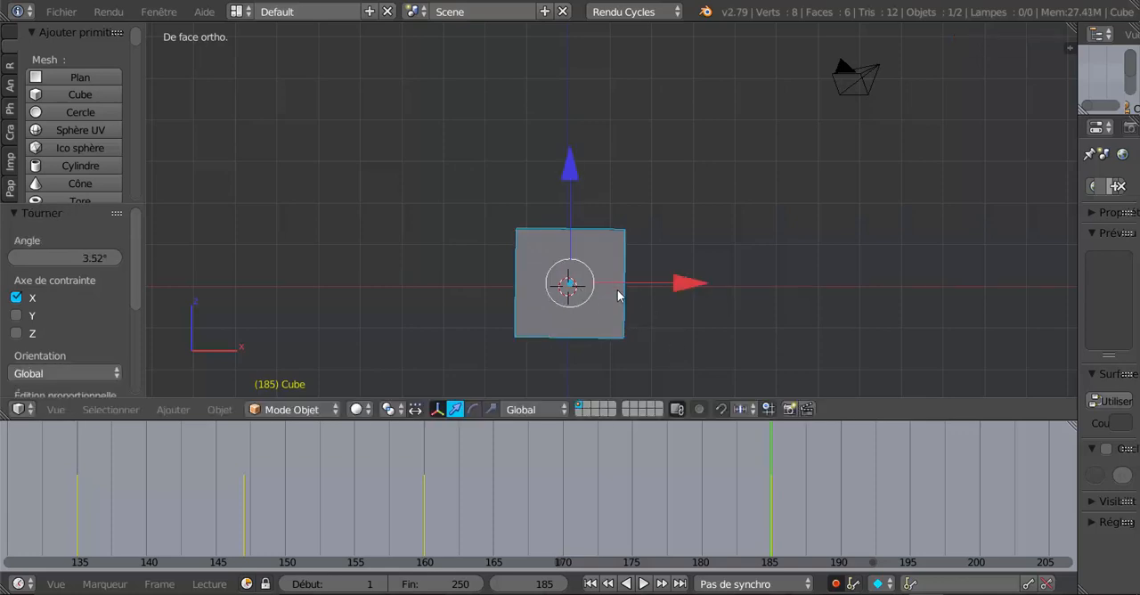
key(r)
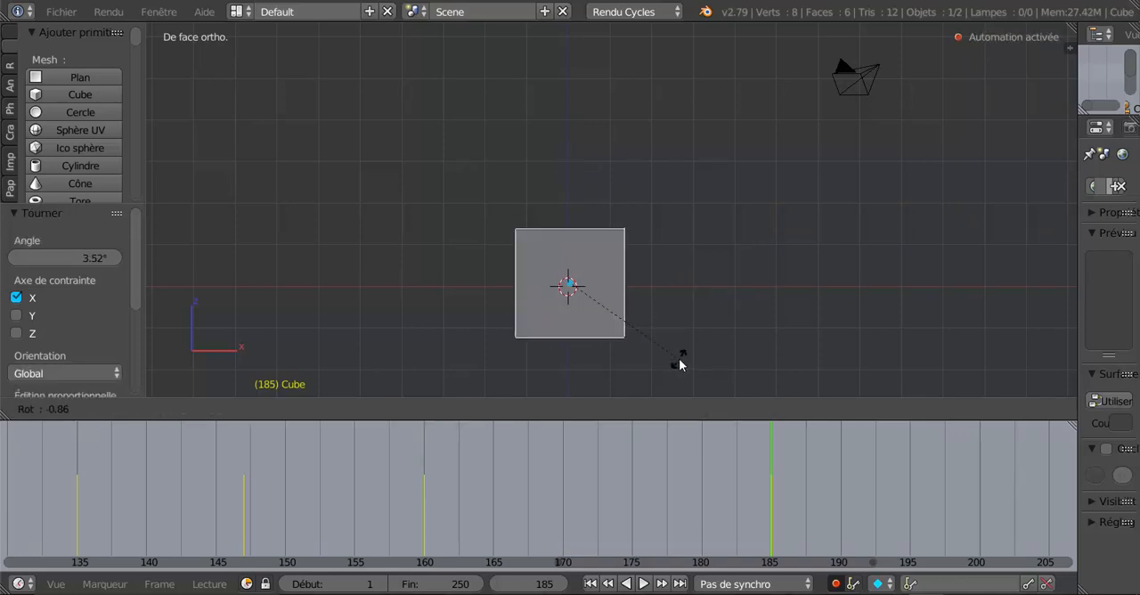
click(668, 340)
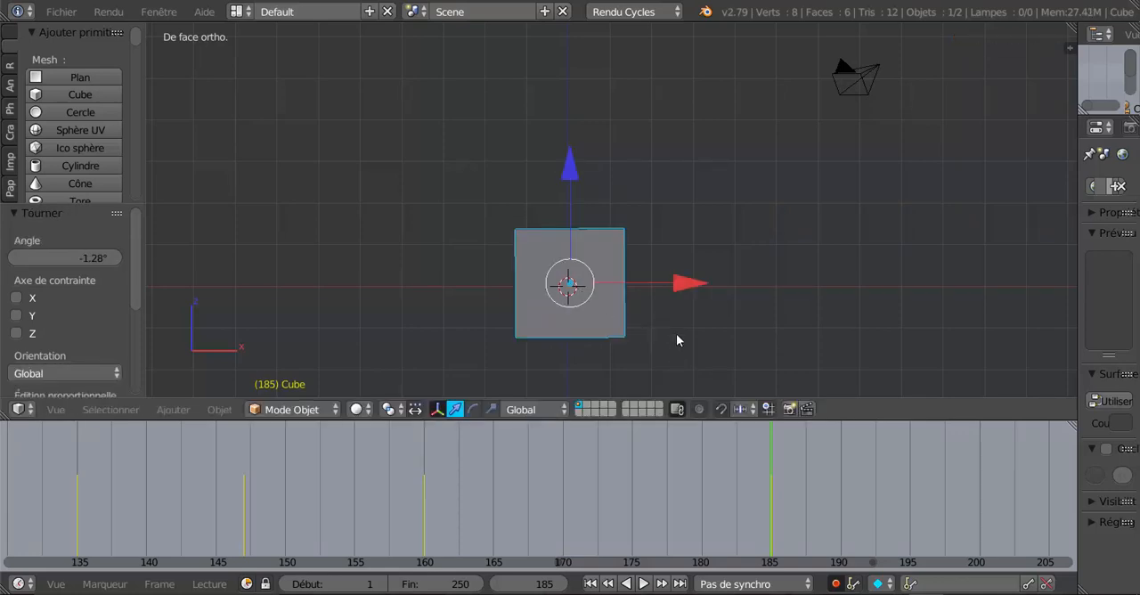
Play and scrub the timeline just past the keyframe at frame 185 to examine the cube between frames 185 and 192.
scroll(677, 334, down, 4)
mouse_move(767, 500)
mouse_down()
mouse_move(462, 506)
mouse_move(694, 482)
mouse_move(761, 492)
mouse_move(581, 498)
mouse_move(776, 495)
mouse_move(240, 489)
mouse_move(812, 481)
mouse_up()
scroll(740, 322, down, 5)
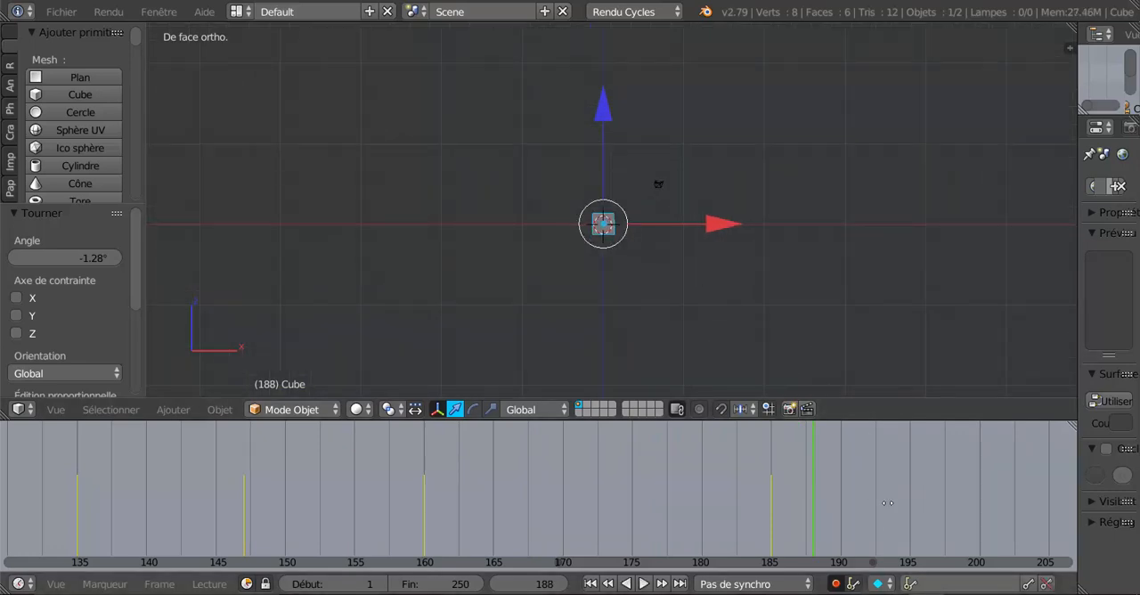
middle_drag(888, 504, 633, 496)
key(alt+a)
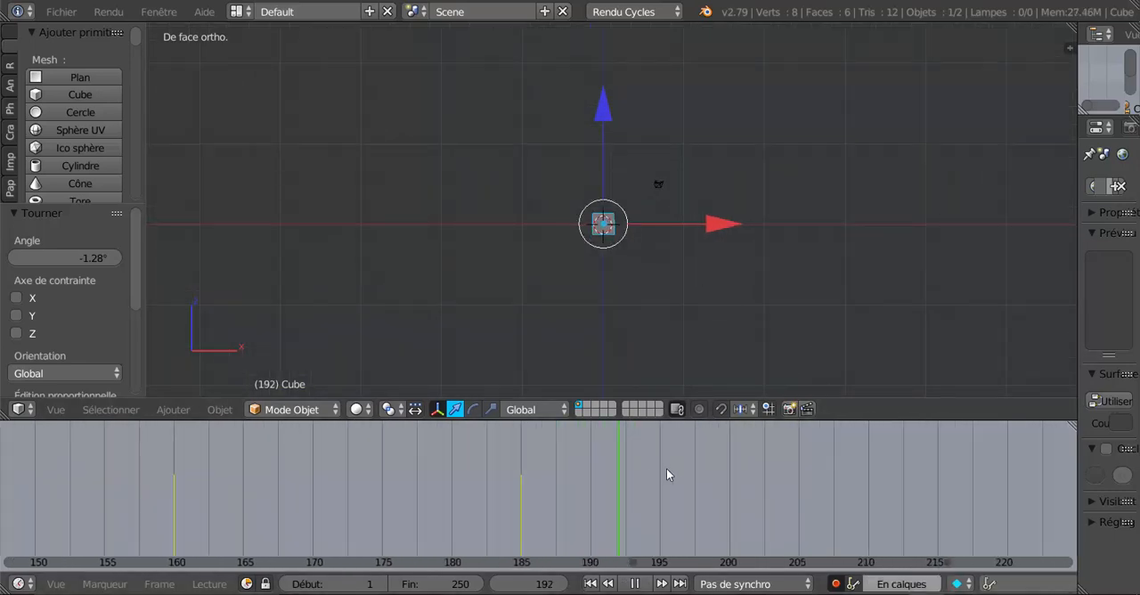
drag(666, 475, 590, 464)
key(alt+a)
scroll(560, 501, up, 2)
scroll(563, 504, up, 3)
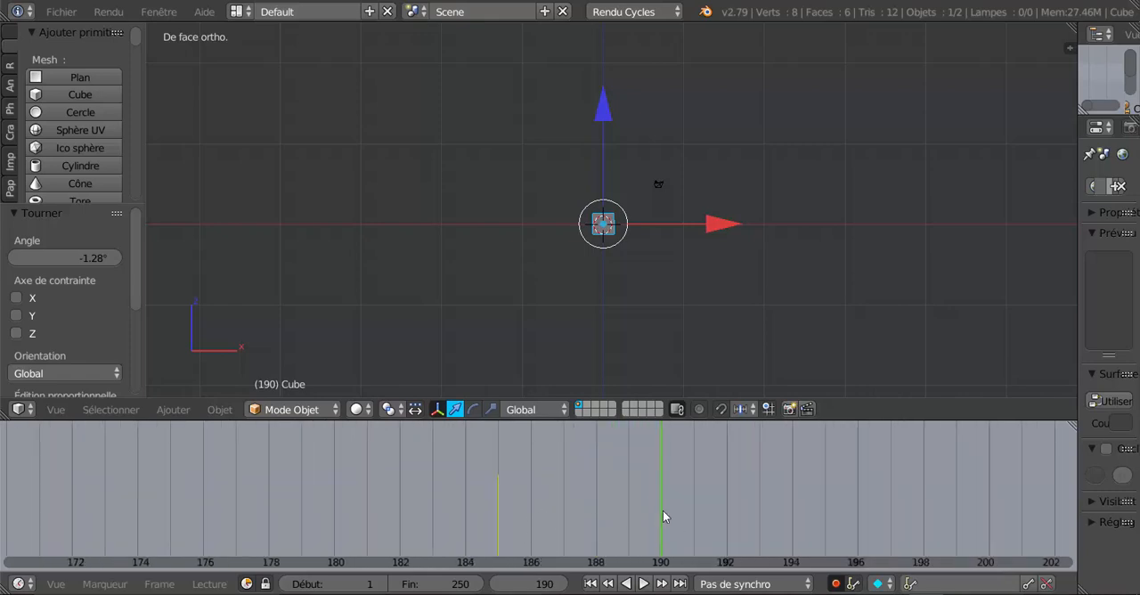
key(alt+a)
click(615, 513)
key(alt+a)
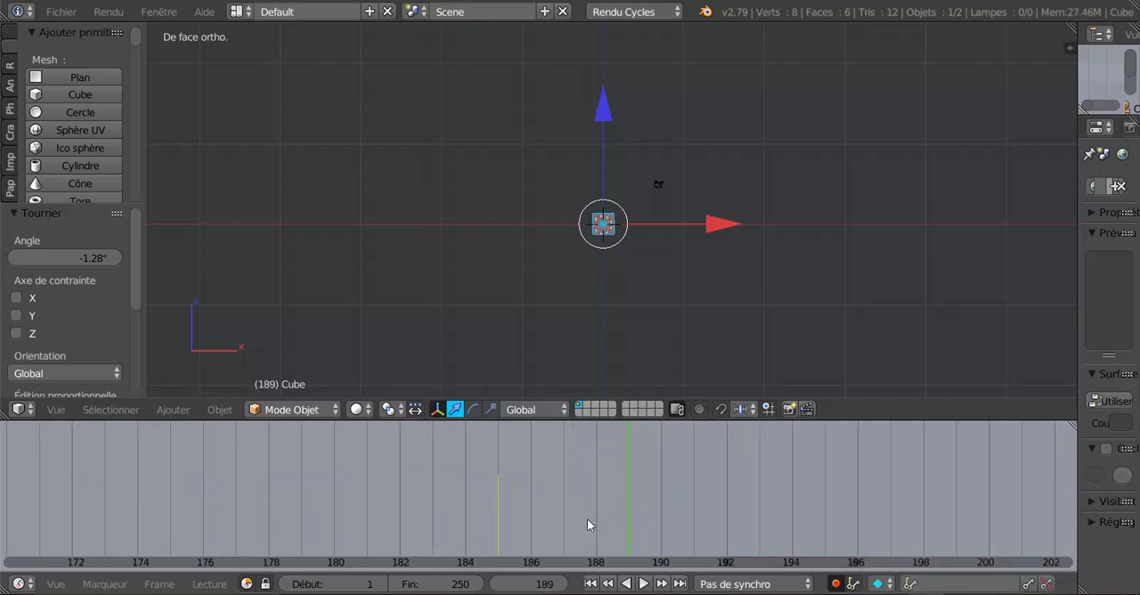
scroll(497, 504, up, 2)
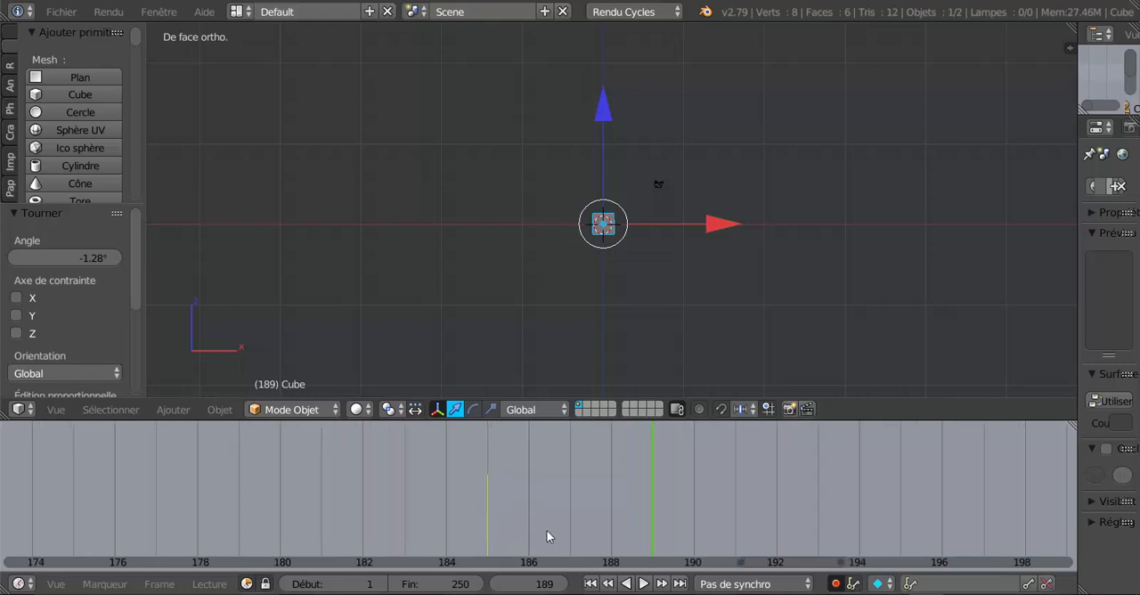
Go to frame 190 and scale the cube to 0 on all axes.
click(693, 497)
scroll(784, 283, up, 4)
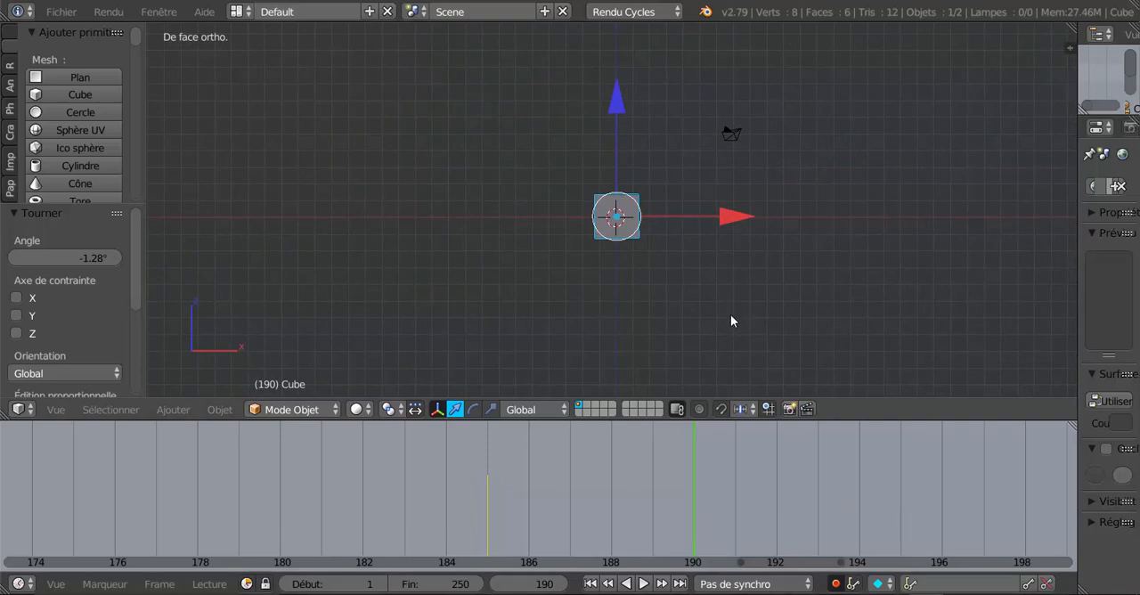
key(s)
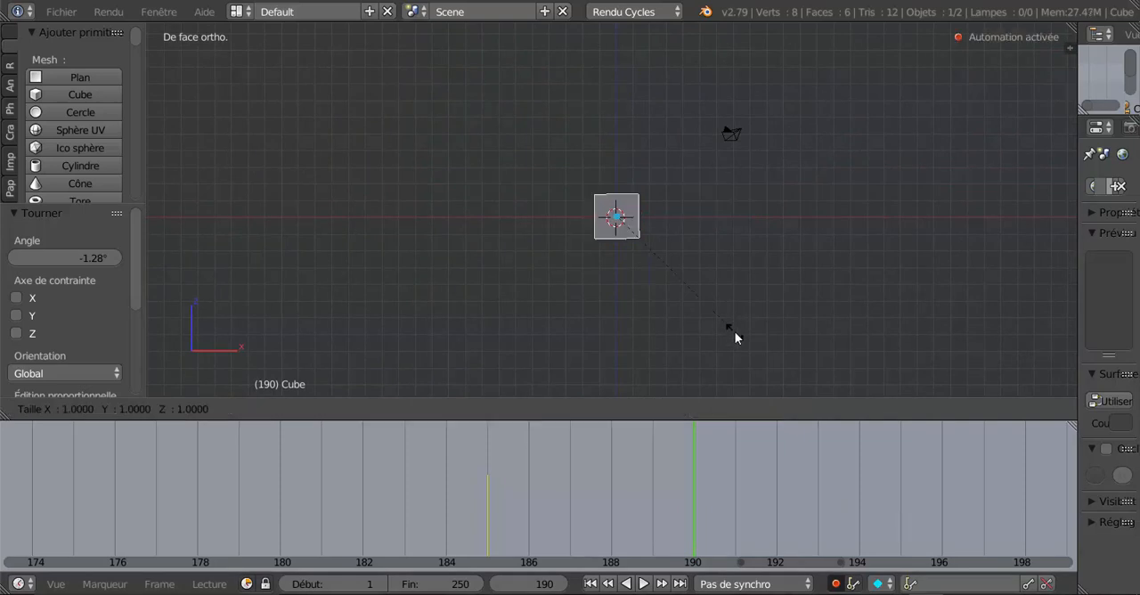
key(0)
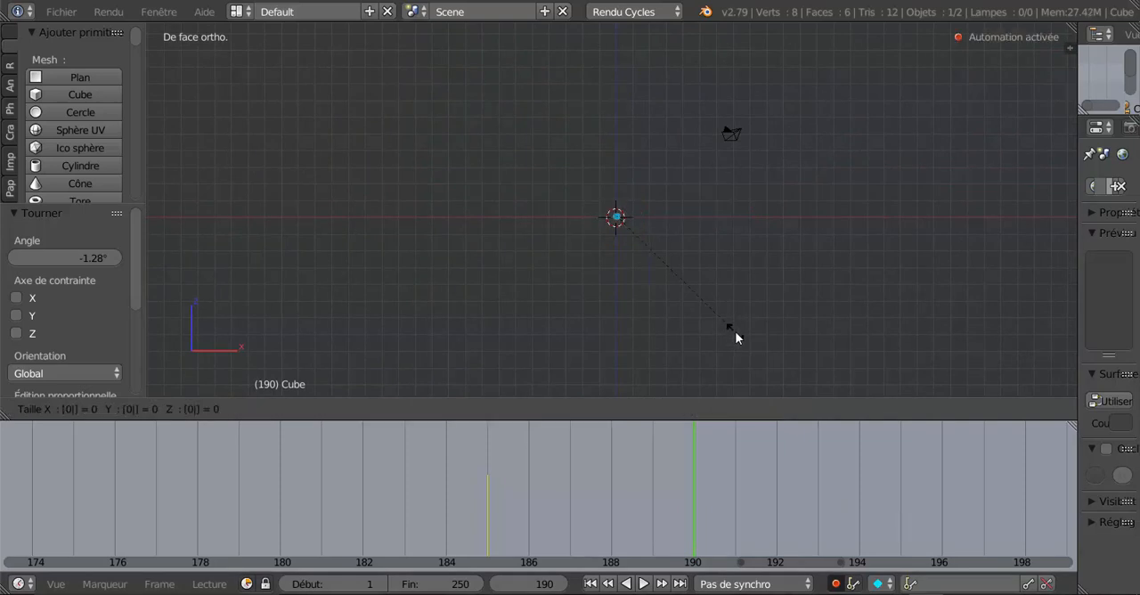
key(Return)
Review the cube's shrinking by moving the current frame between 180 and 193, and enter frame 1.
drag(700, 505, 281, 503)
scroll(834, 515, down, 8)
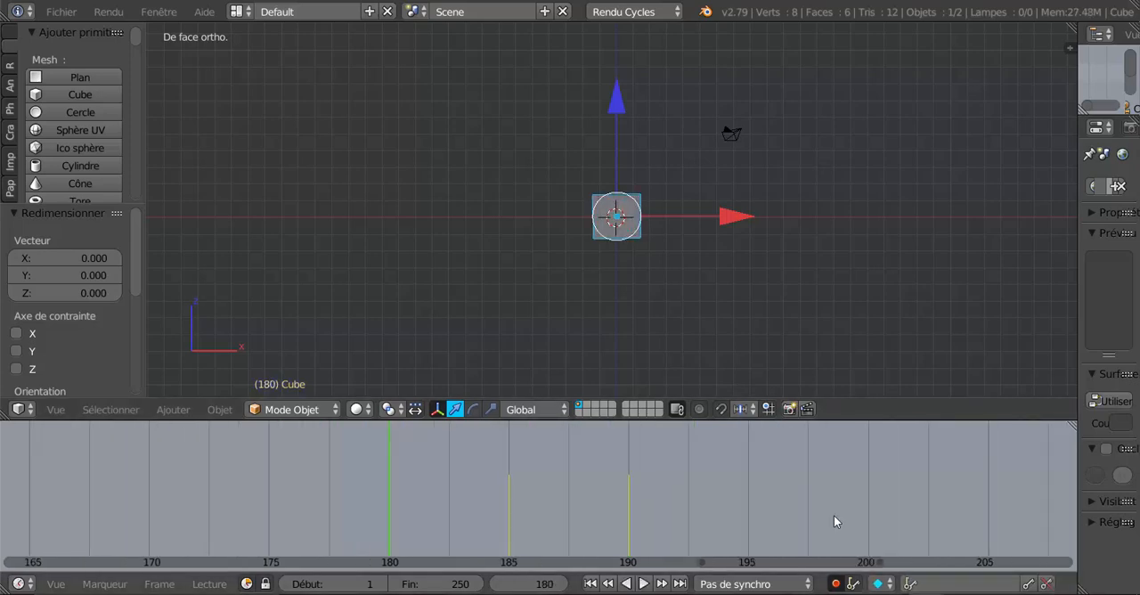
scroll(794, 541, down, 4)
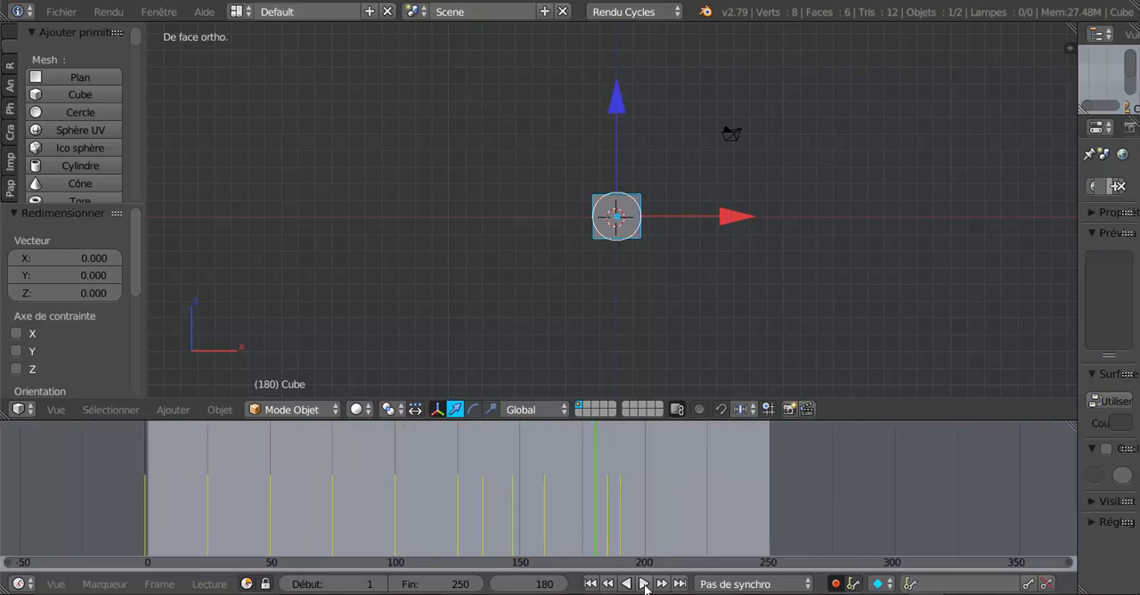
click(550, 587)
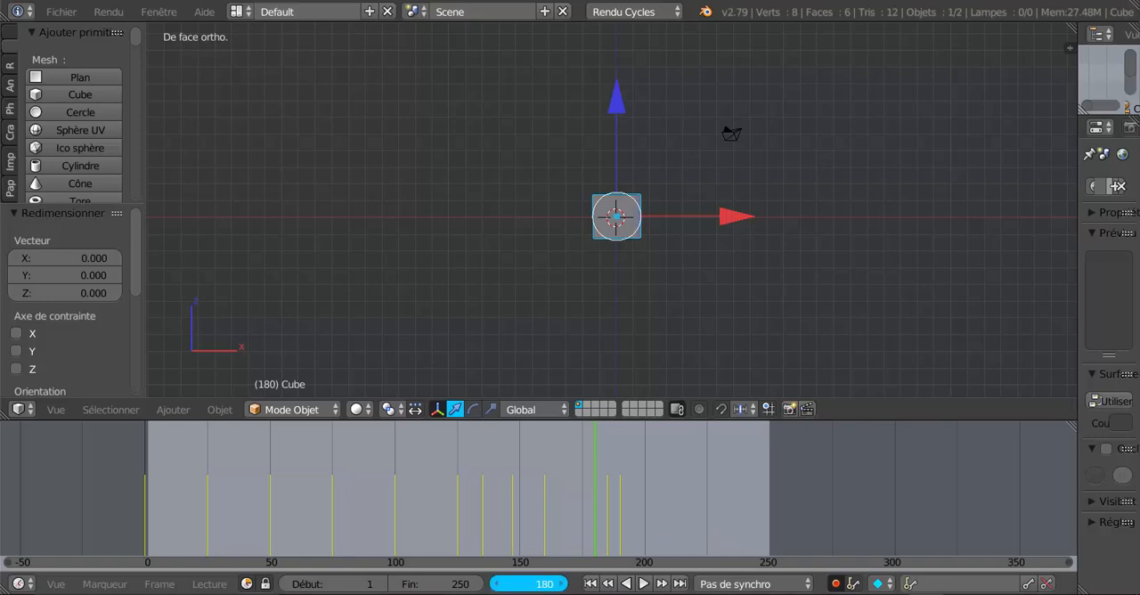
mouse_move(550, 587)
mouse_down()
mouse_move(515, 588)
mouse_move(571, 587)
mouse_up()
click(542, 588)
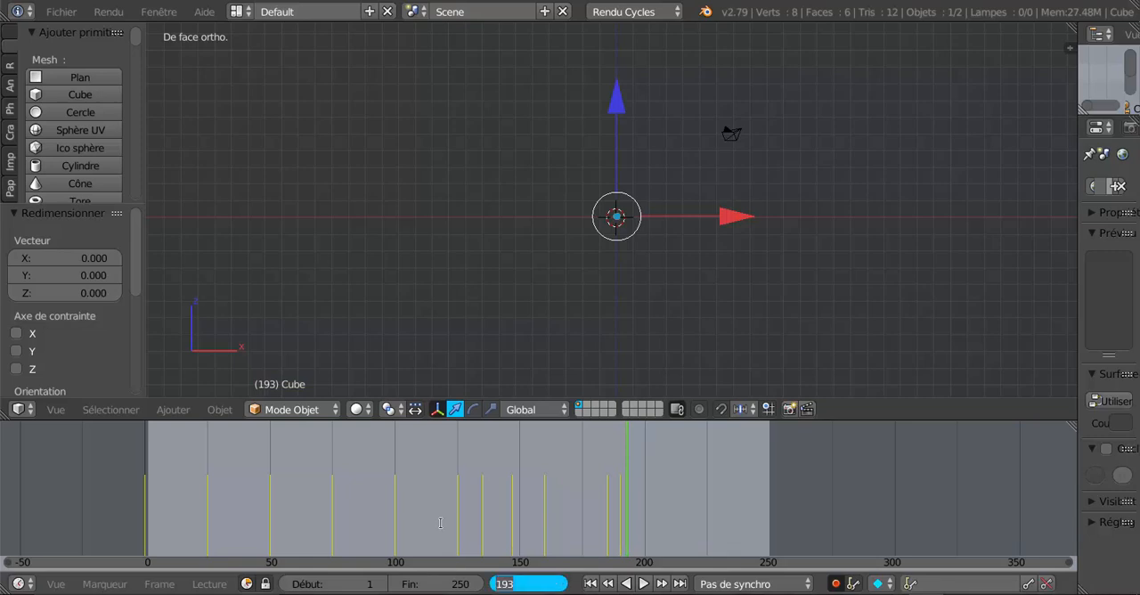
text(1)
key(Return)
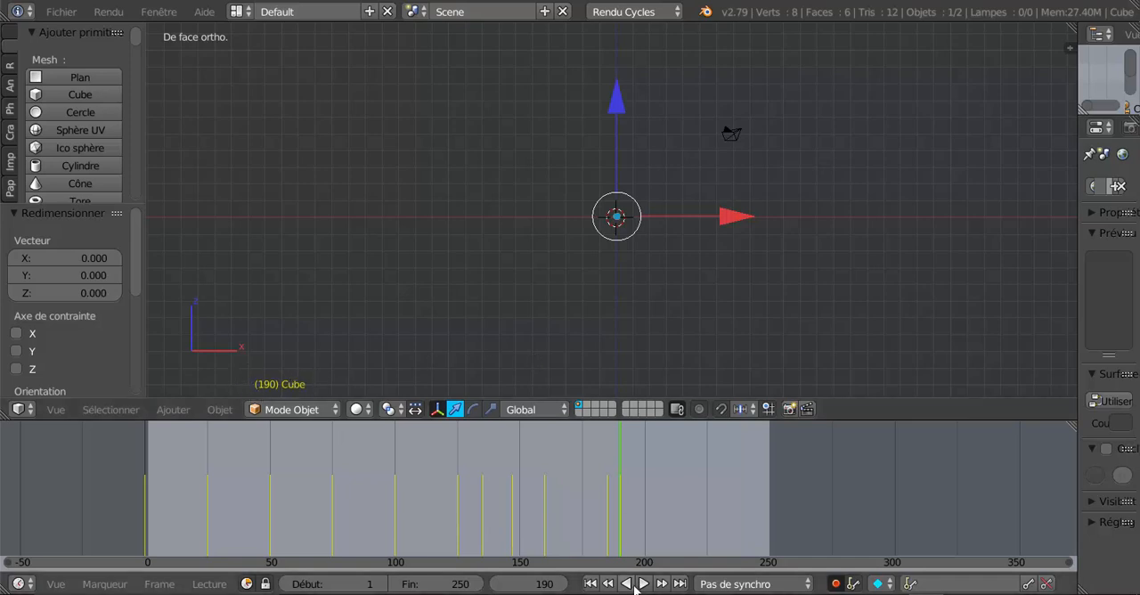
Turn off automatic keyframe recording and return the timeline to frame 0.
click(829, 584)
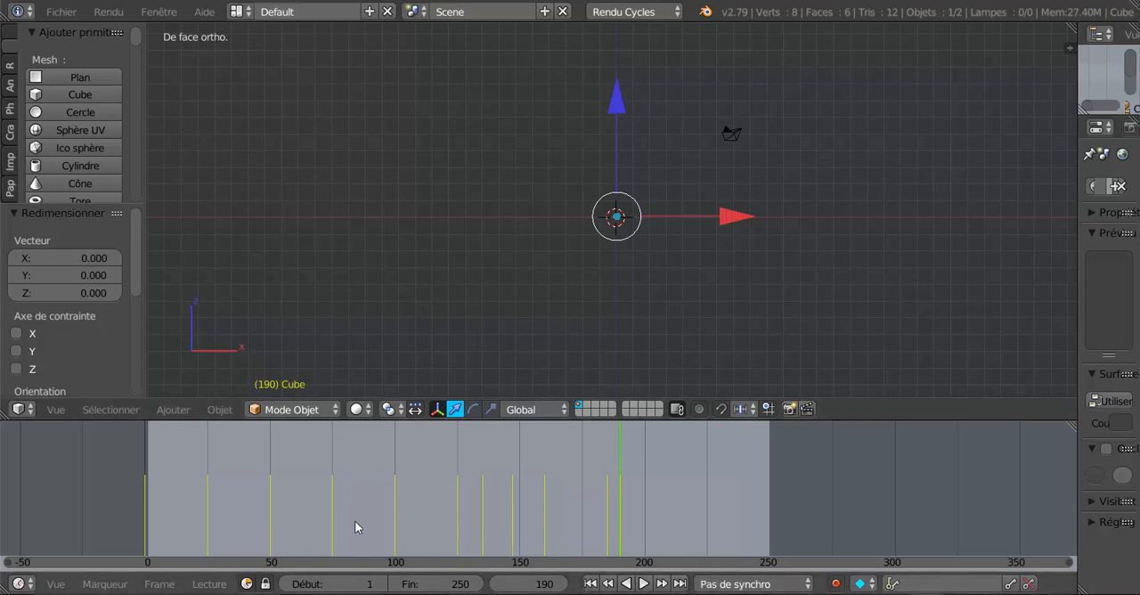
drag(638, 504, 95, 529)
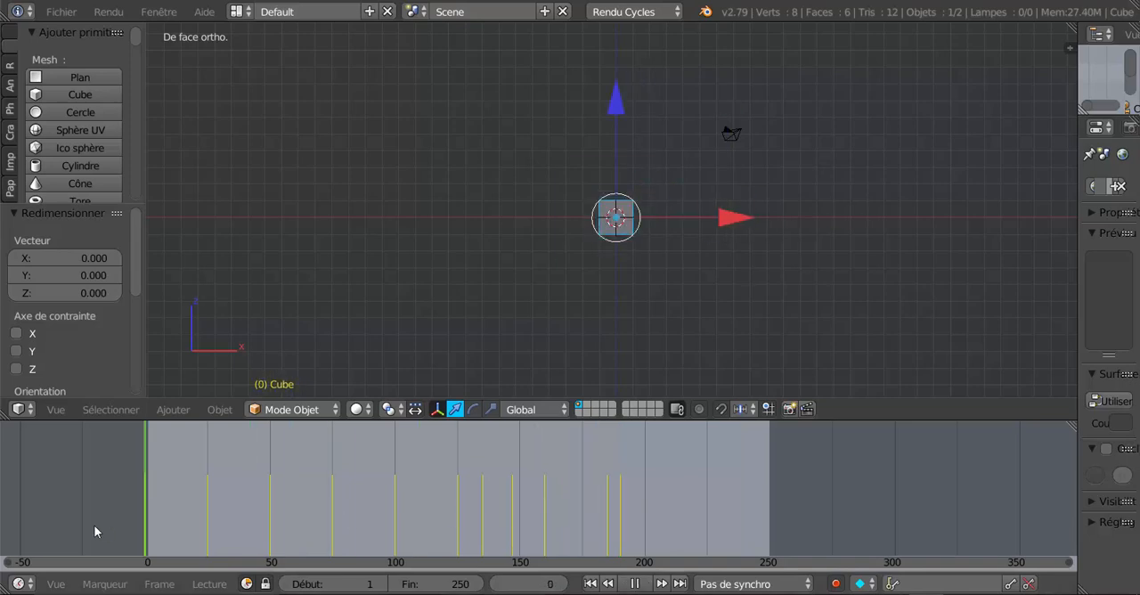
scroll(404, 495, down, 2)
scroll(405, 495, down, 1)
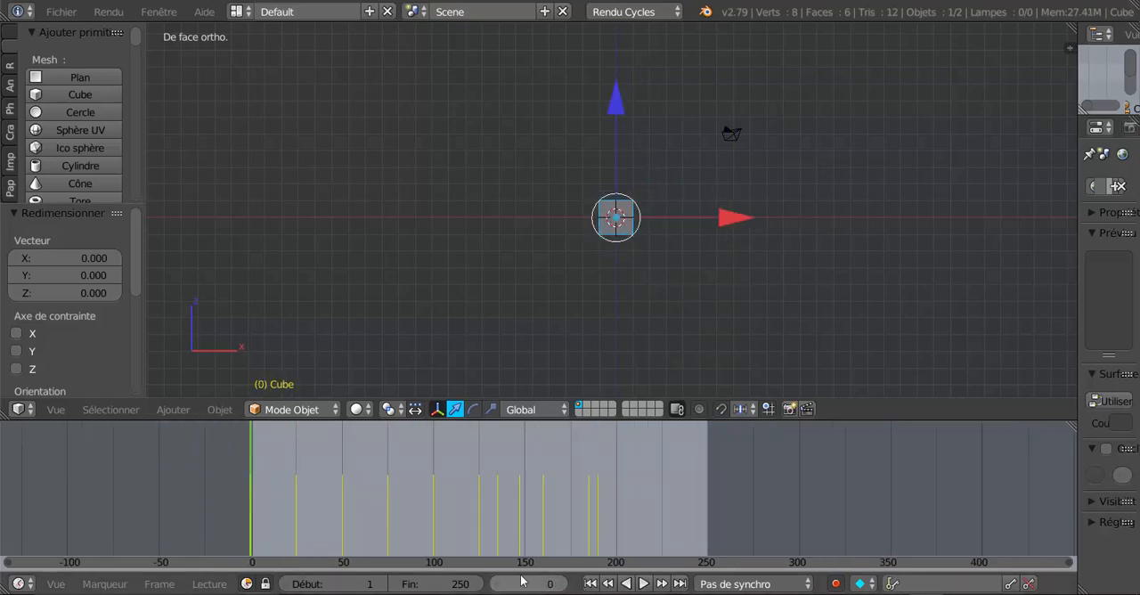
Play the complete animation from frame 0, widen the properties editor meanwhile, and stop playback.
click(642, 584)
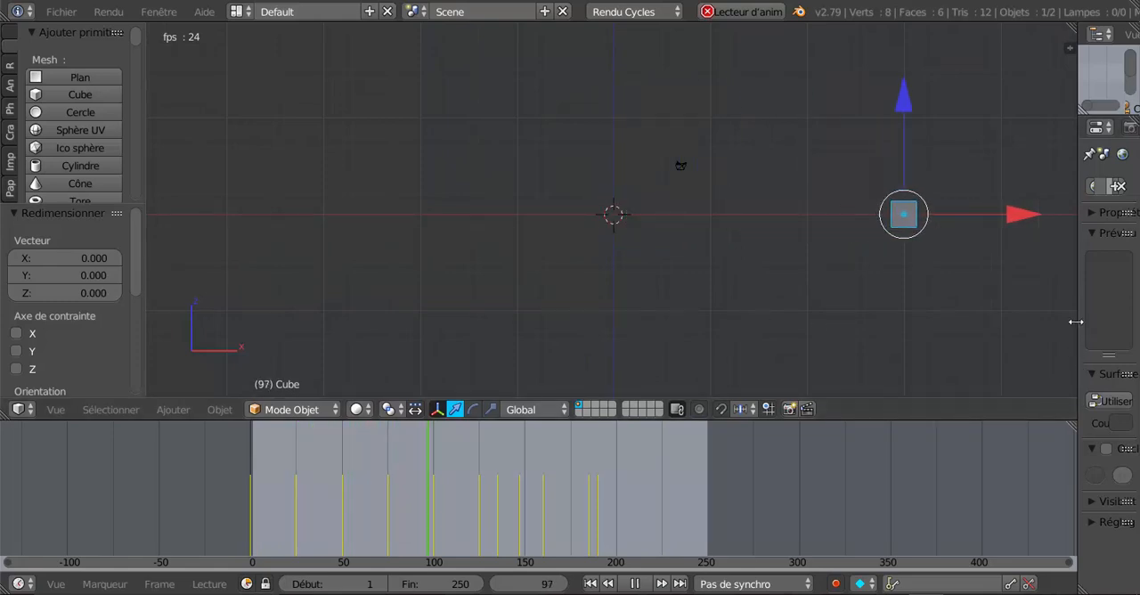
drag(1078, 322, 957, 338)
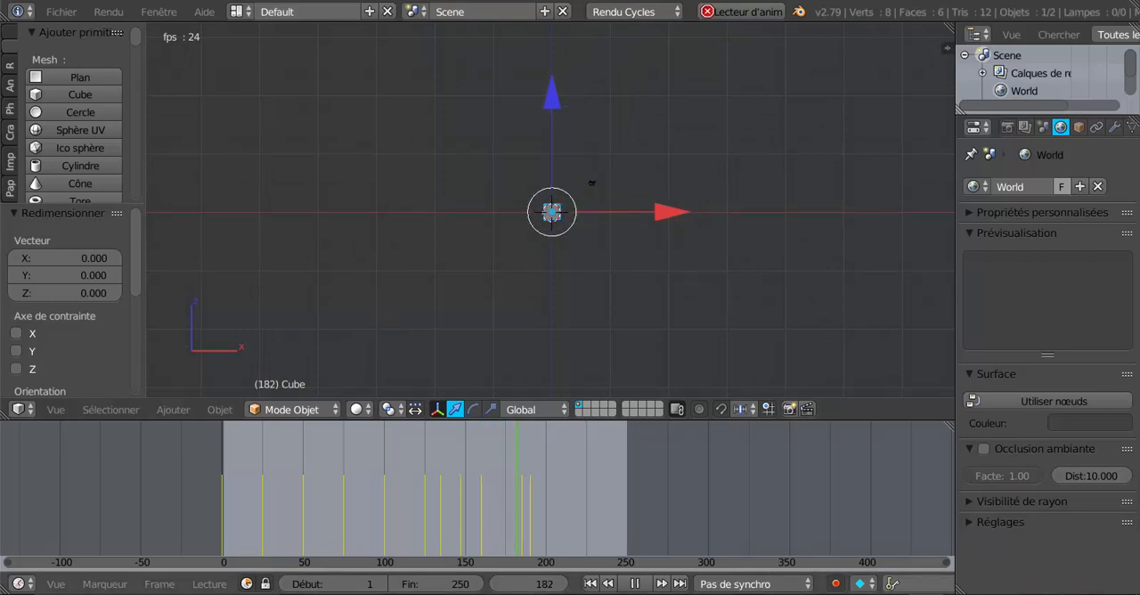
click(635, 583)
Return to frame 0 and align the camera to a front view that frames the cube.
drag(561, 492, 210, 483)
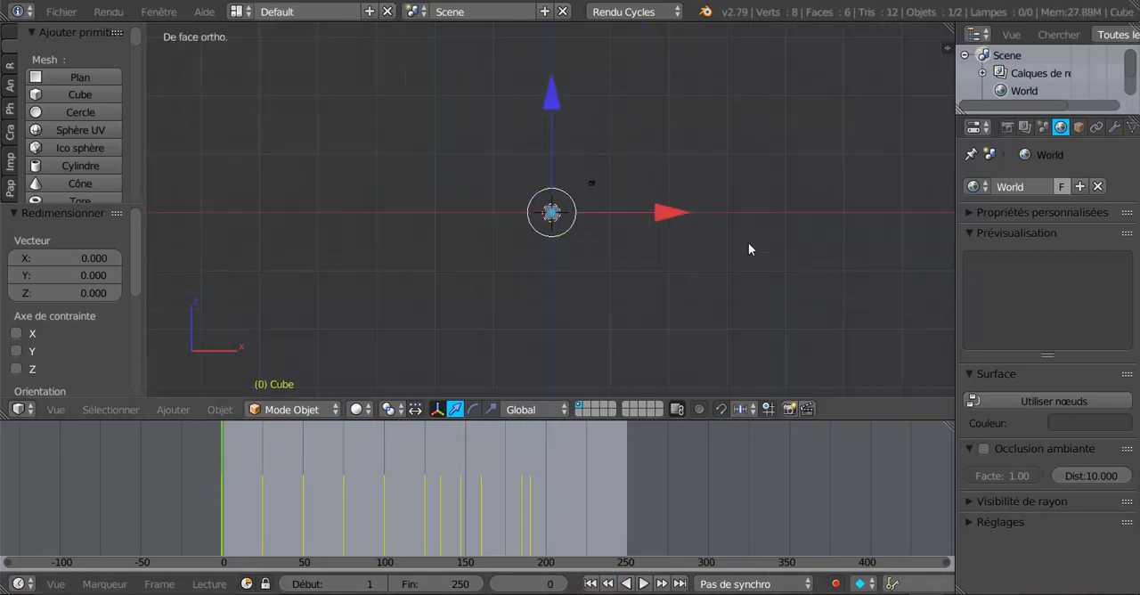
scroll(749, 250, up, 6)
scroll(749, 246, down, 2)
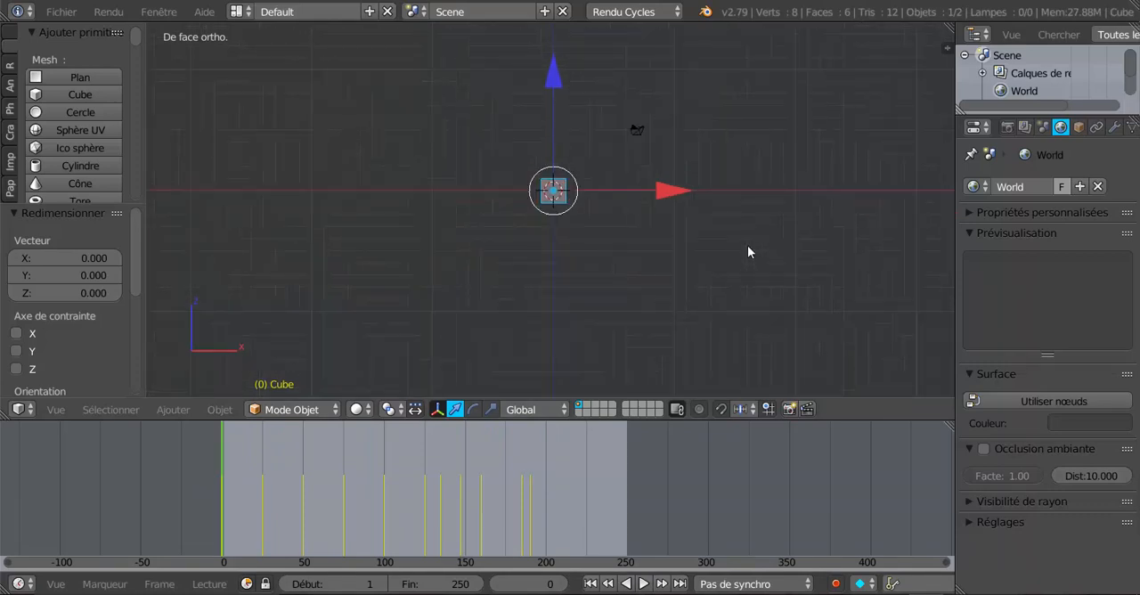
shift+middle_drag(749, 246, 677, 275)
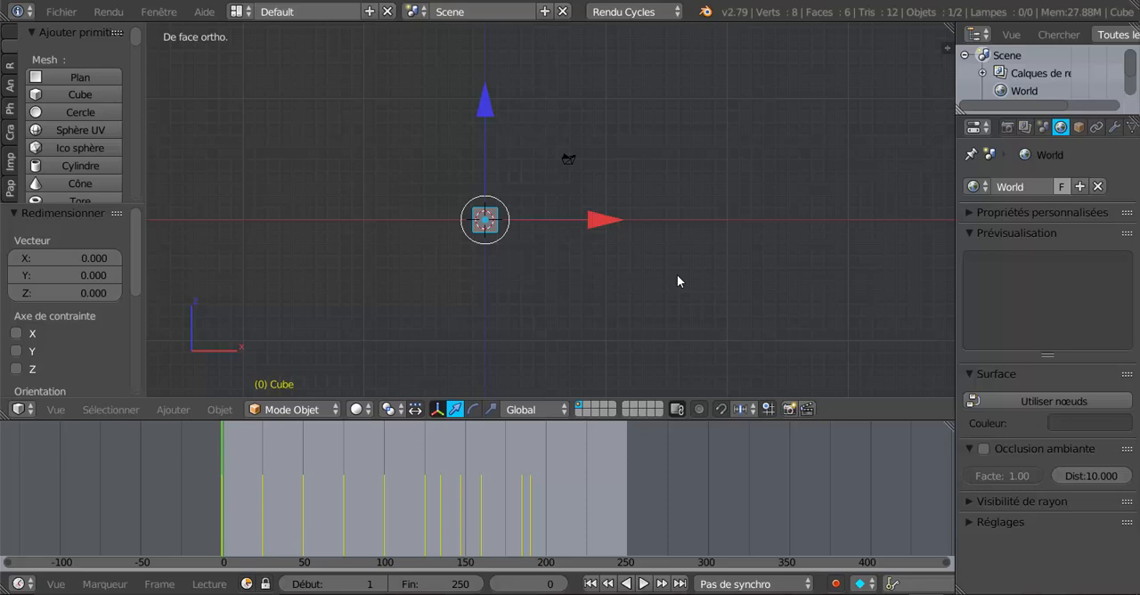
key(ctrl+alt+KP_0)
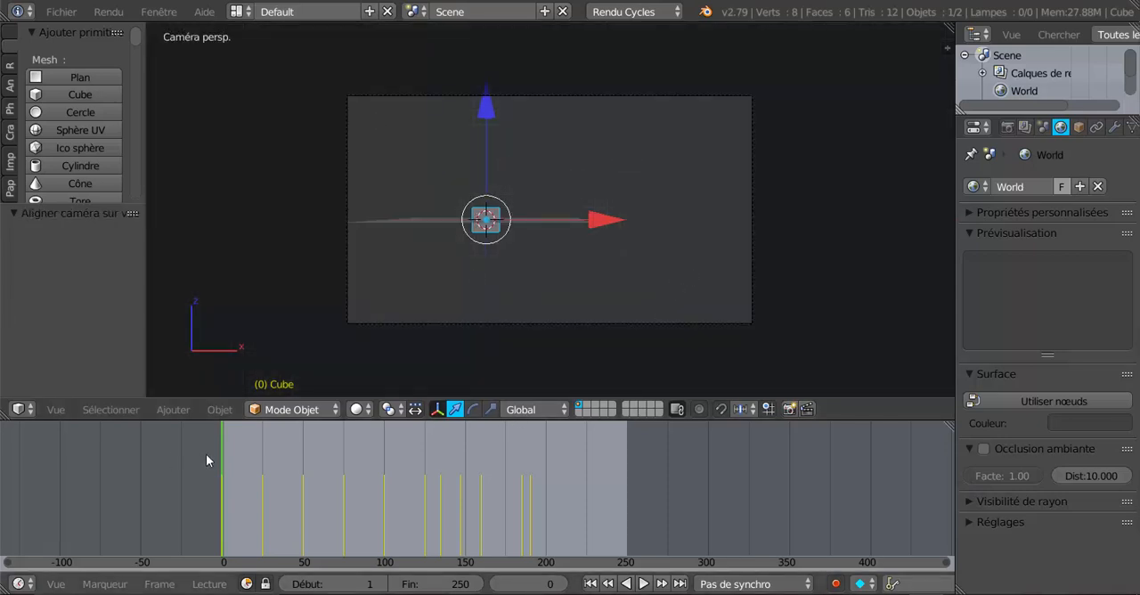
Play and scrub the animation through the camera up to frame 157 to check the cube's framing.
key(alt+a)
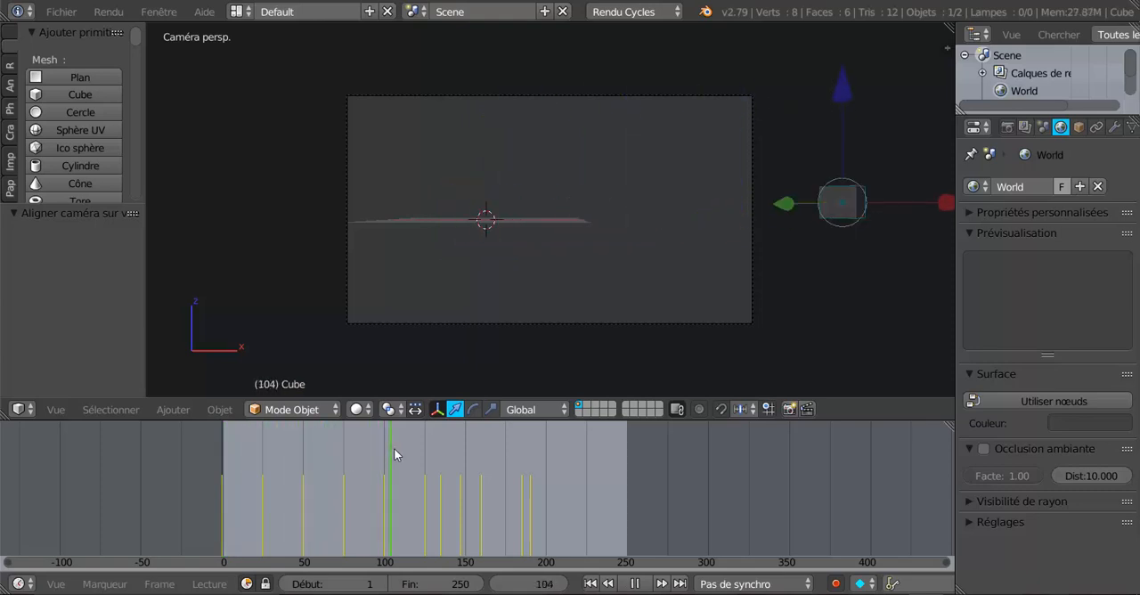
drag(409, 447, 476, 439)
key(alt+a)
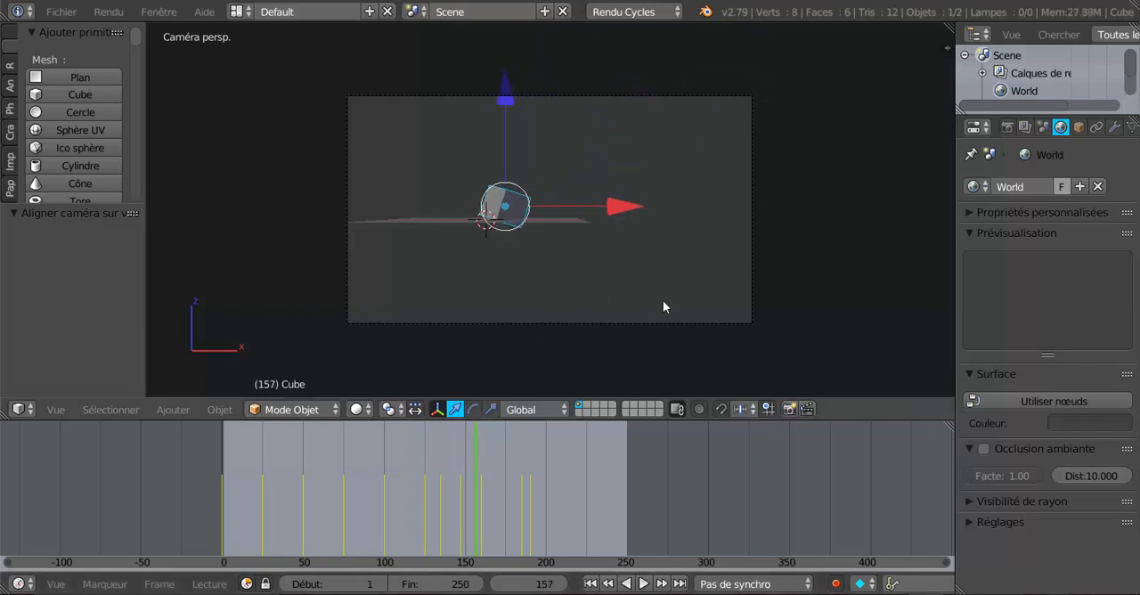
Select the camera and, at frame 0, move it about 7.833 units along X and -0.734 along Z.
right_click(698, 323)
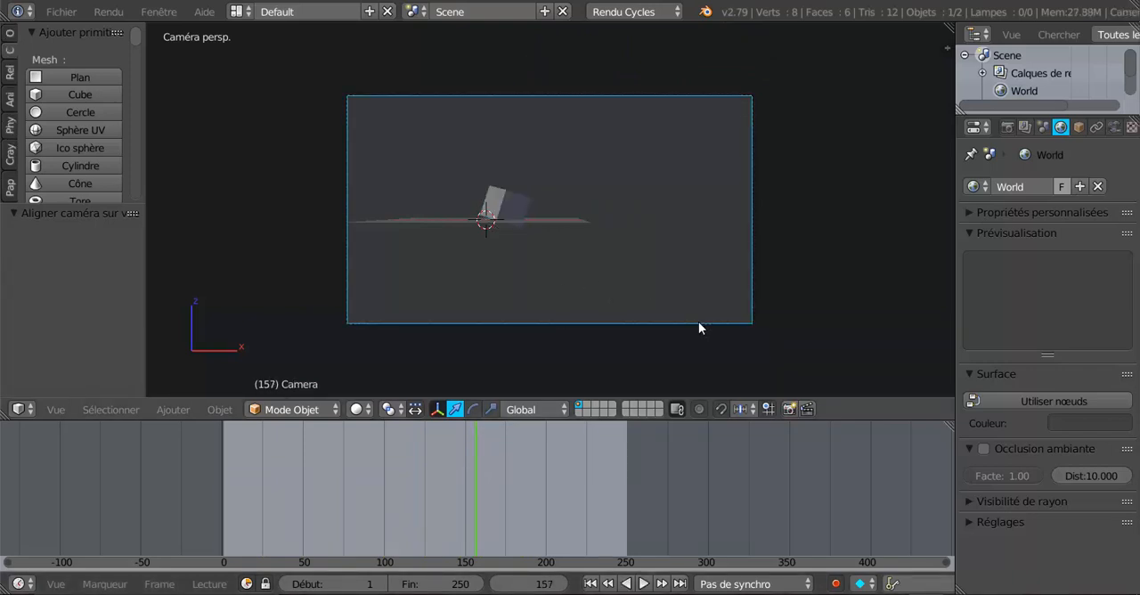
click(196, 518)
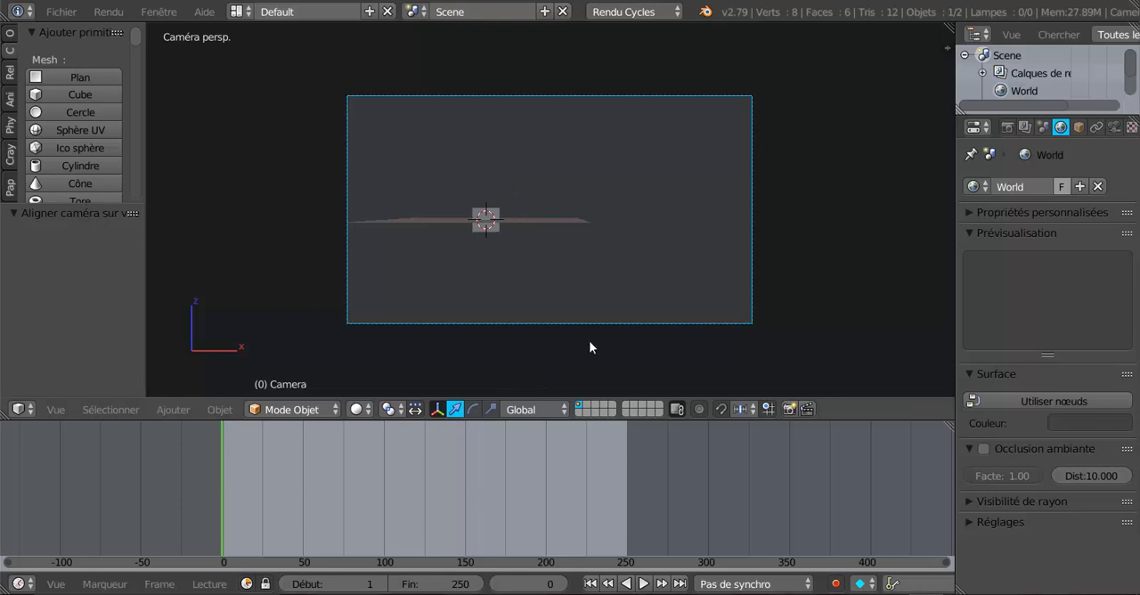
key(g)
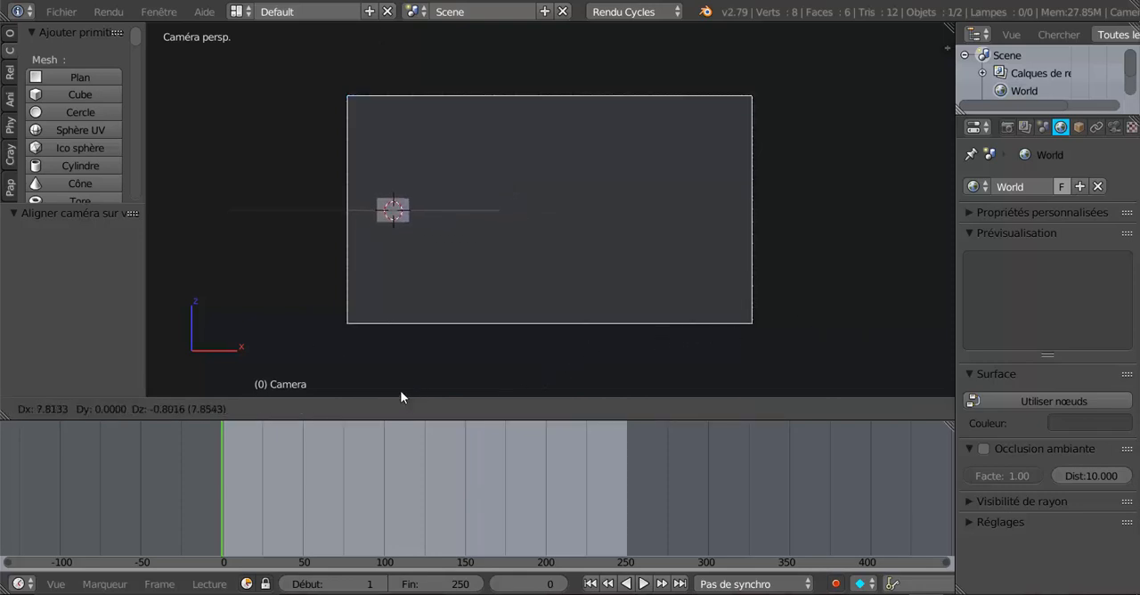
click(404, 390)
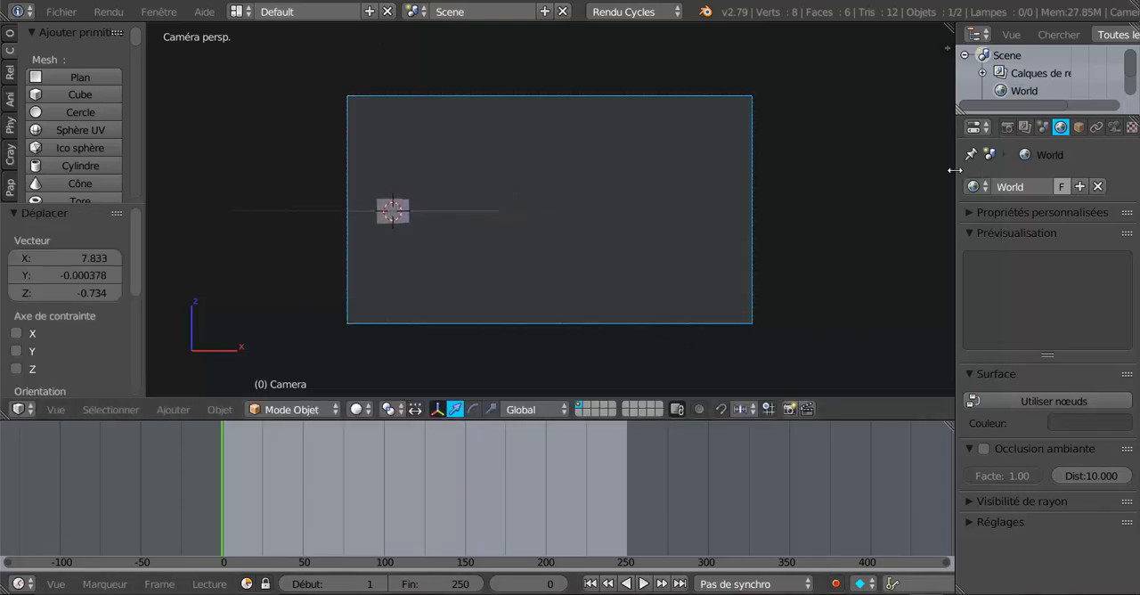
Widen the properties editor, open the camera's settings and set its focal length to 16.84 mm.
drag(954, 169, 806, 188)
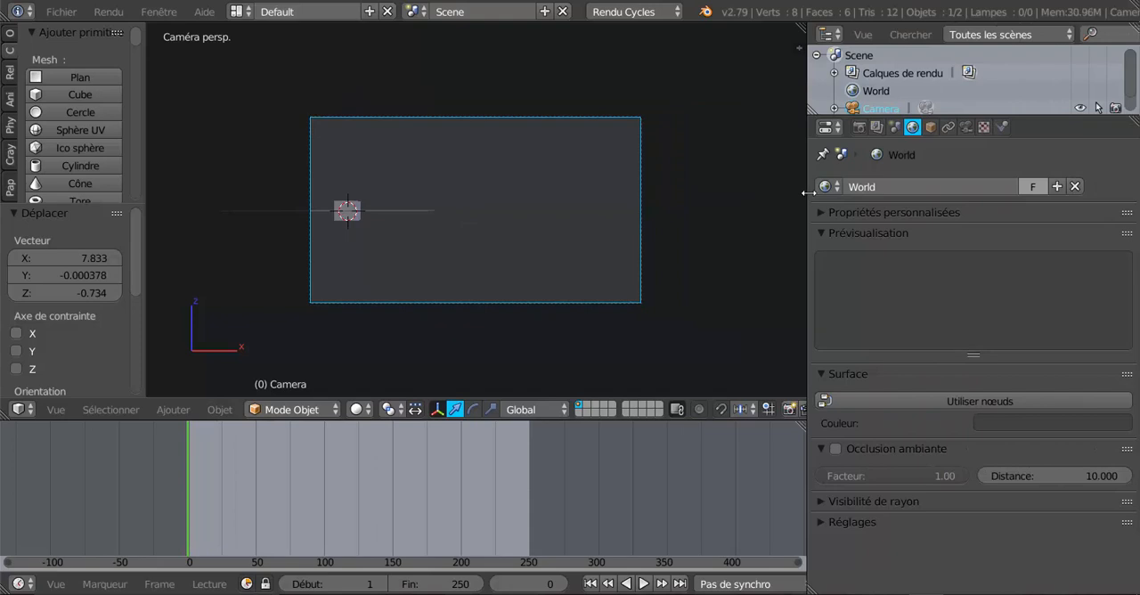
click(966, 127)
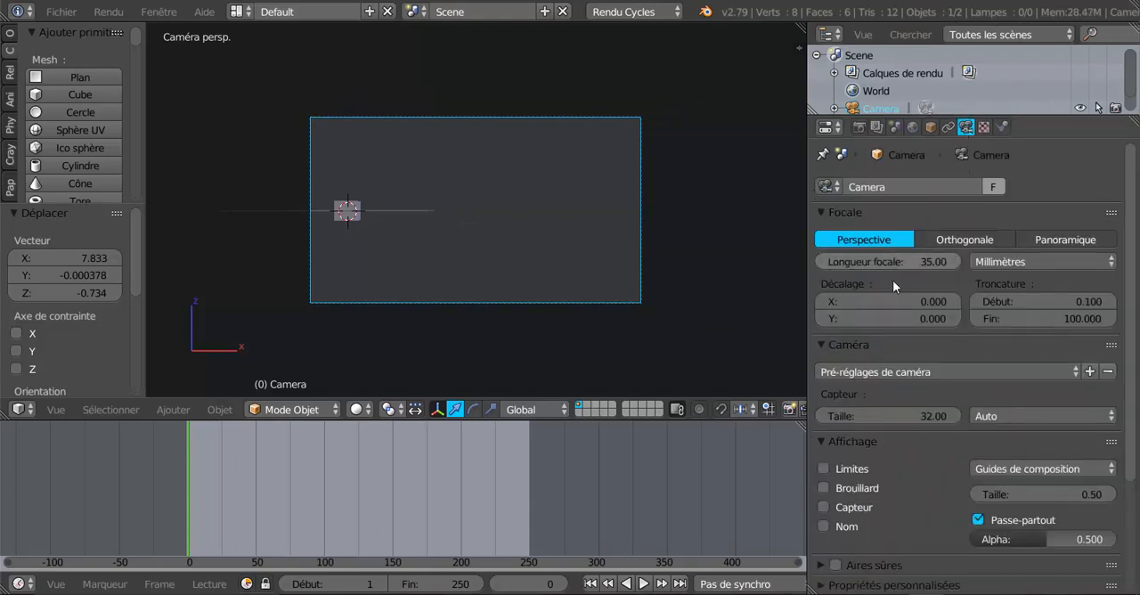
mouse_move(922, 261)
mouse_down()
mouse_move(997, 260)
mouse_move(923, 265)
mouse_up()
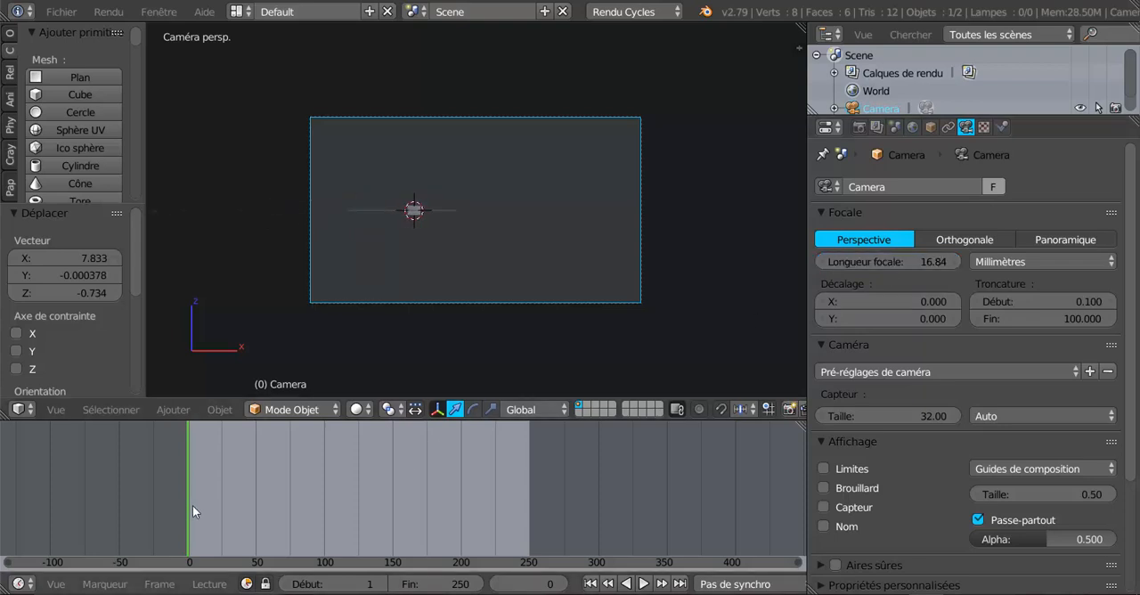
Move the camera about 2.383 along X and 6.192 along Z at frame 163, and 3.366 along X and 2.138 along Z at frame 167.
drag(193, 505, 419, 435)
key(g)
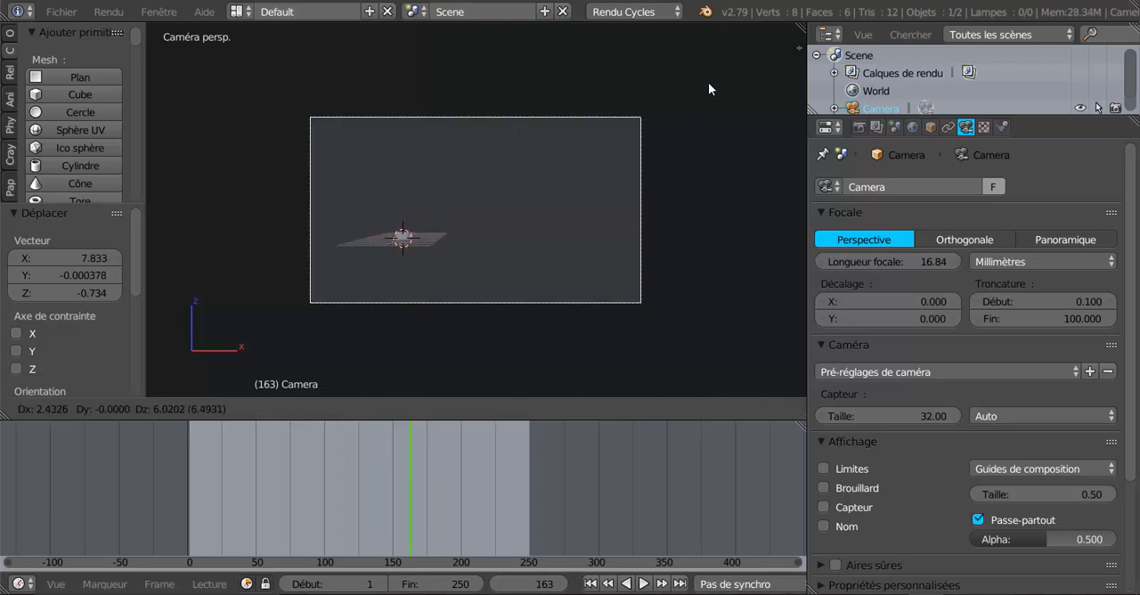
click(709, 82)
mouse_move(405, 482)
mouse_down()
mouse_move(317, 505)
mouse_move(187, 512)
mouse_move(370, 514)
mouse_move(416, 496)
mouse_up()
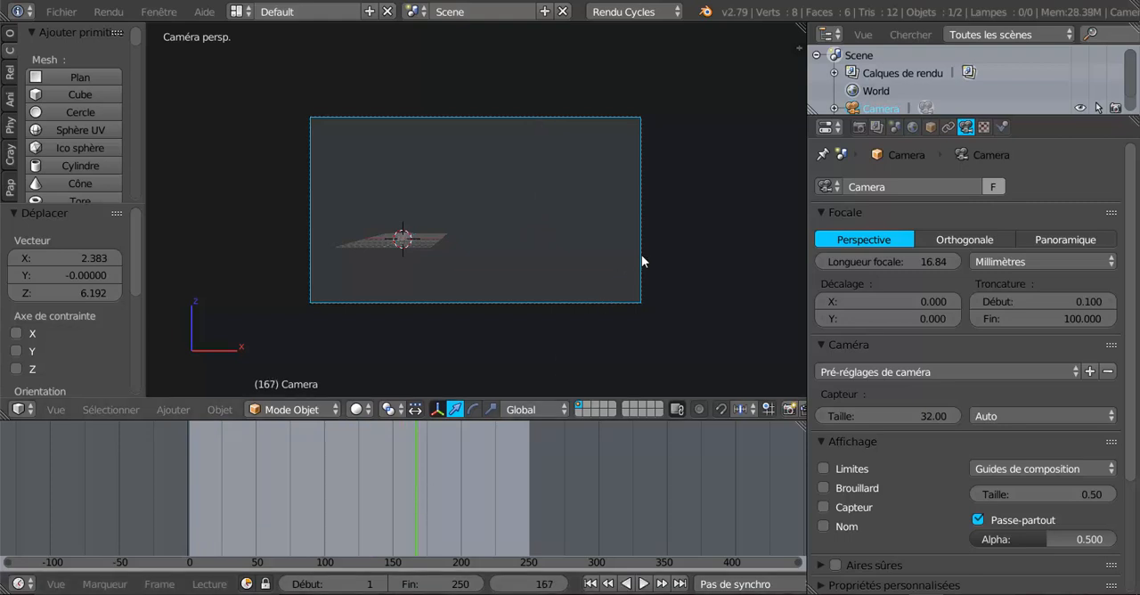
key(g)
click(739, 196)
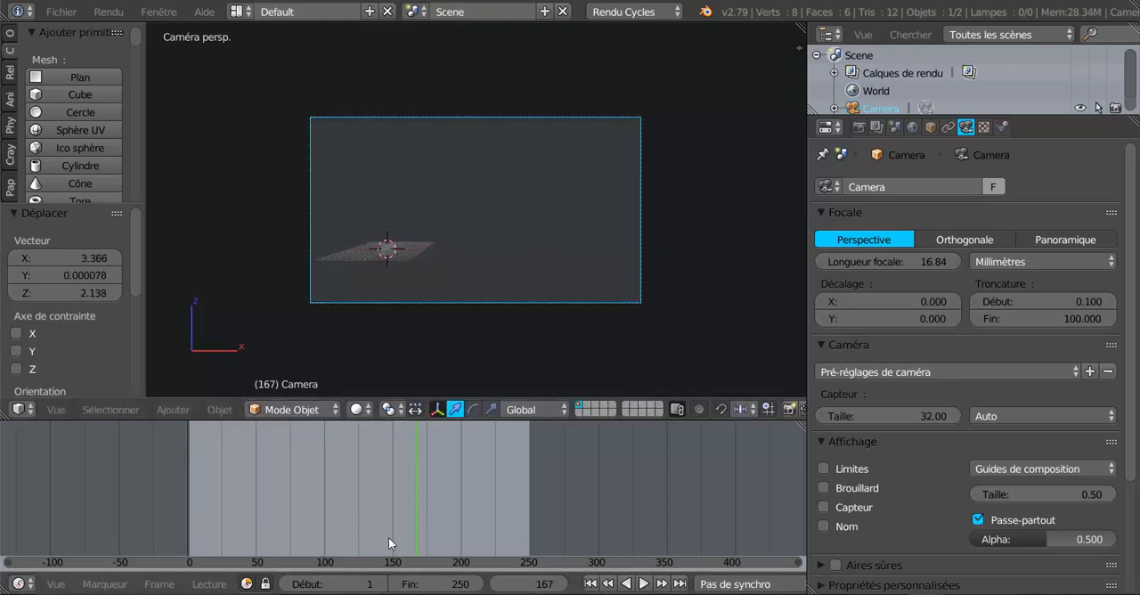
Play the animation through the enlarged camera view and scrub to frame 63 to check how the cube's motion is framed.
key(alt+a)
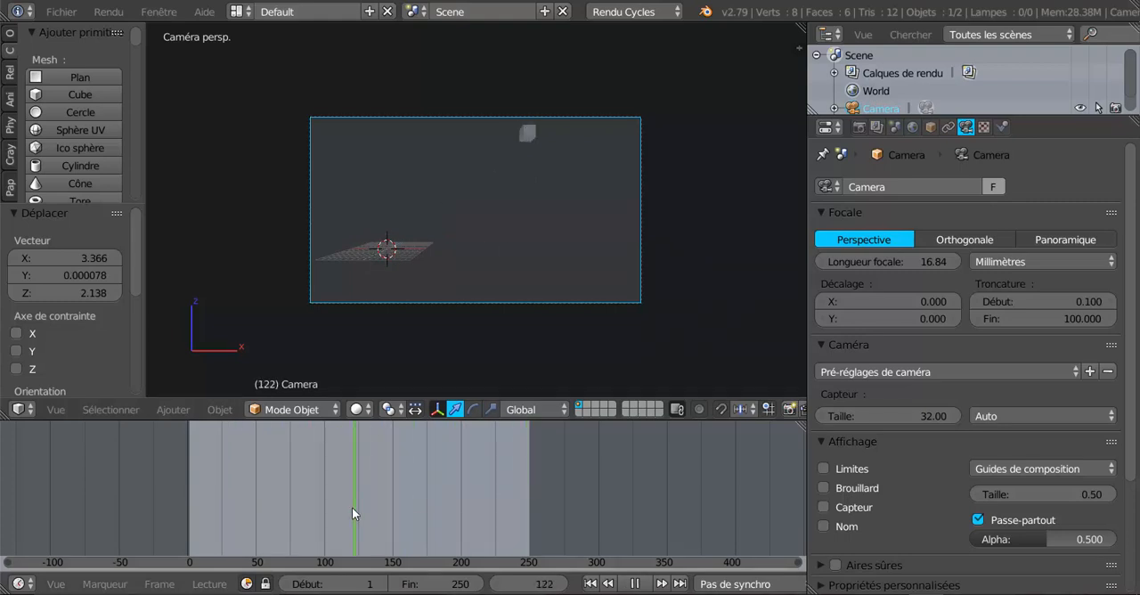
click(297, 511)
key(alt+a)
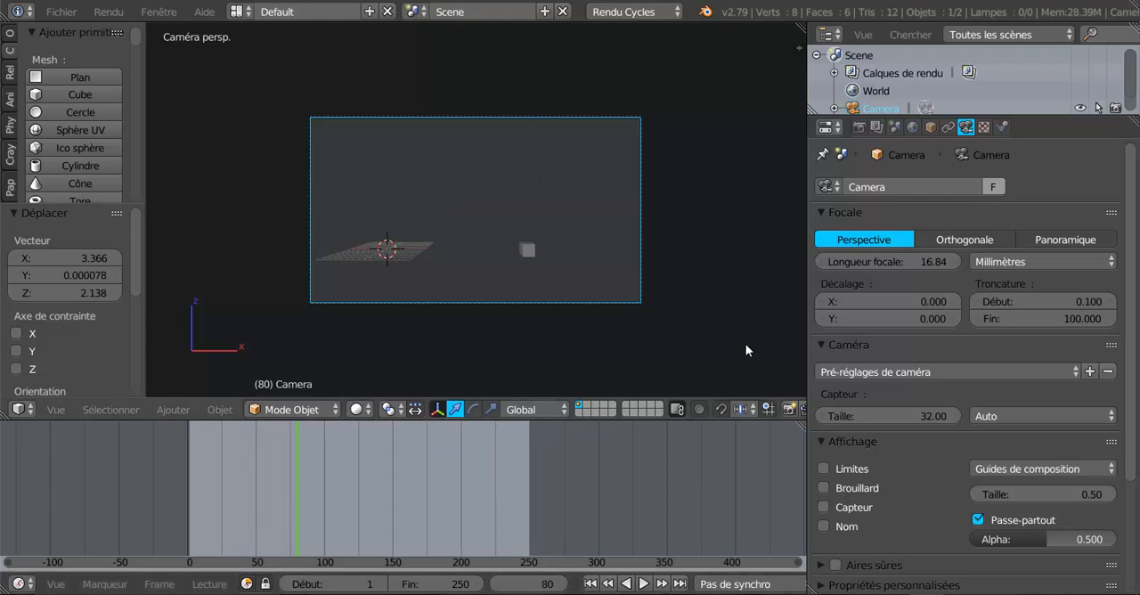
drag(807, 348, 890, 357)
scroll(827, 367, up, 1)
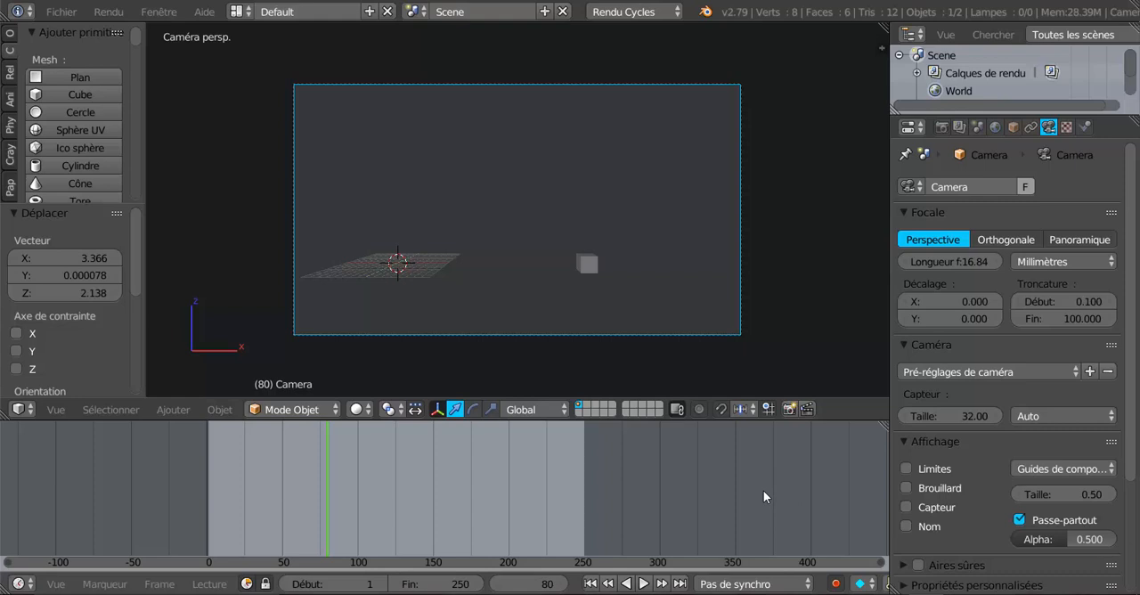
scroll(817, 326, up, 1)
scroll(817, 330, down, 1)
drag(334, 521, 302, 507)
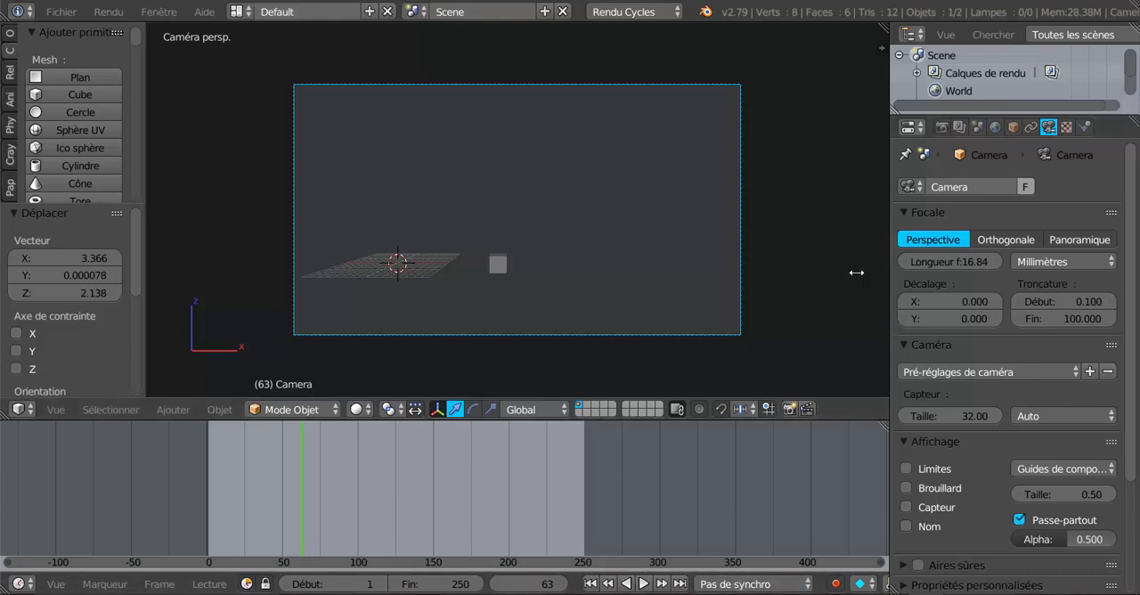
Widen the properties editor and browse the render output path to the Nouveau dossier folder on the Desktop.
drag(856, 273, 781, 269)
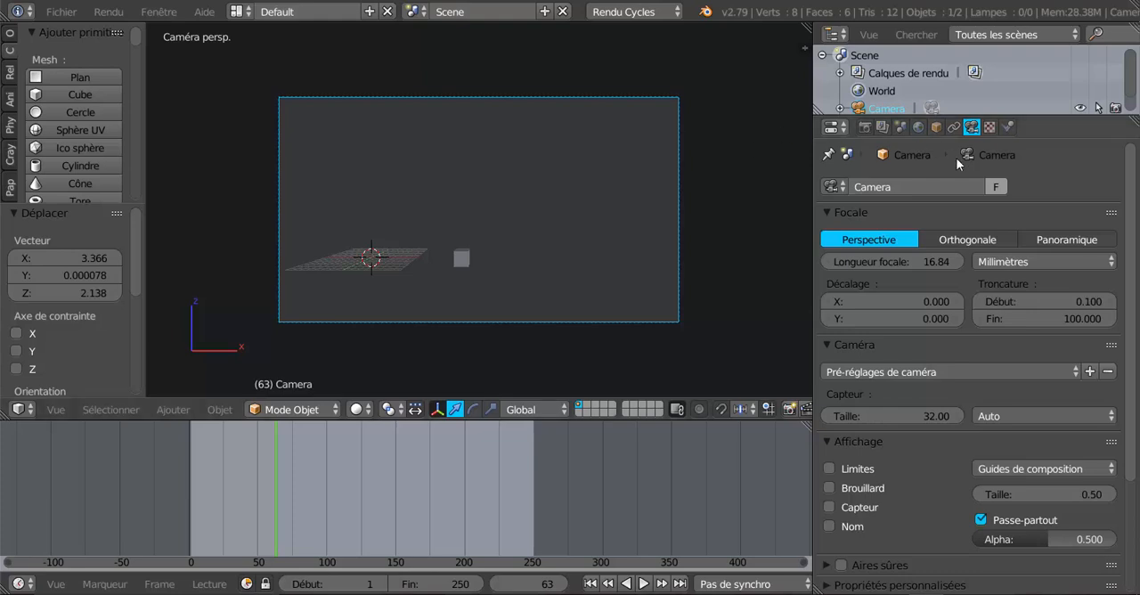
click(865, 128)
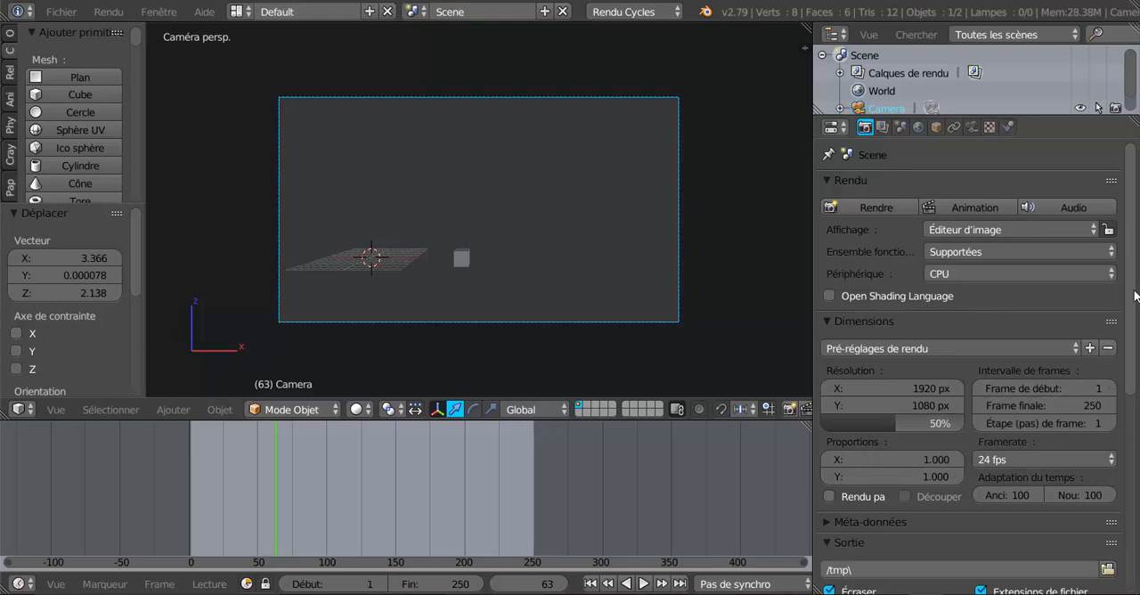
drag(1132, 294, 1134, 353)
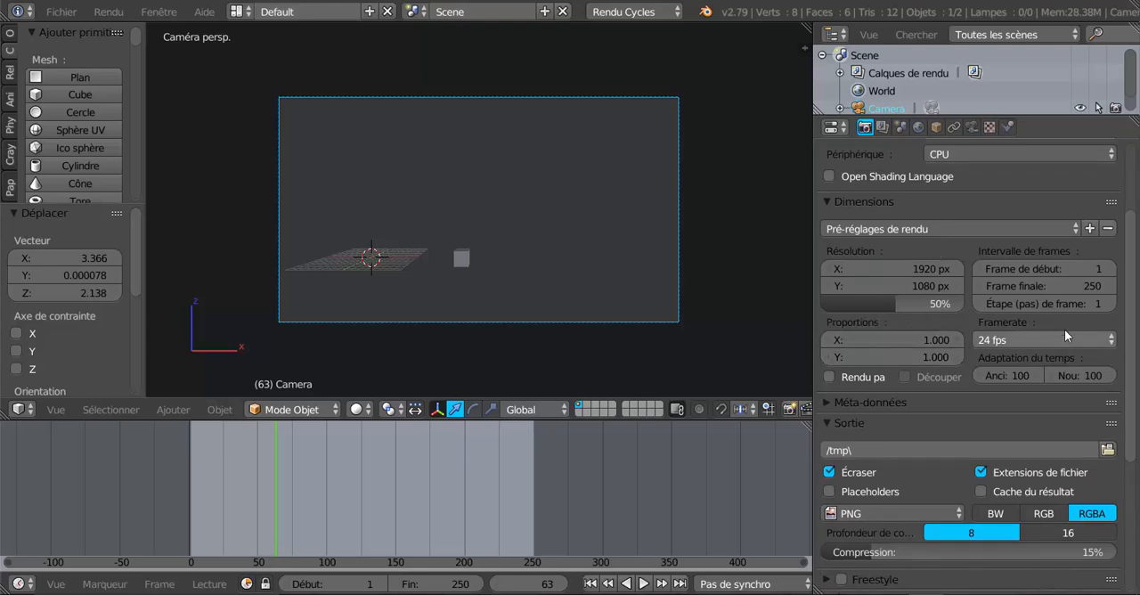
drag(1130, 319, 1137, 408)
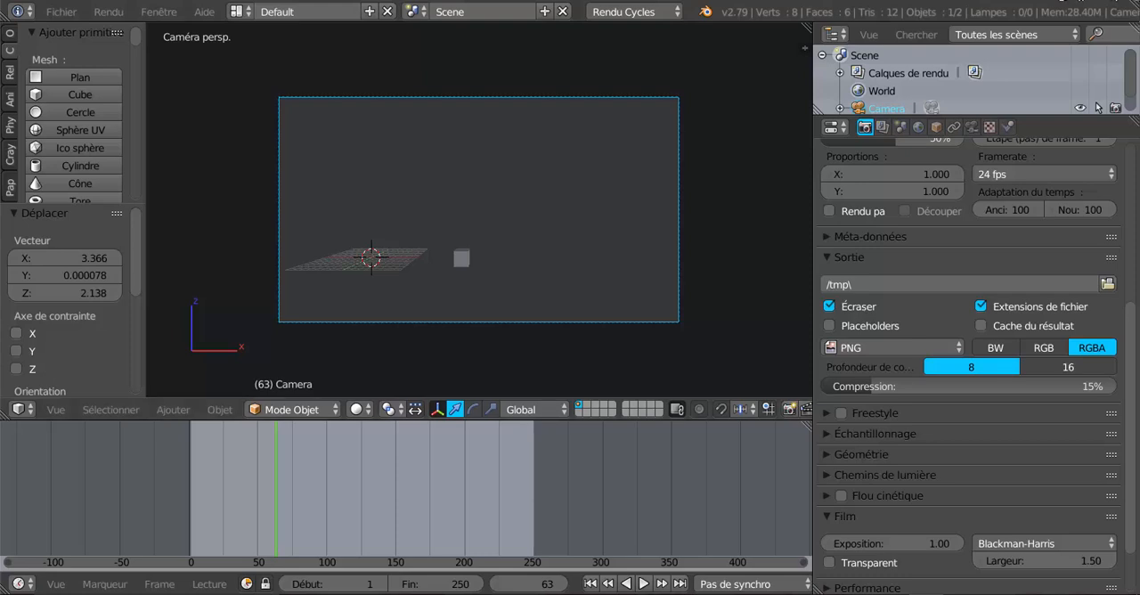
click(1108, 284)
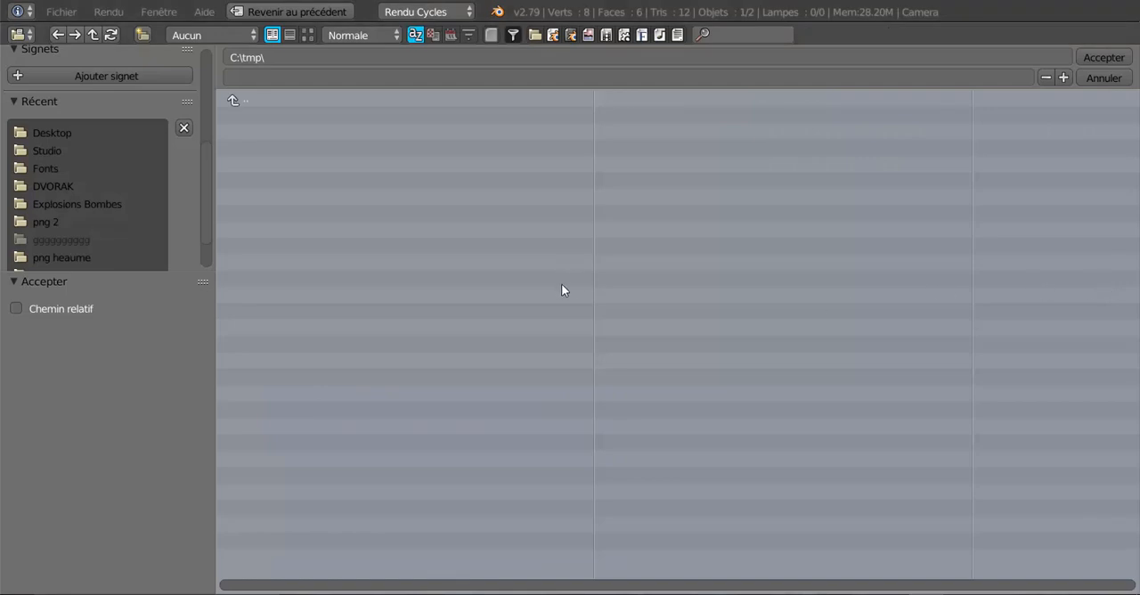
scroll(41, 151, up, 3)
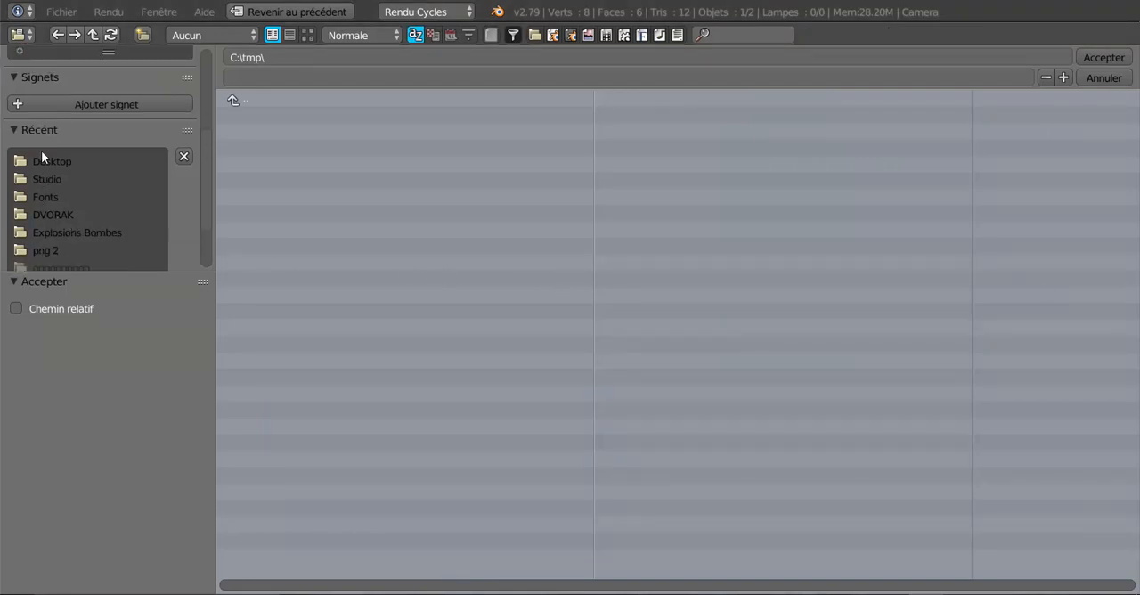
click(47, 95)
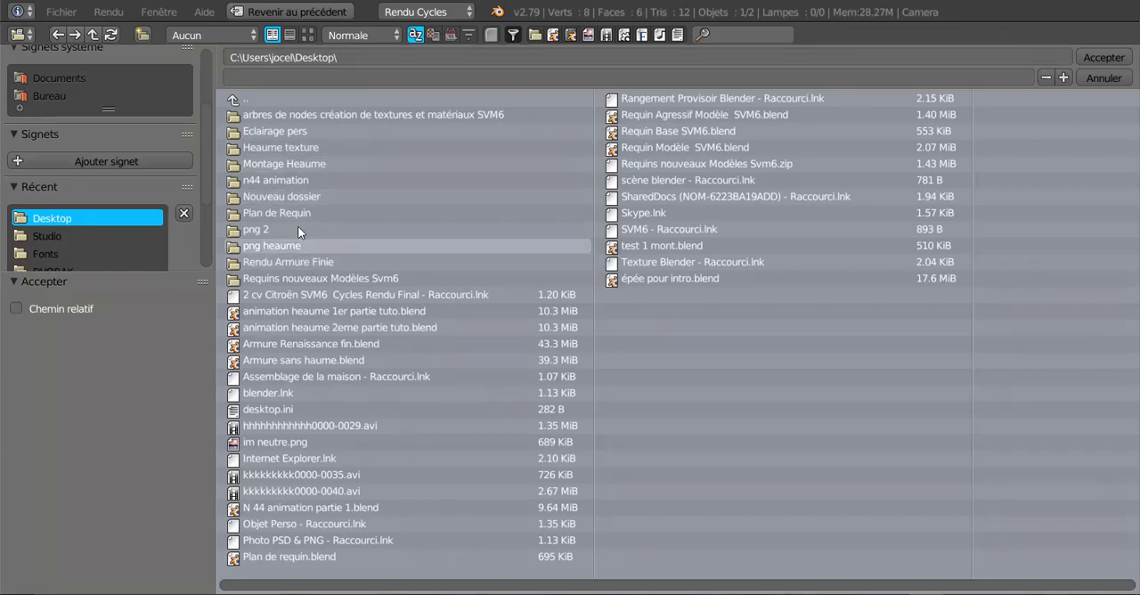
click(266, 198)
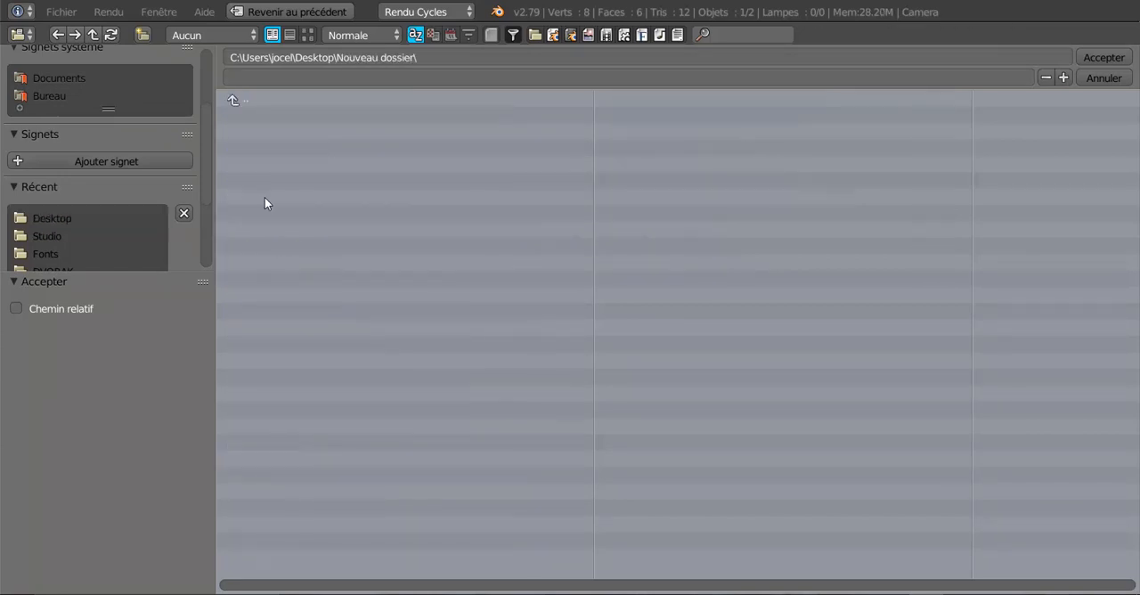
Name the render output "anim cube" and accept the output path.
click(238, 78)
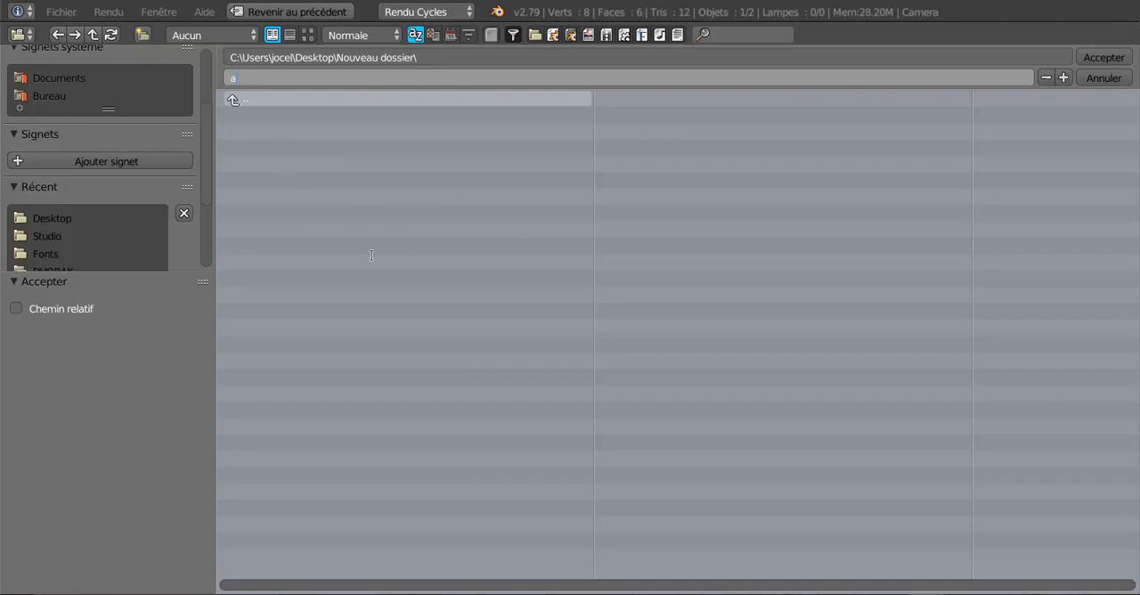
text(m)
key(BackSpace)
text(nim cube)
click(1101, 56)
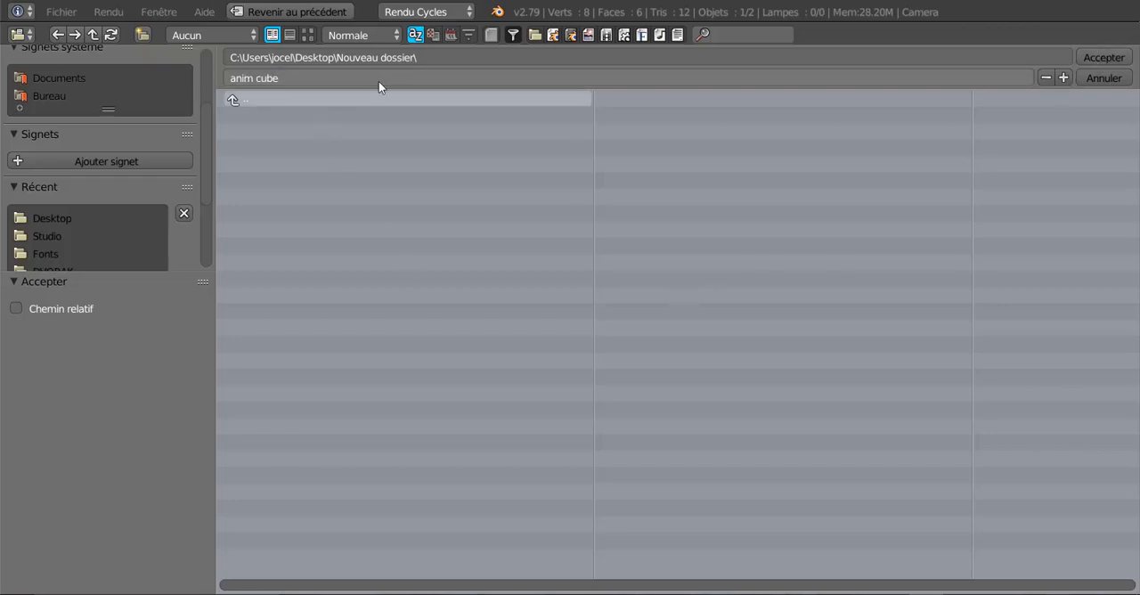
click(1104, 57)
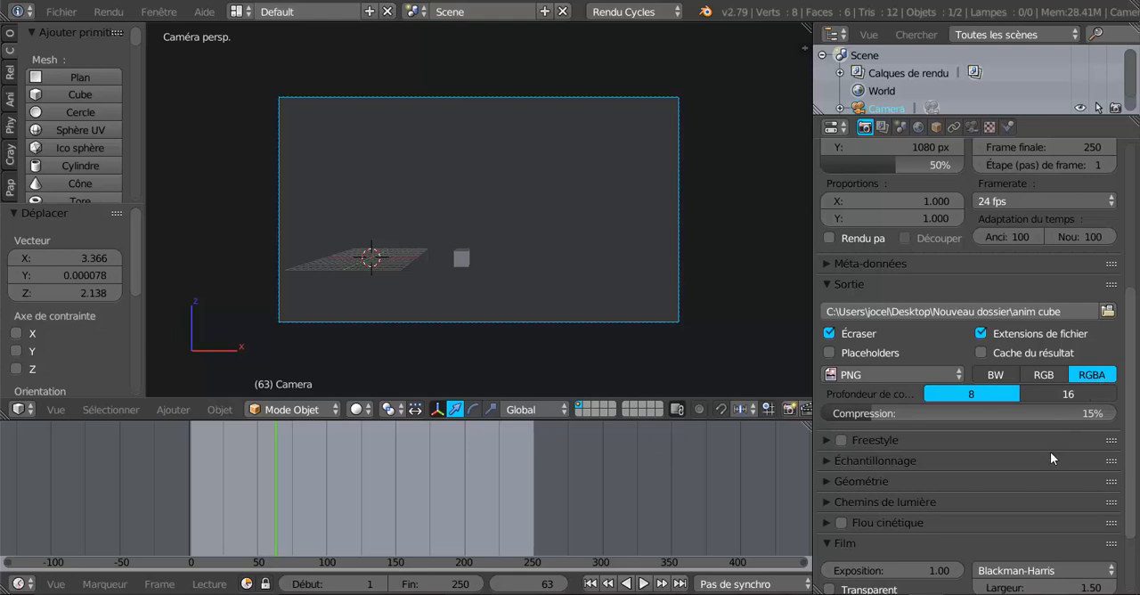
Choose PNG as the output file format and render the animation, fitting the whole image in the render view.
click(869, 375)
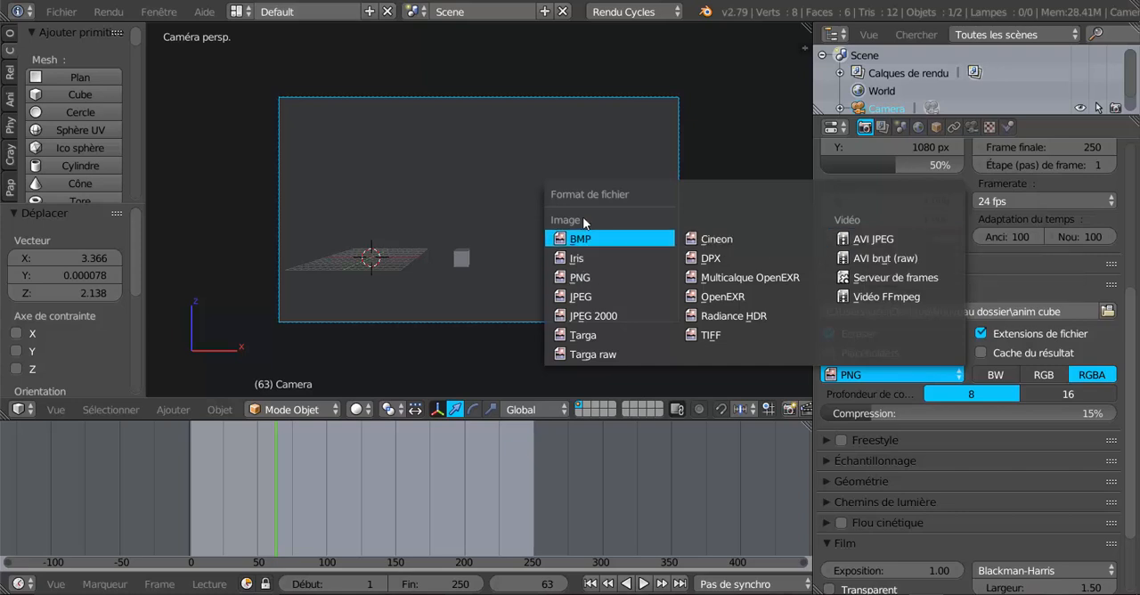
click(579, 279)
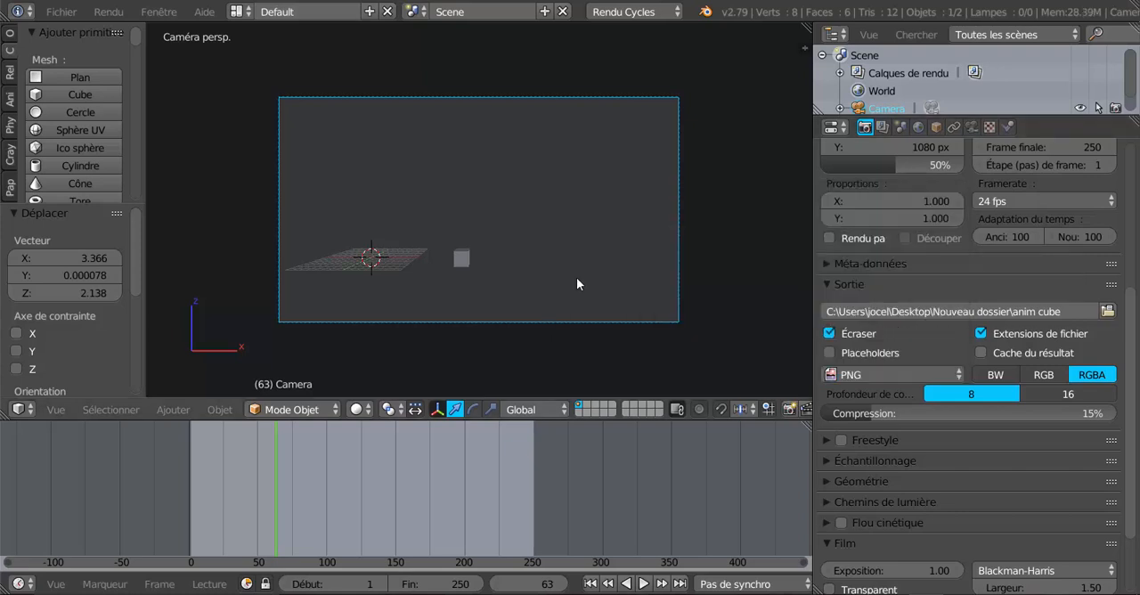
scroll(1078, 482, down, 4)
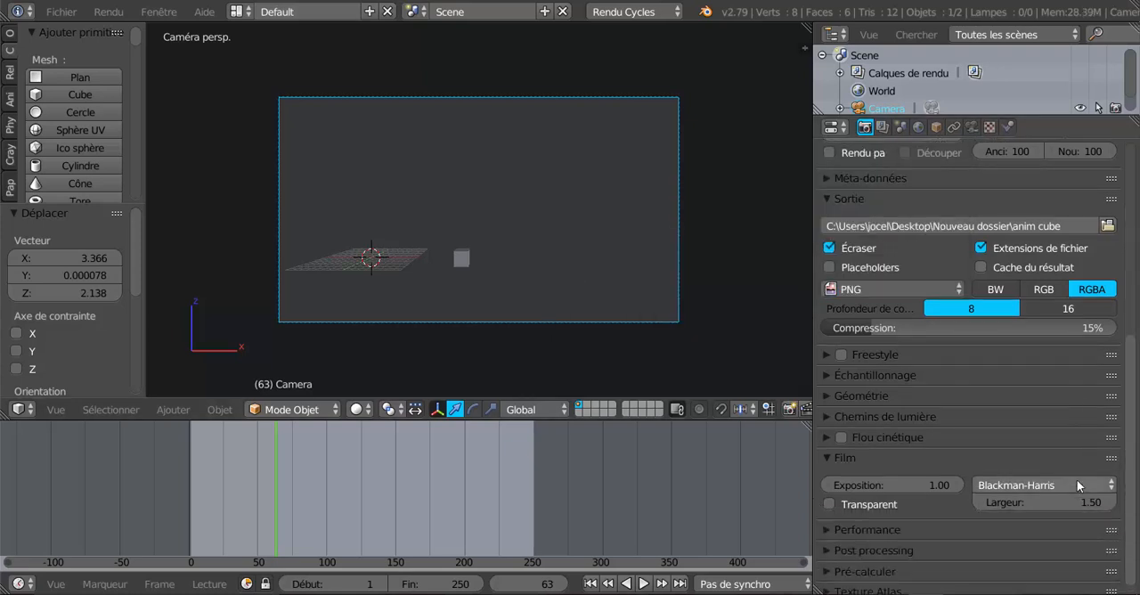
scroll(1043, 473, up, 12)
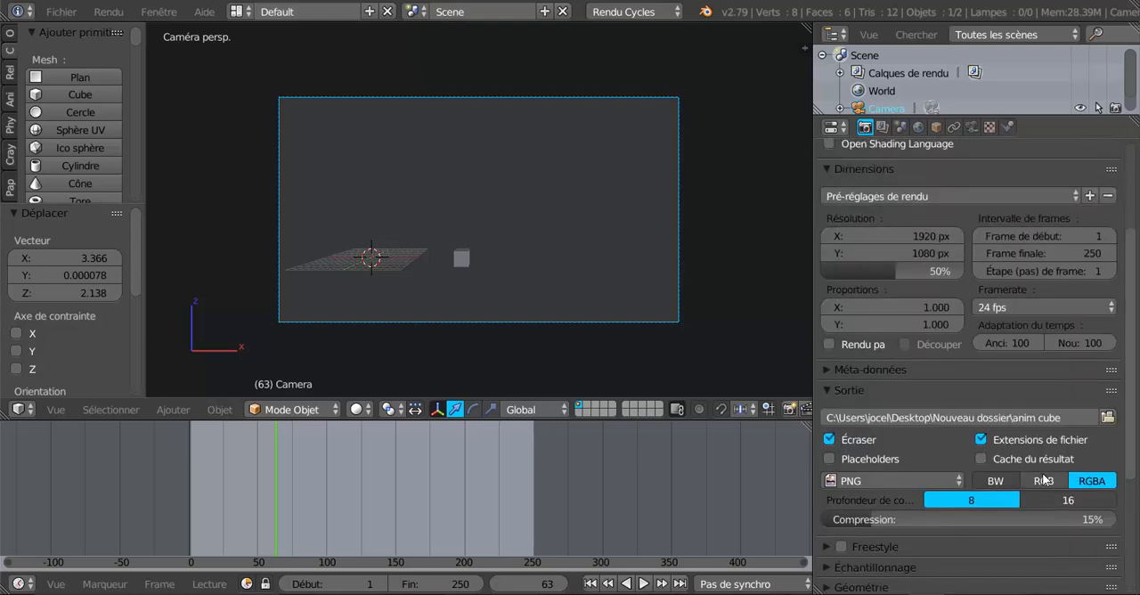
scroll(973, 476, down, 1)
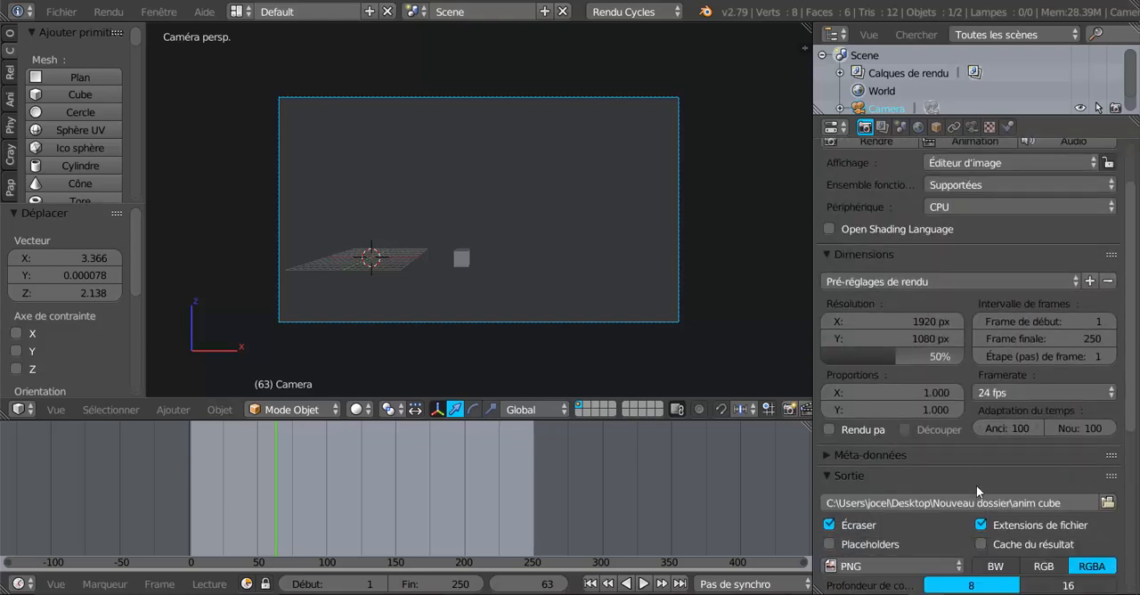
scroll(963, 261, up, 3)
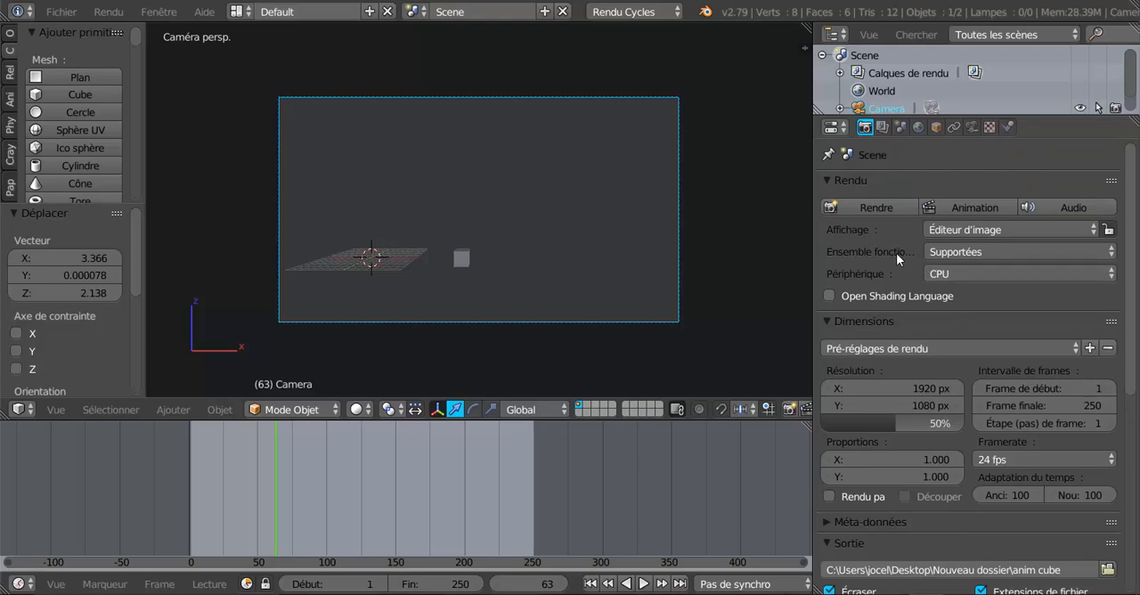
click(975, 206)
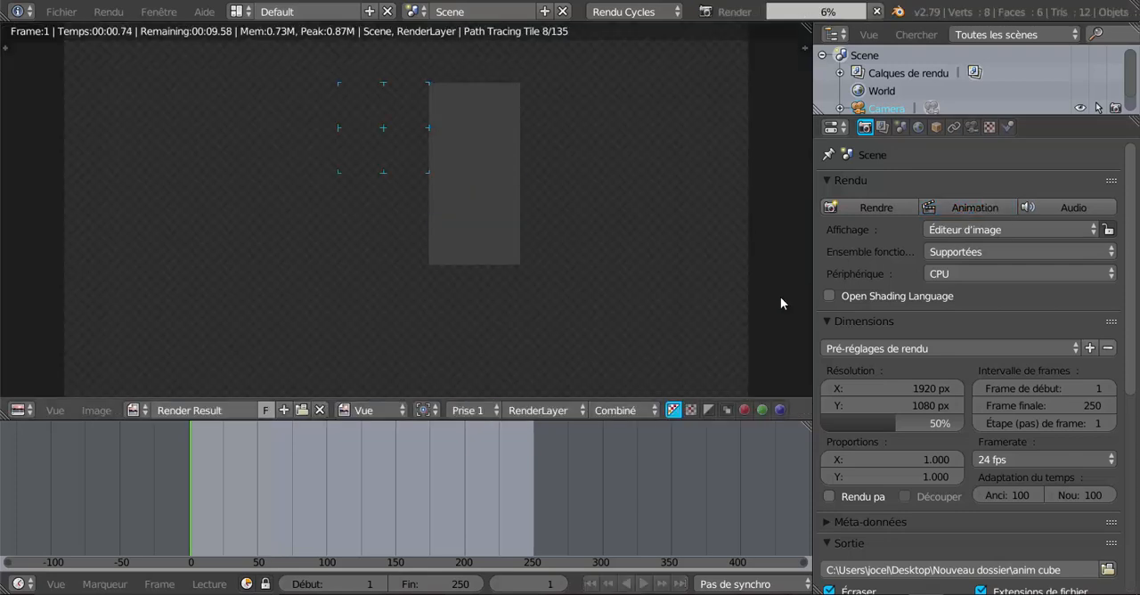
scroll(780, 303, down, 2)
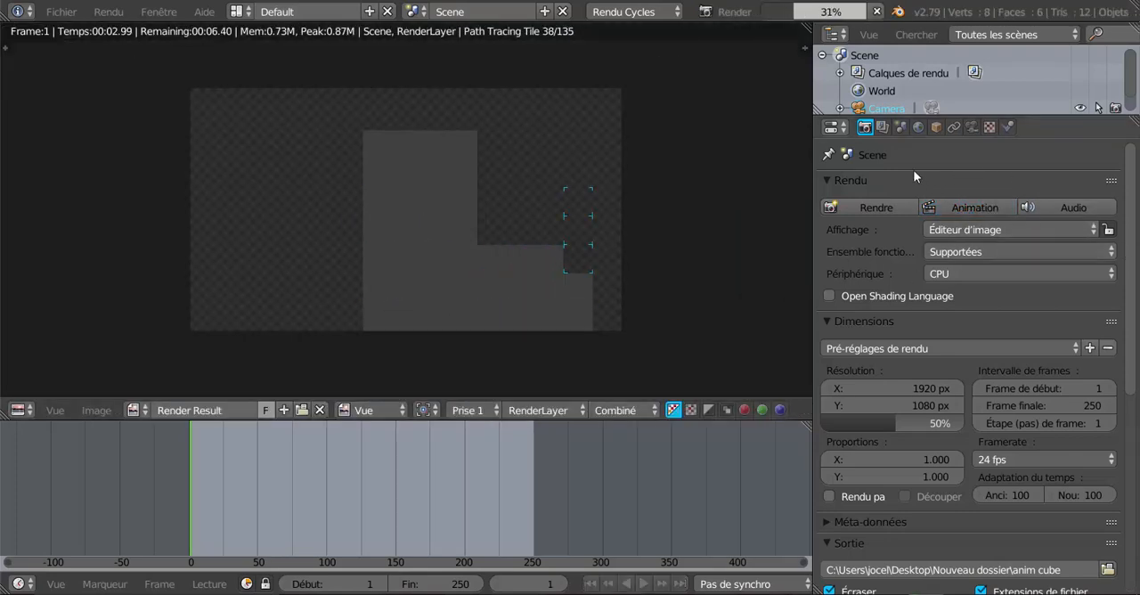
Examine the render settings and the render layer's denoising (Débruitage) options while the animation renders.
scroll(960, 343, down, 10)
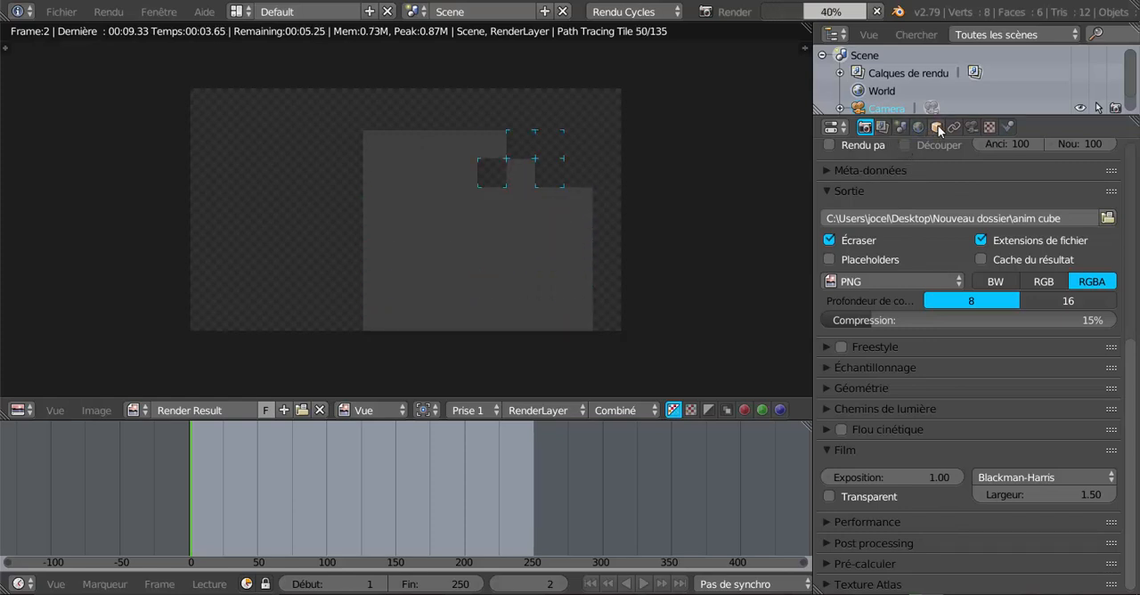
click(883, 128)
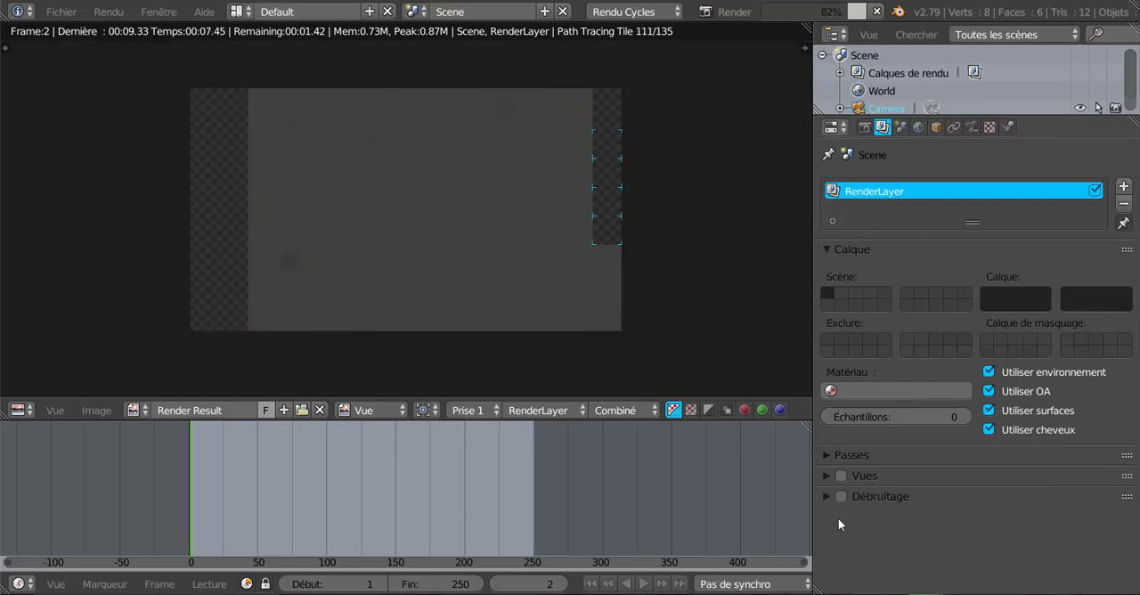
click(826, 496)
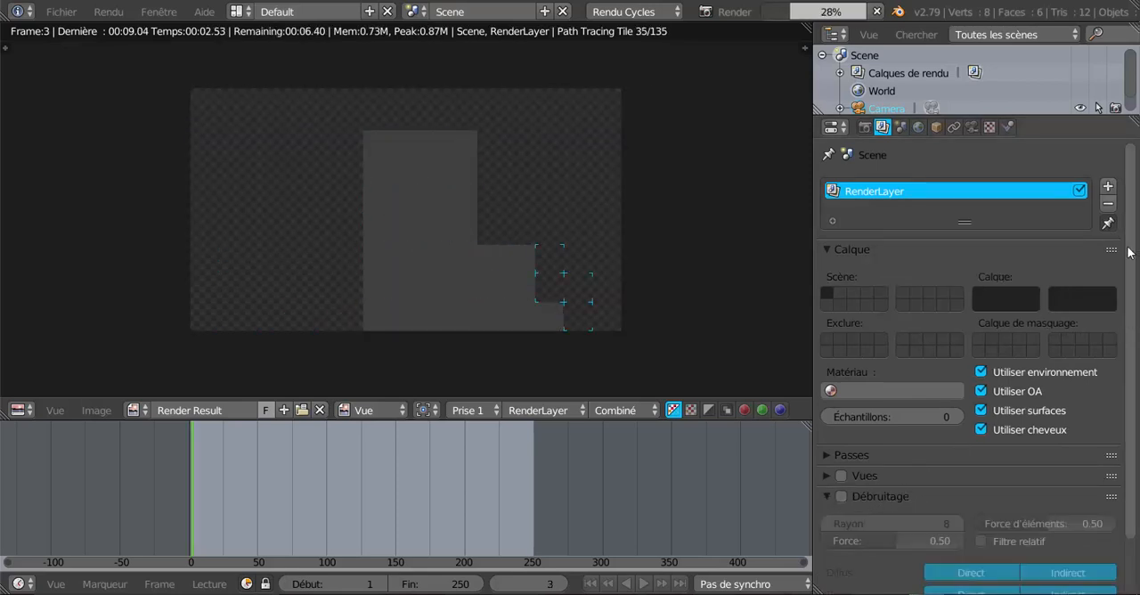
click(865, 129)
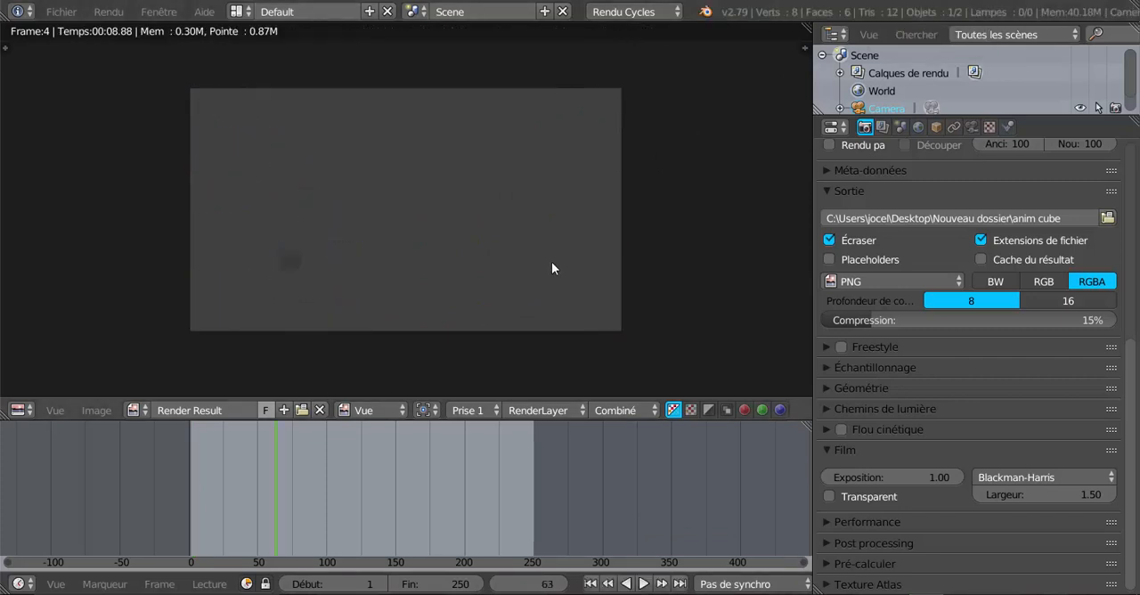
Return to frame 0, enable nodes for the World surface and set its colour to Texture d'environnement.
drag(245, 496, 148, 496)
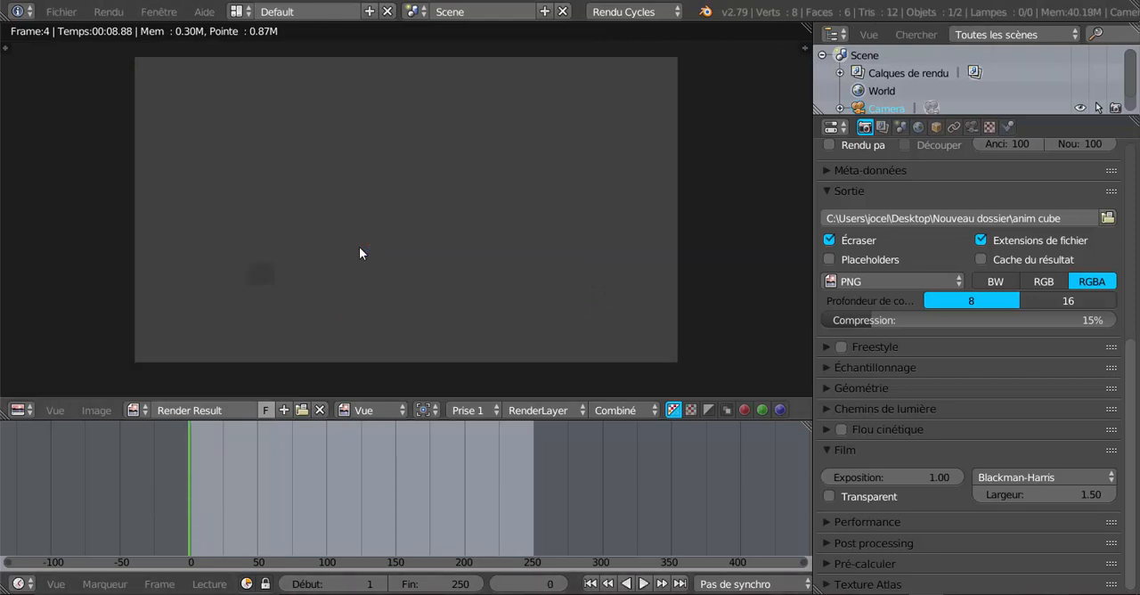
click(918, 129)
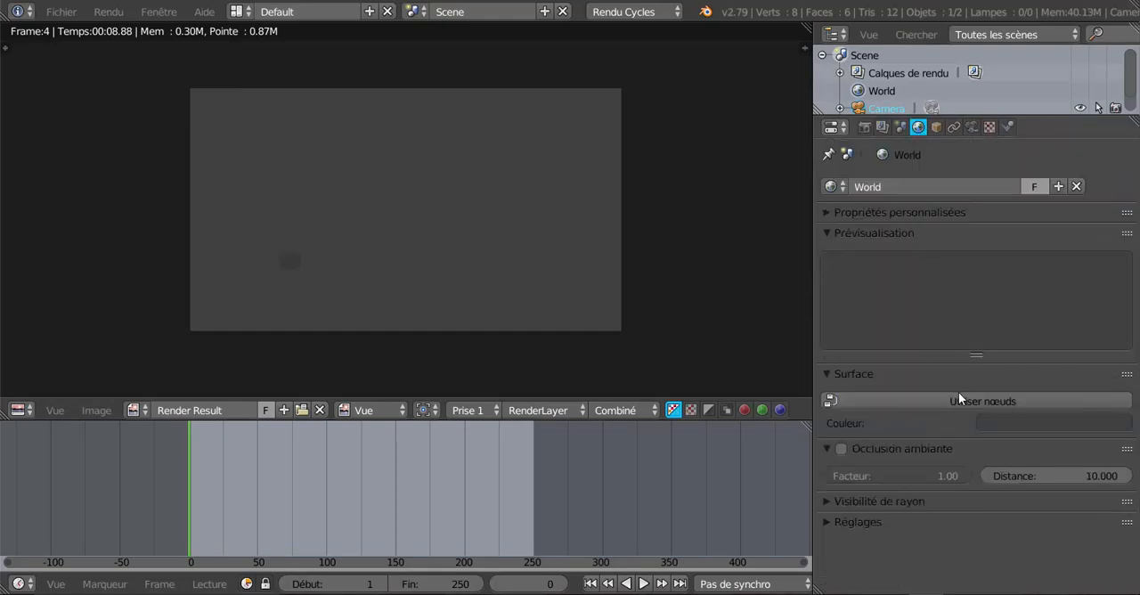
click(1018, 402)
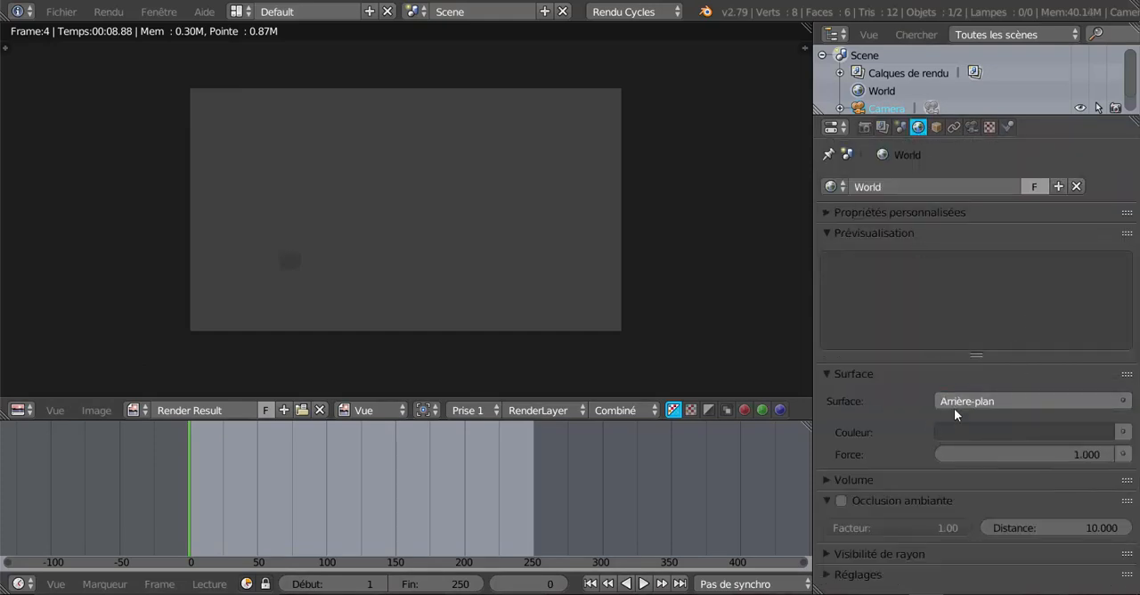
click(1124, 432)
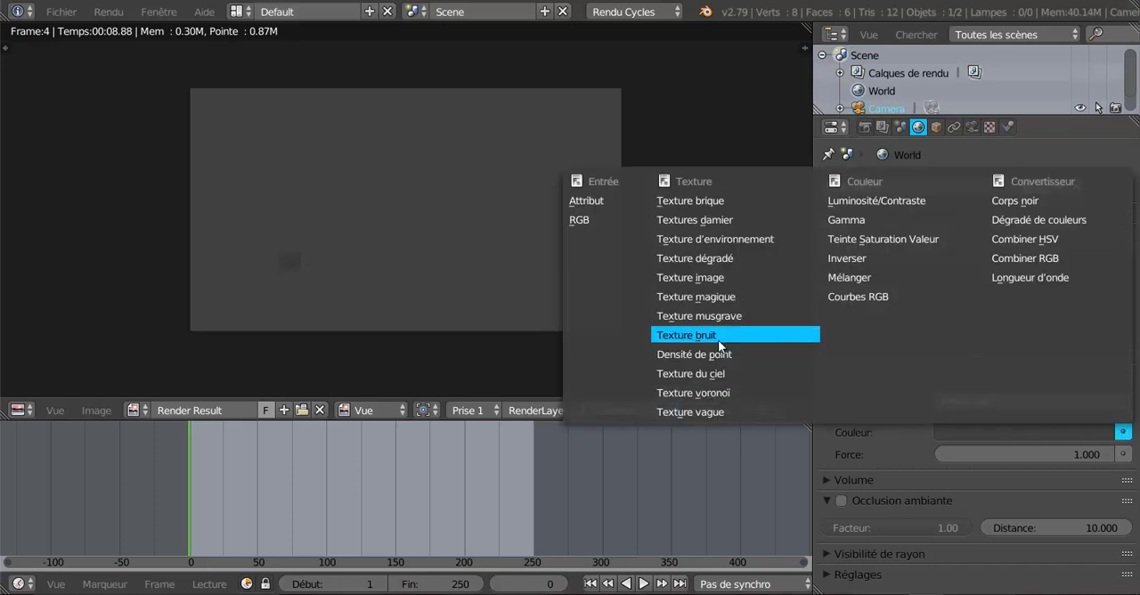
click(700, 239)
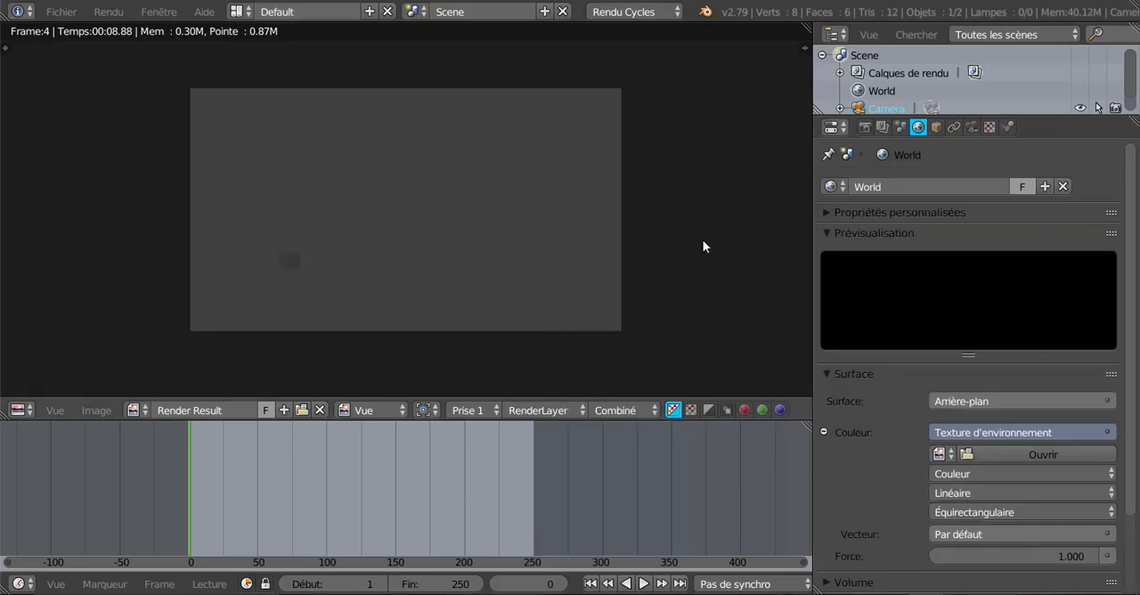
Load studio017.hdr from the HDRI Studio folder as the World's environment texture image.
click(1029, 453)
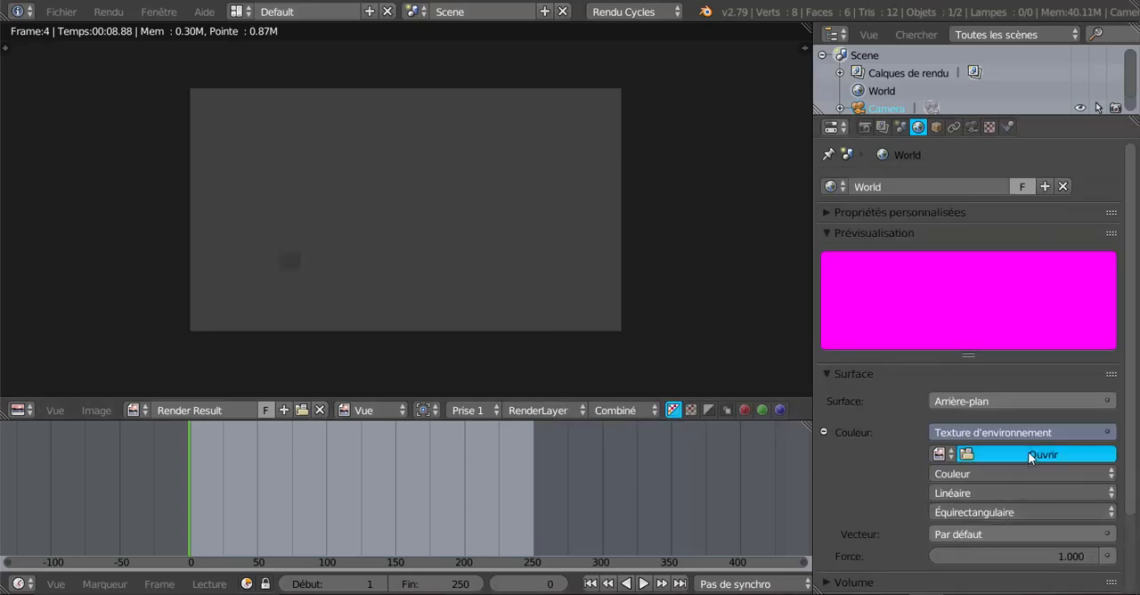
click(47, 255)
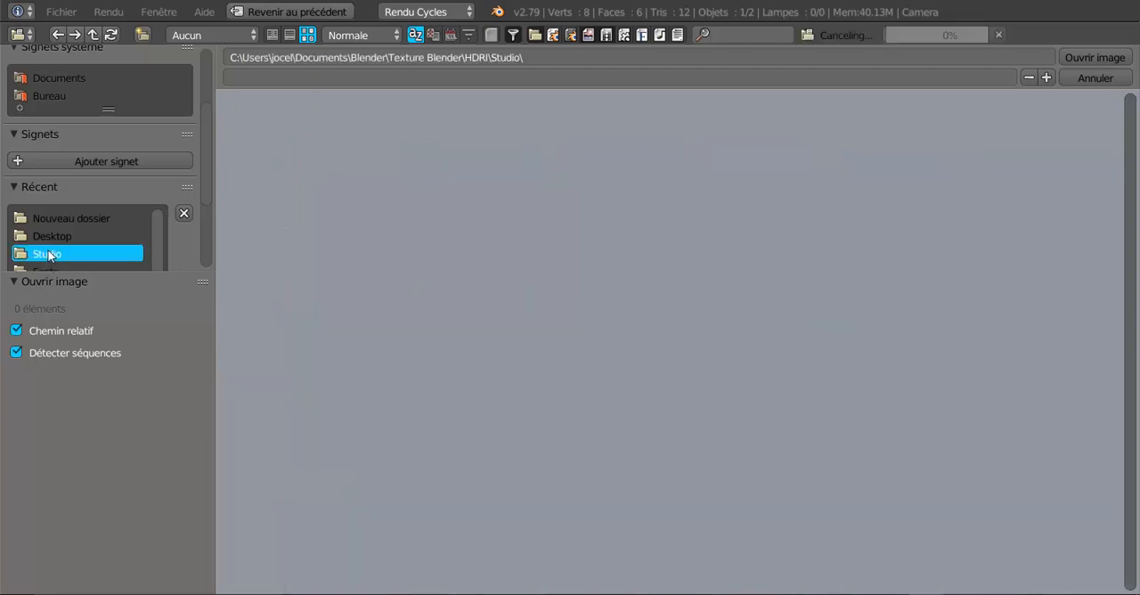
scroll(1055, 383, down, 2)
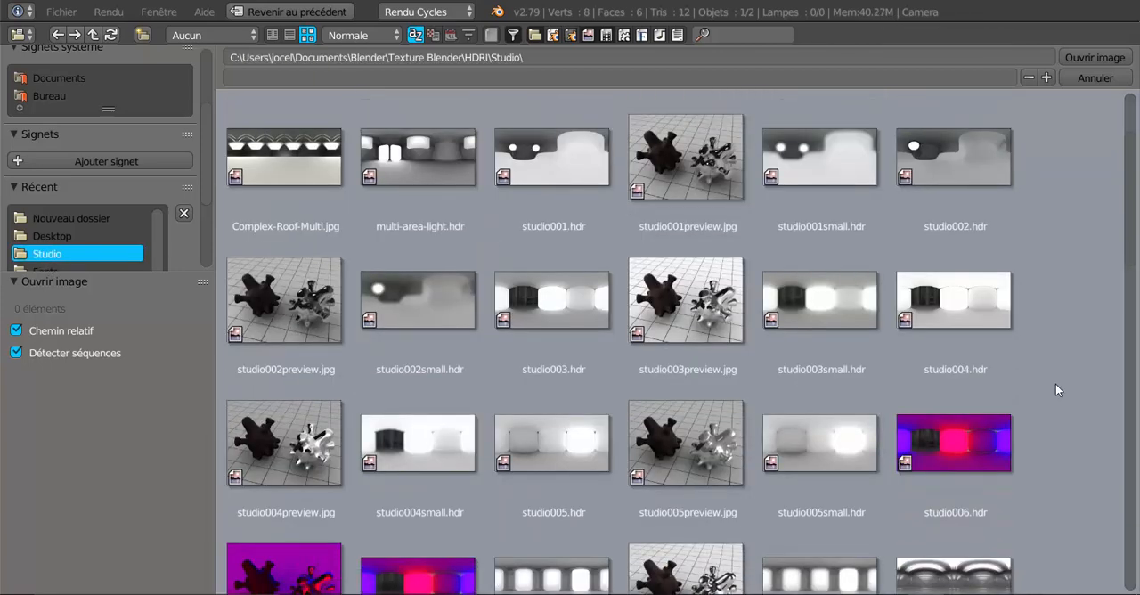
scroll(1055, 384, up, 5)
scroll(1056, 385, down, 4)
scroll(1056, 388, down, 5)
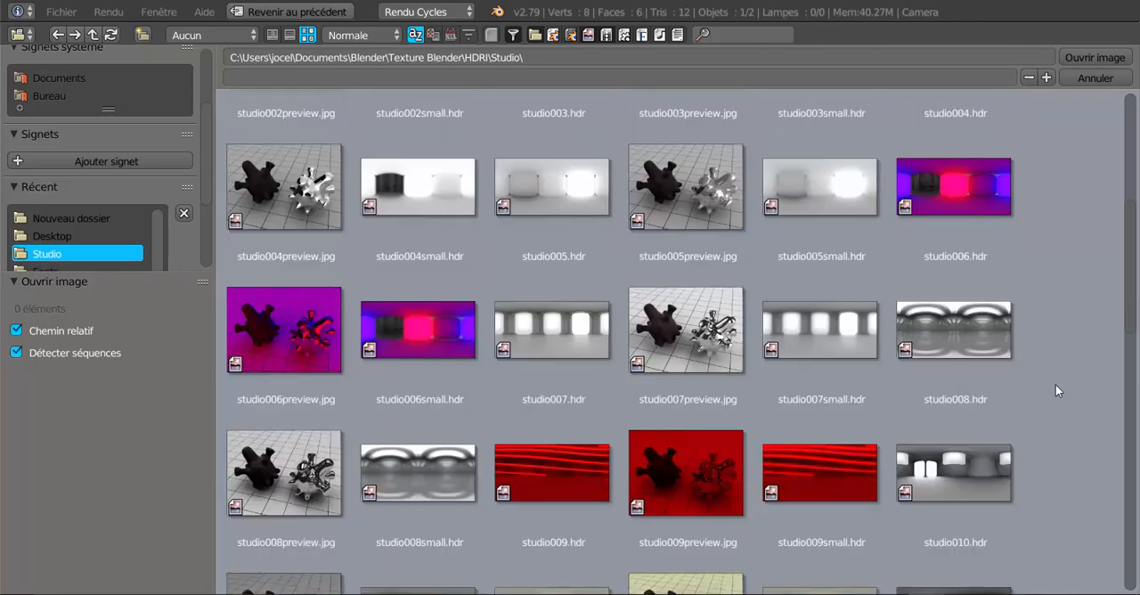
scroll(1056, 390, down, 9)
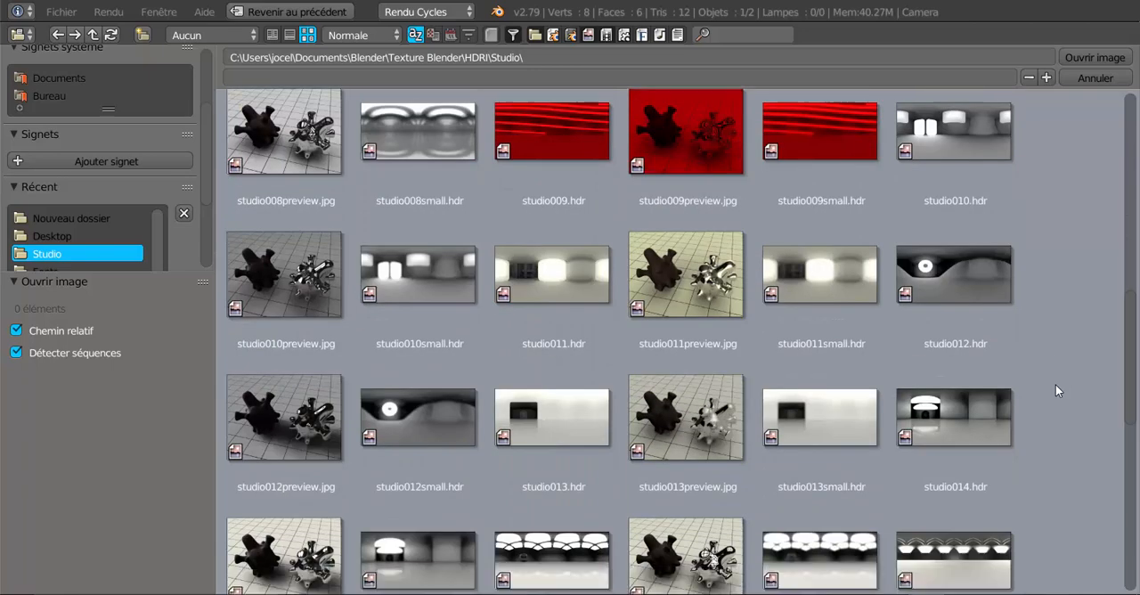
scroll(1056, 390, down, 4)
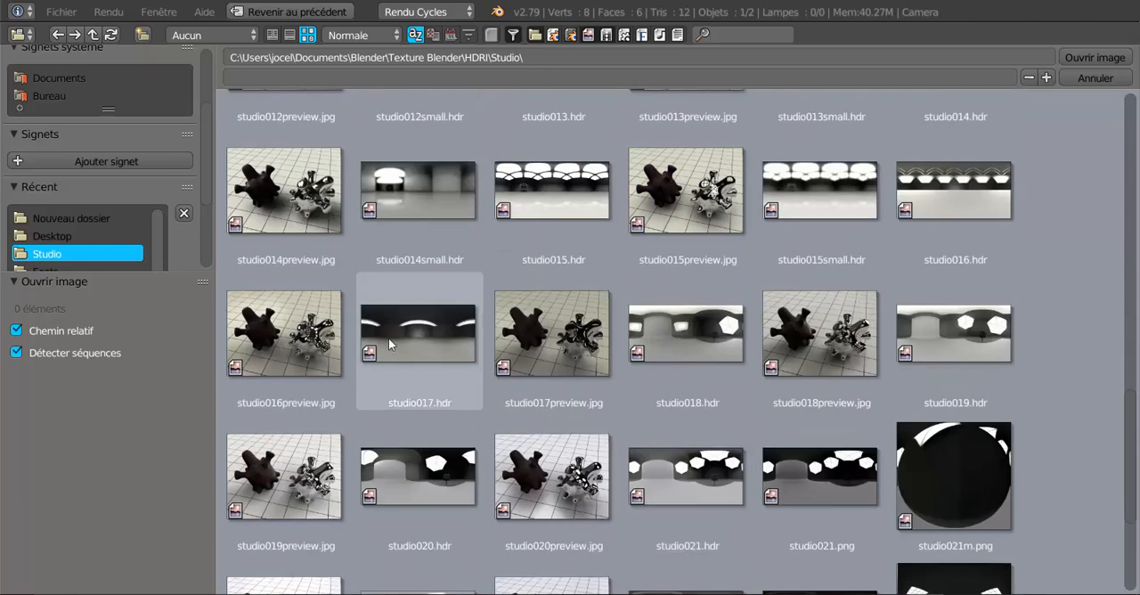
click(428, 310)
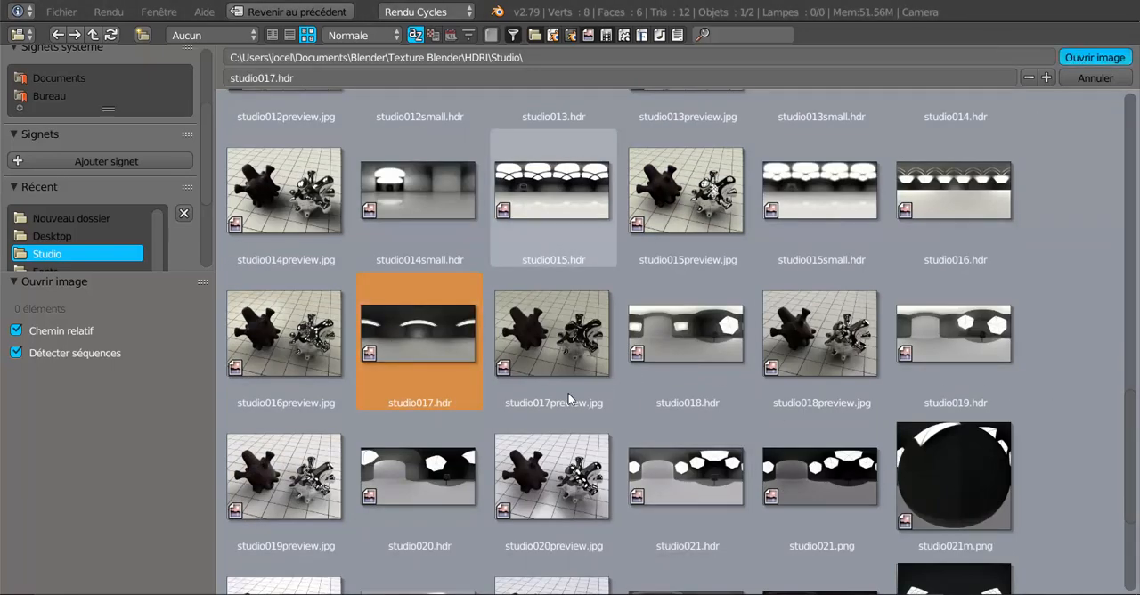
click(1095, 57)
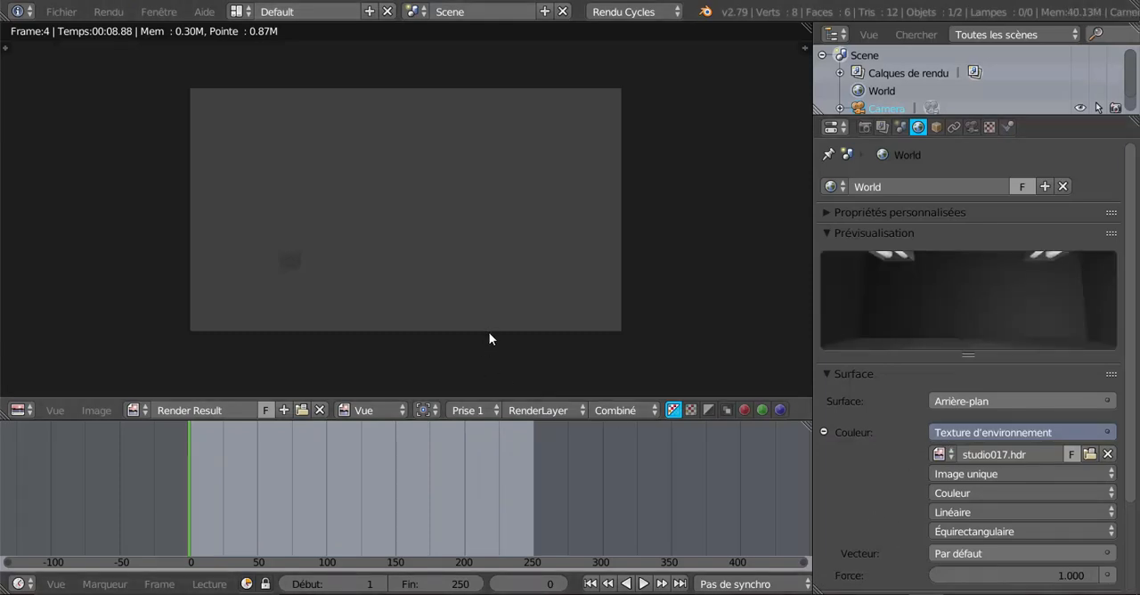
Return from the render result to the 3D camera view and set its viewport shading to rendered.
key(Escape)
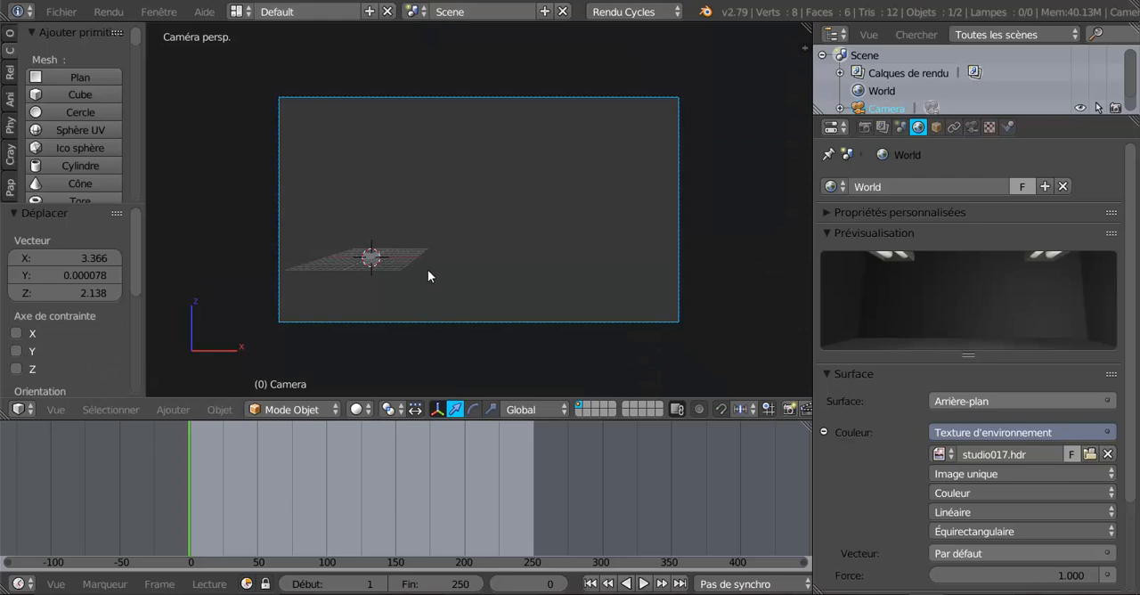
scroll(418, 278, up, 1)
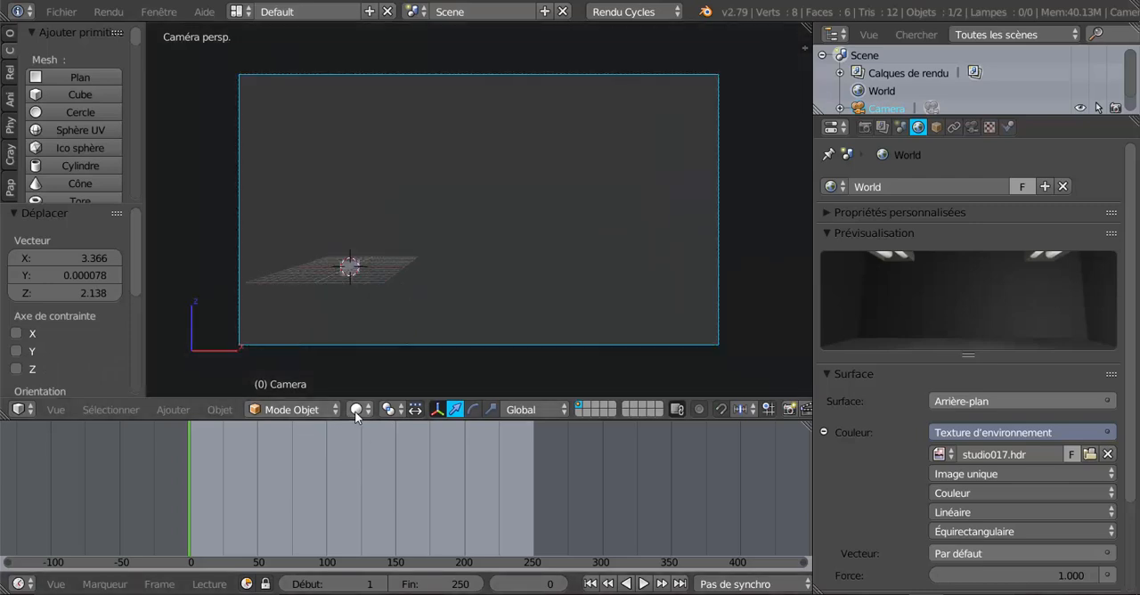
click(355, 410)
click(381, 295)
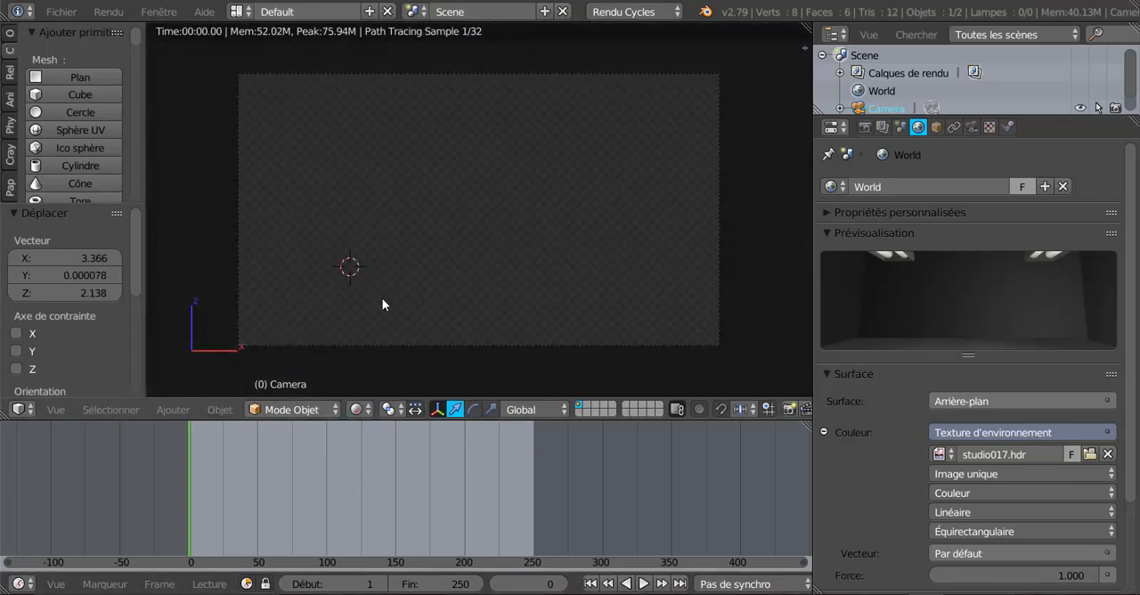
scroll(361, 308, up, 3)
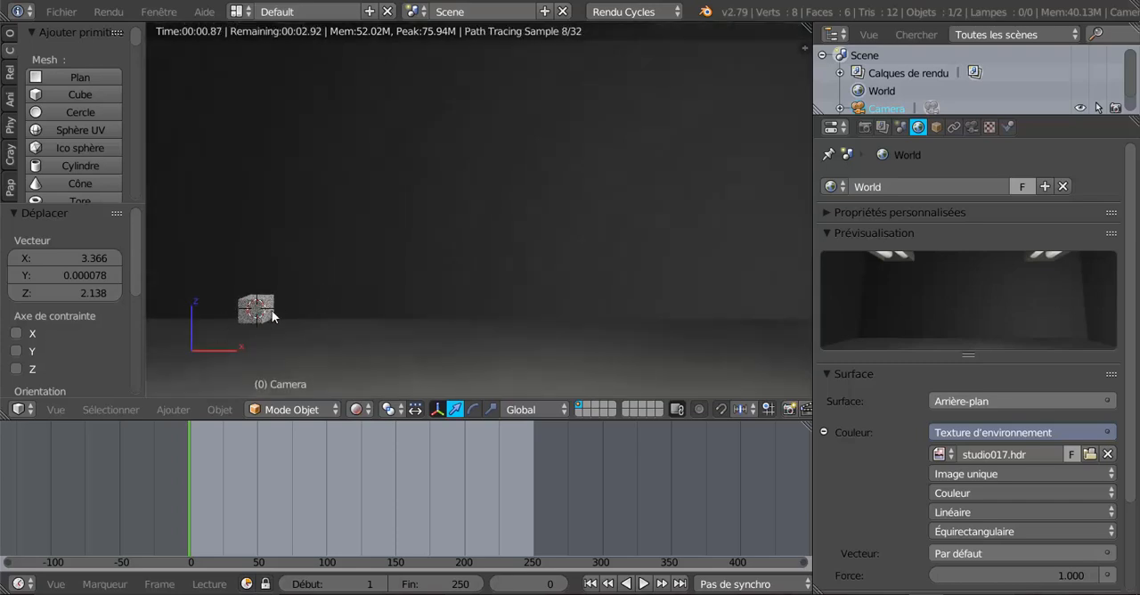
scroll(533, 312, down, 4)
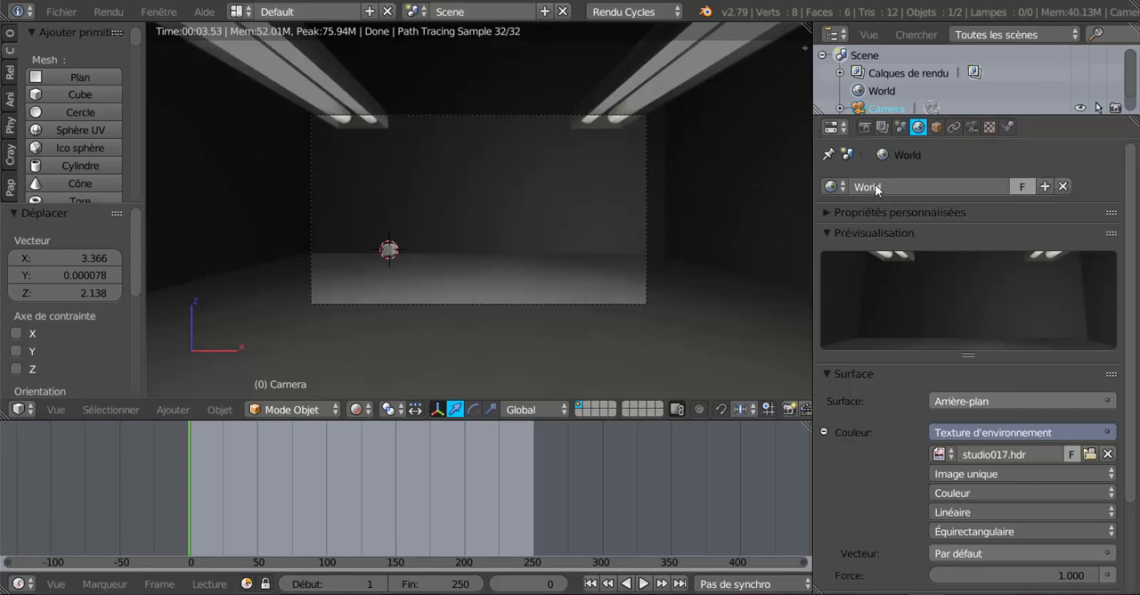
Make the film background transparent in the render settings.
click(863, 129)
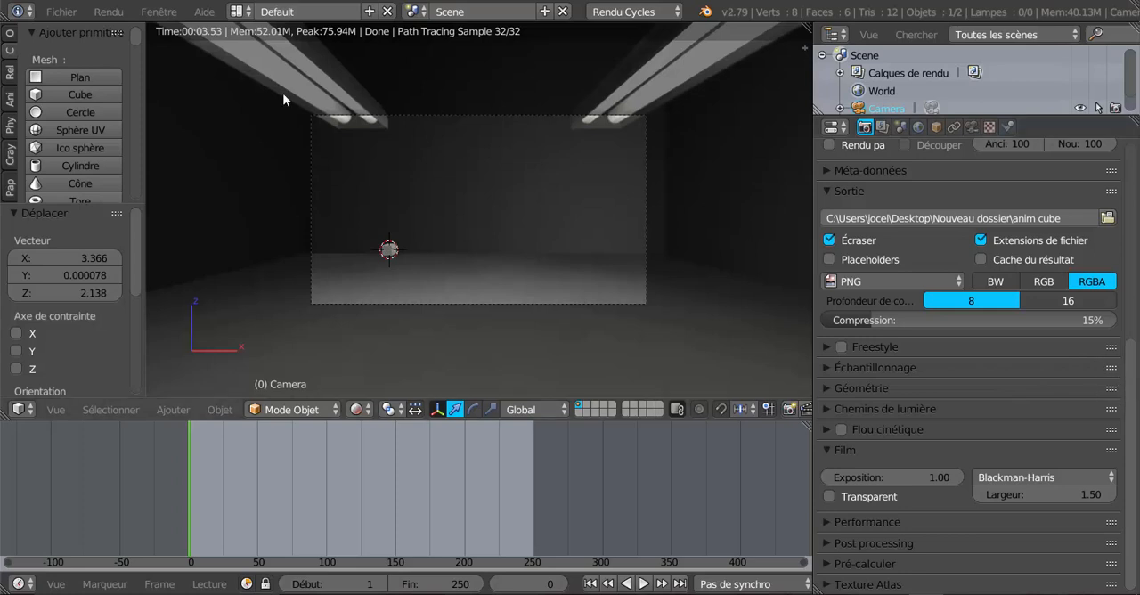
scroll(840, 259, up, 1)
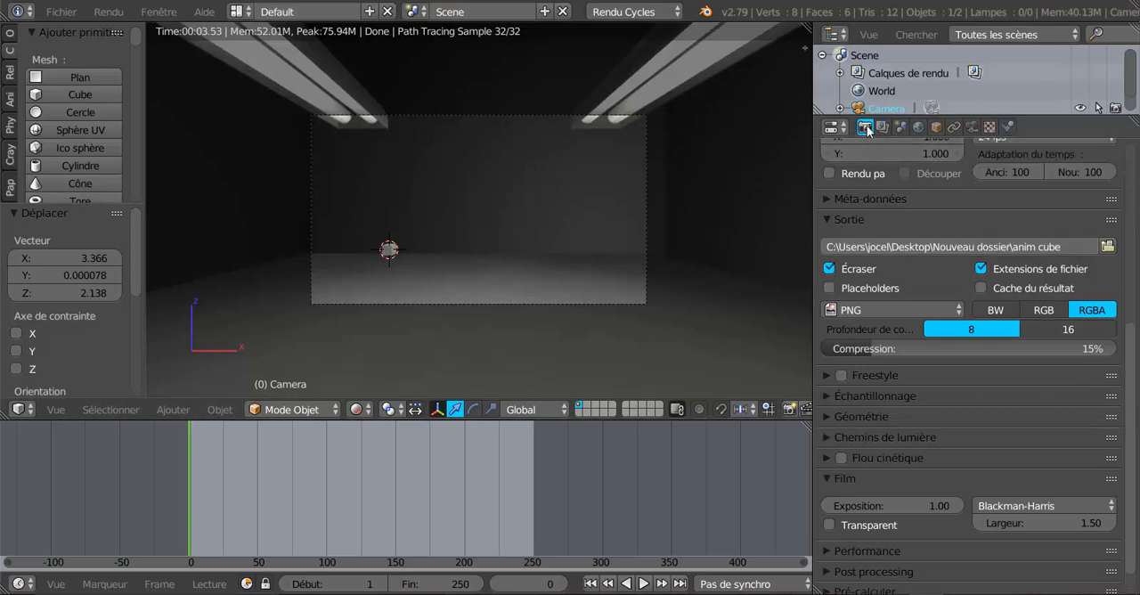
scroll(827, 253, down, 1)
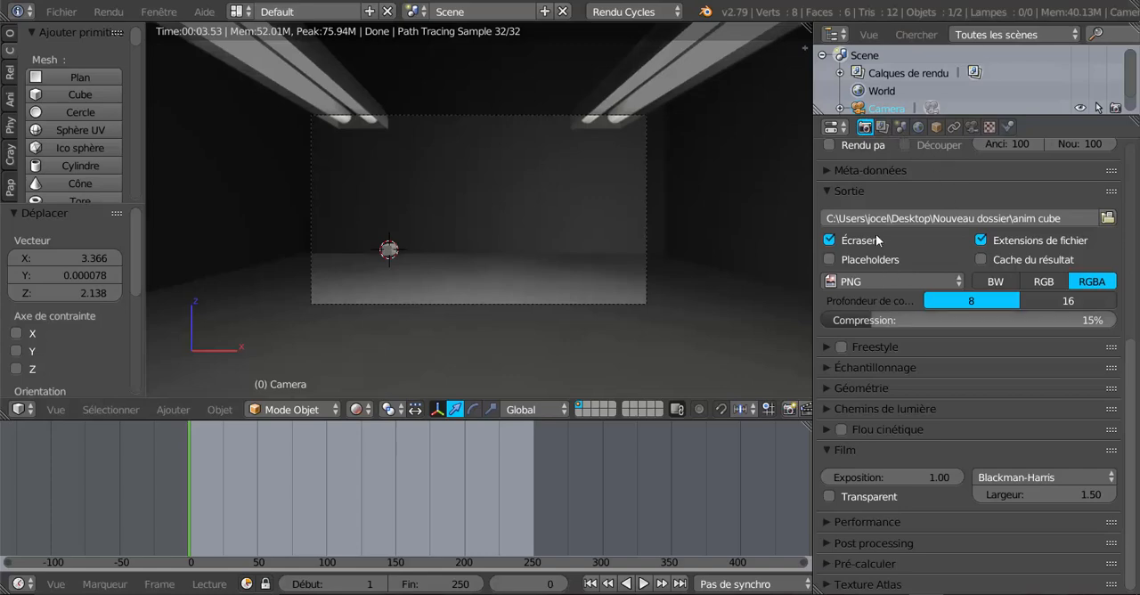
scroll(1123, 267, up, 10)
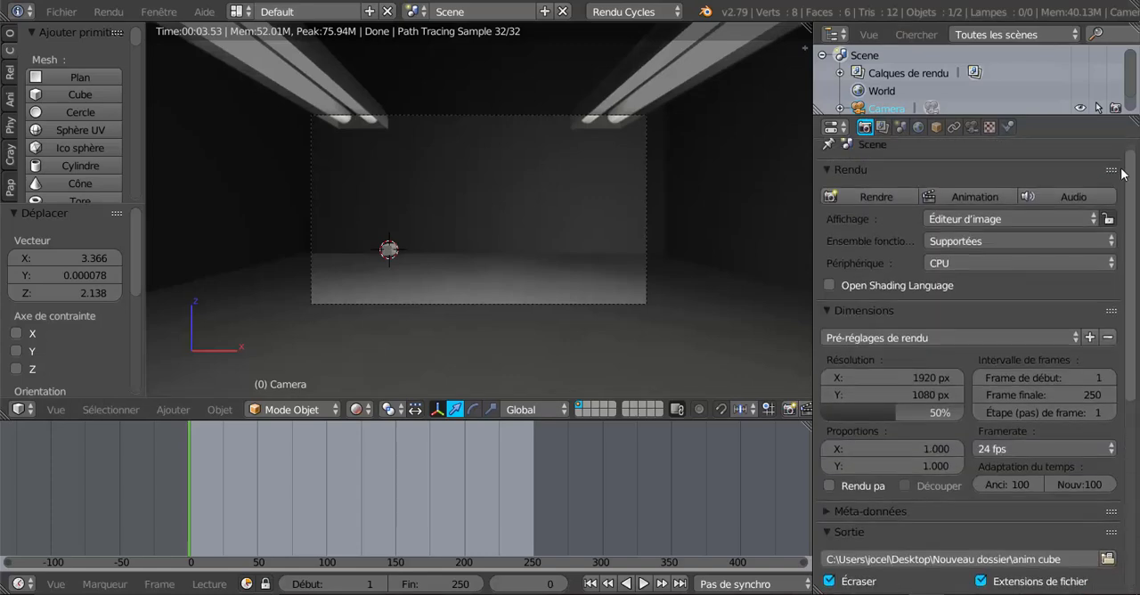
drag(1124, 199, 1139, 477)
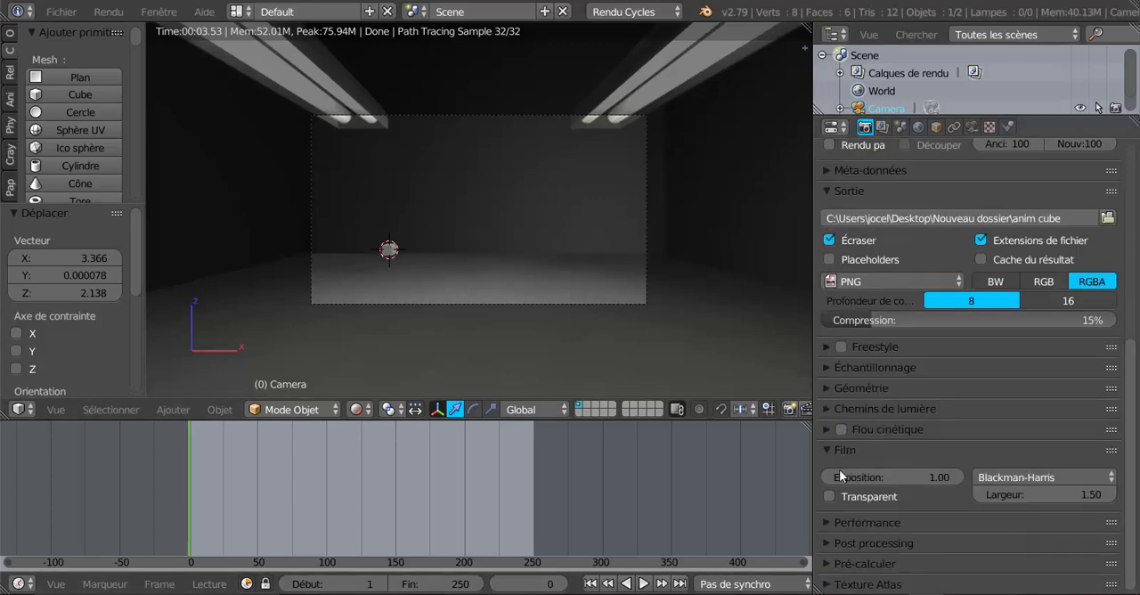
click(829, 496)
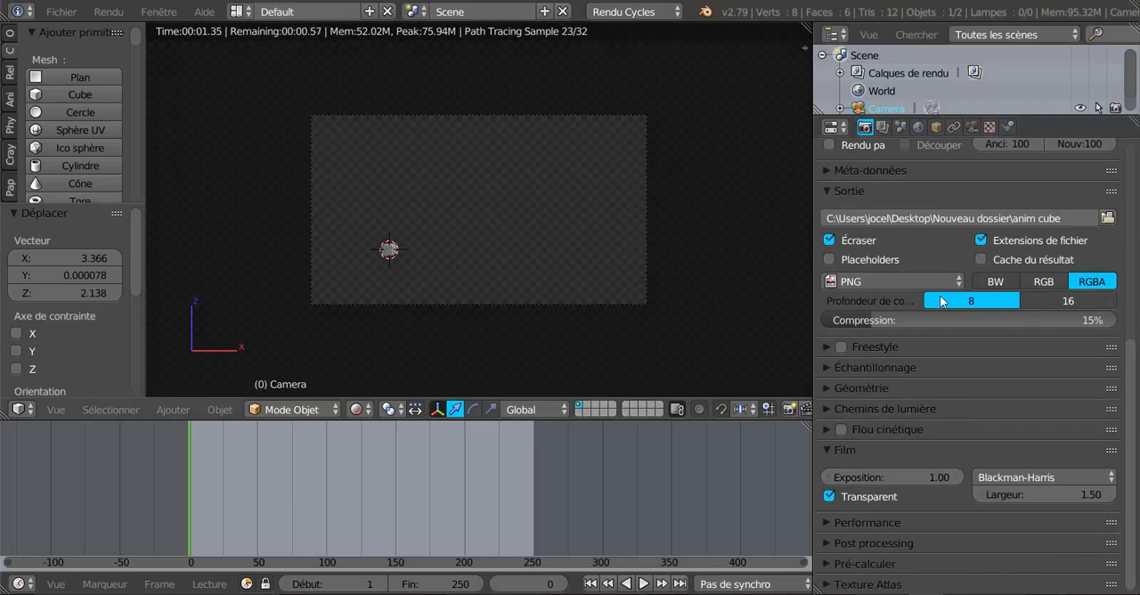
Render the whole animation and close the render result when the last frame is done.
drag(1132, 379, 1130, 190)
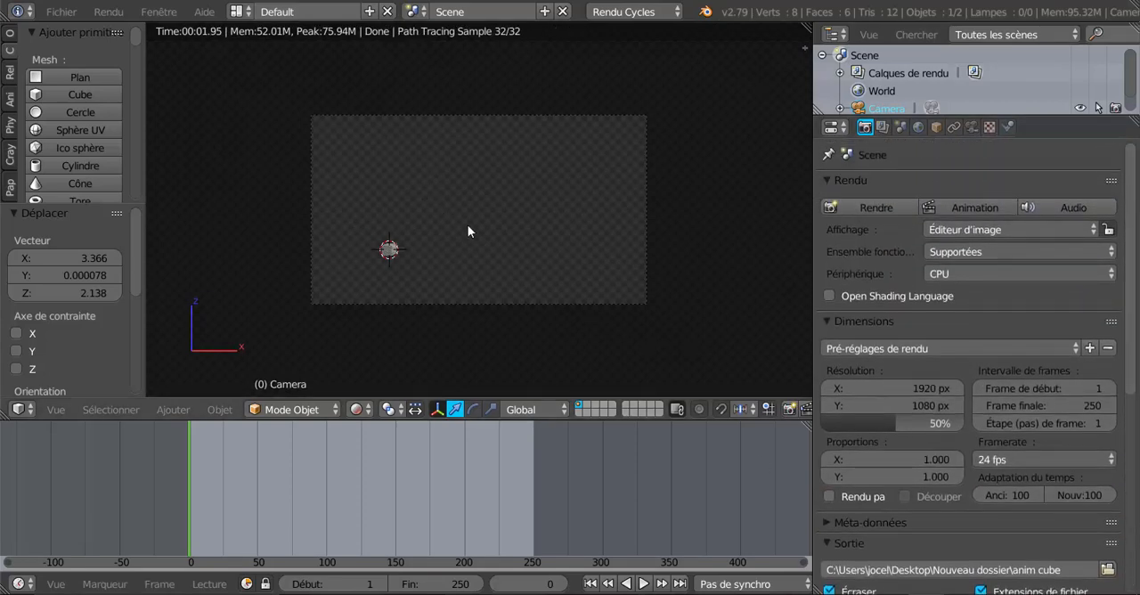
click(966, 207)
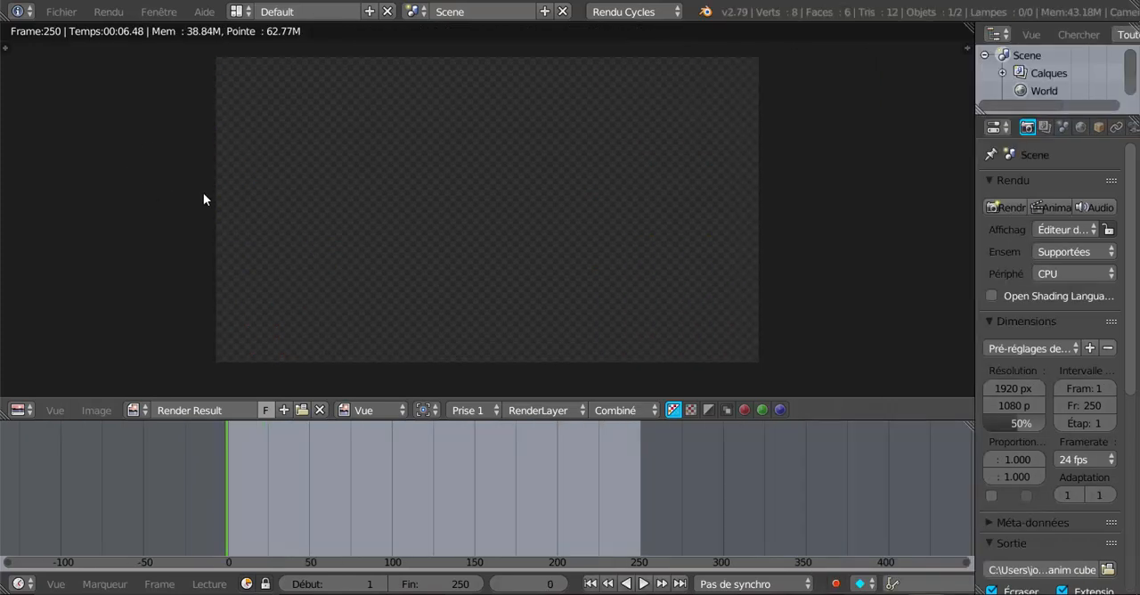
key(Escape)
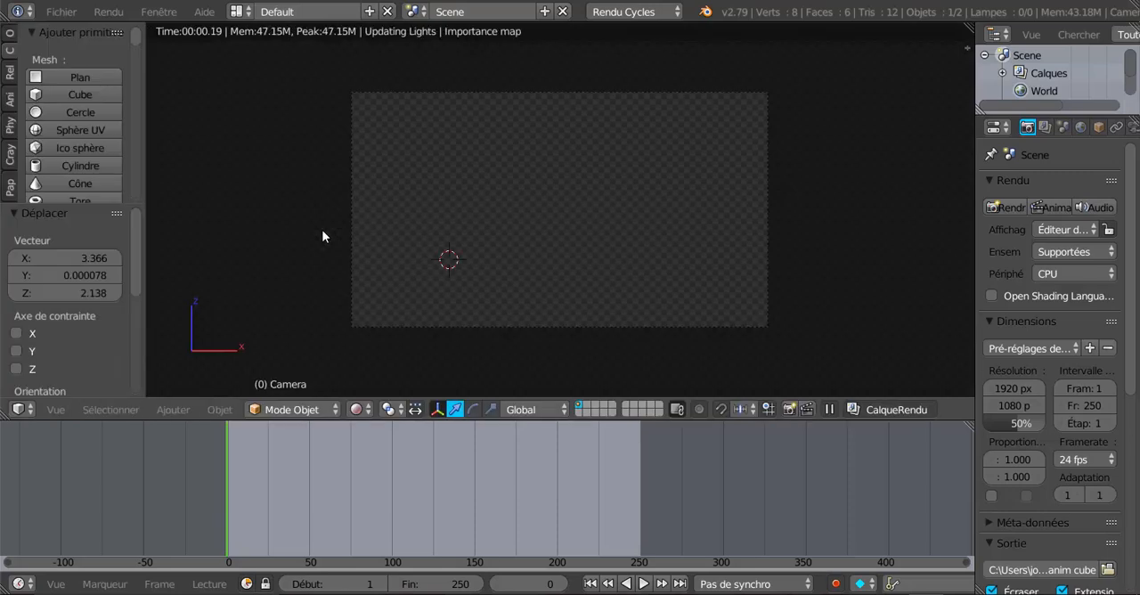
Switch the screen layout to Video Editing.
click(238, 11)
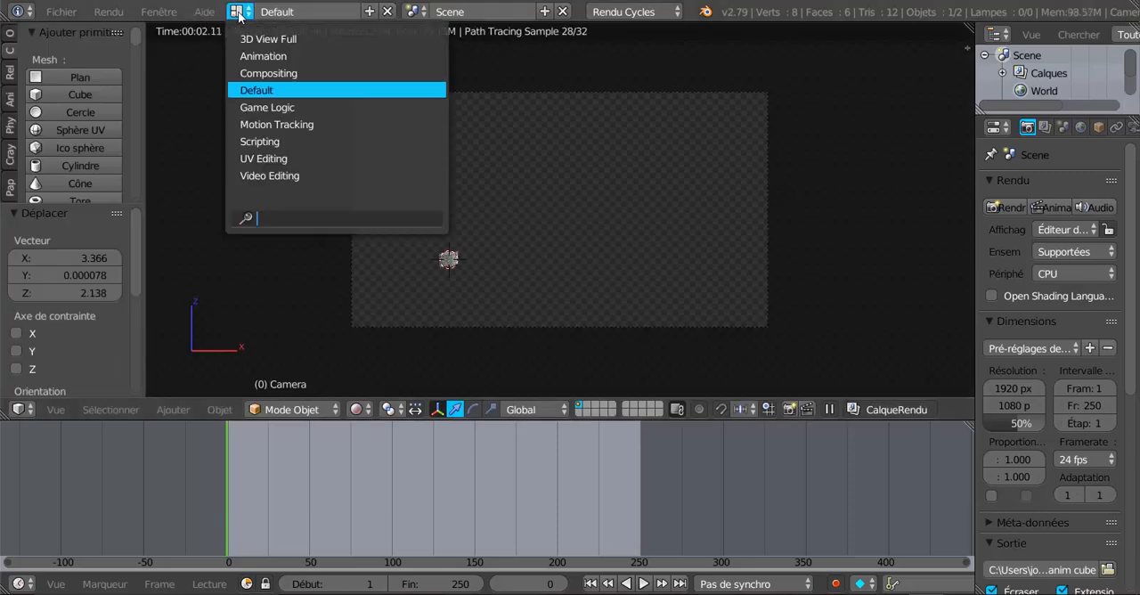
click(695, 125)
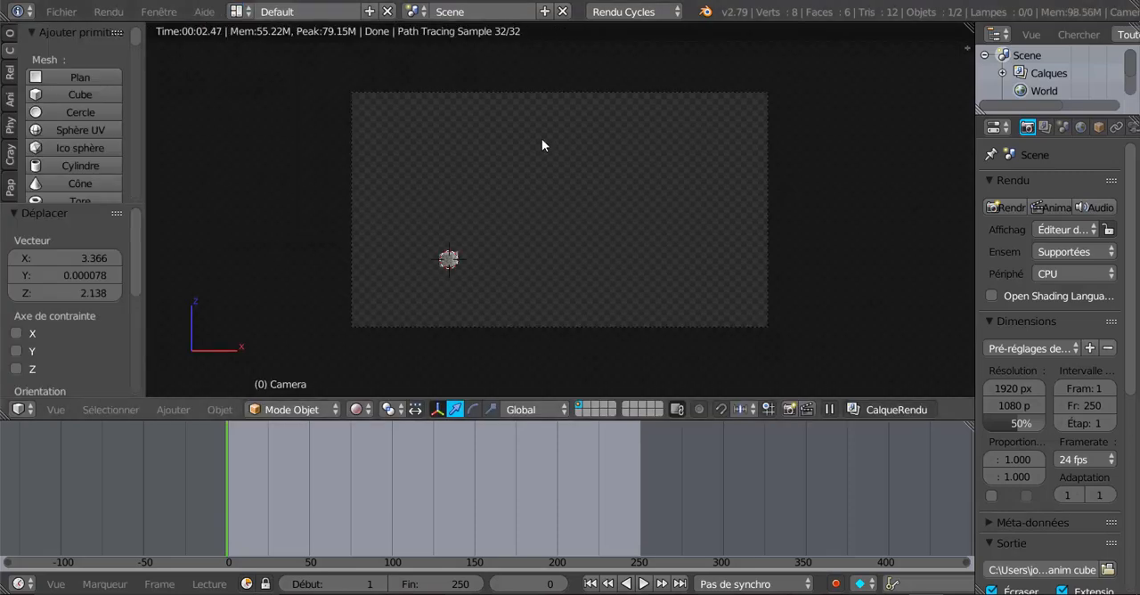
click(238, 11)
click(239, 9)
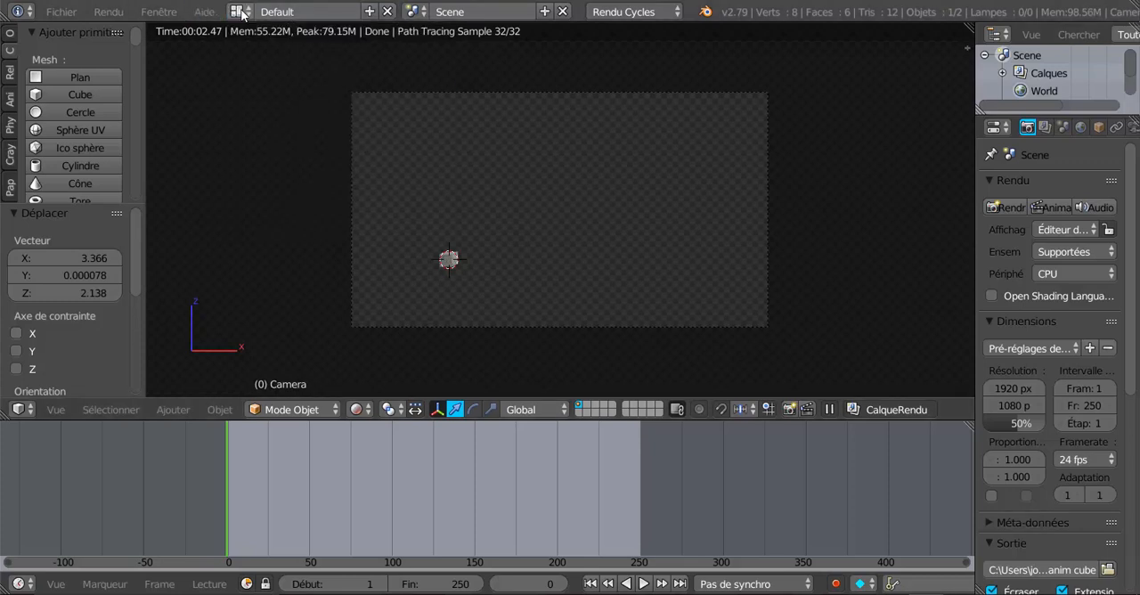
click(240, 9)
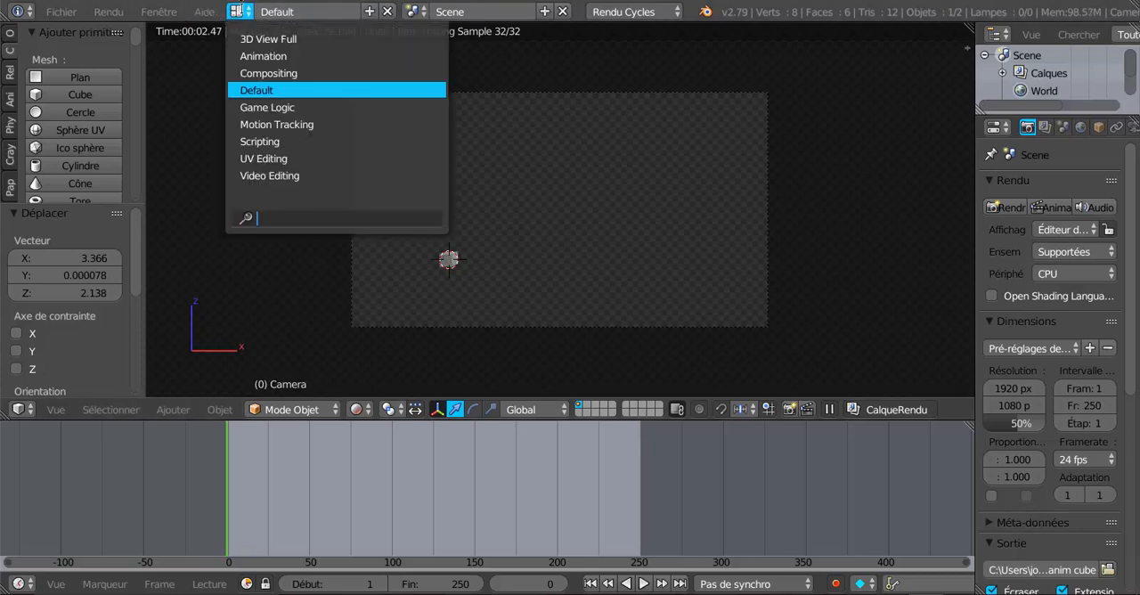
click(272, 175)
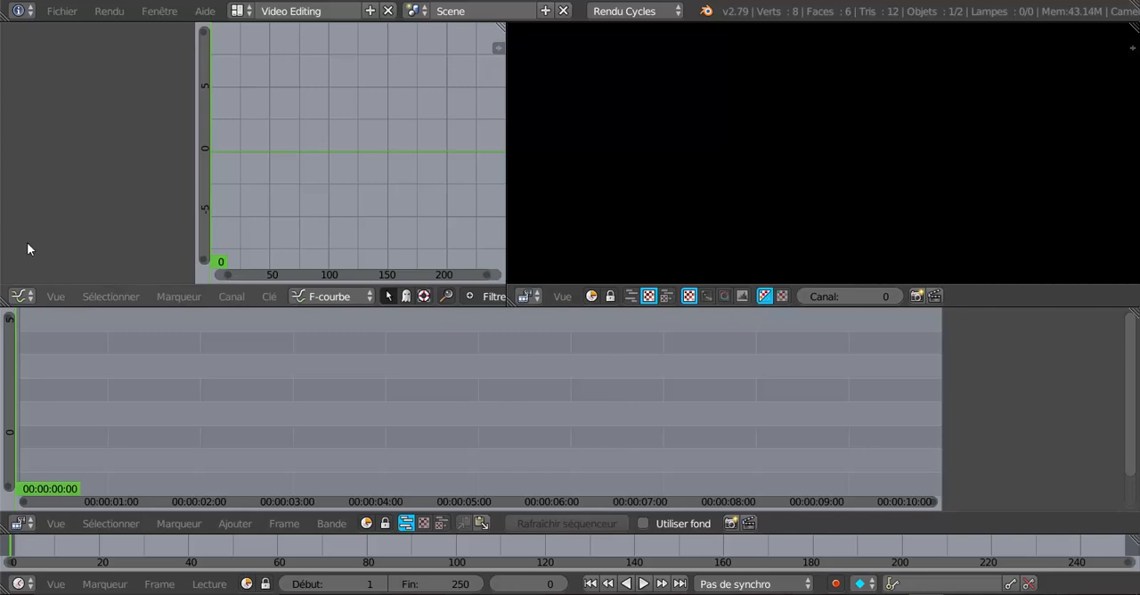
Turn the graph editor into a Properties editor, narrow it to widen the preview, and make the sequencer taller.
click(21, 296)
click(20, 296)
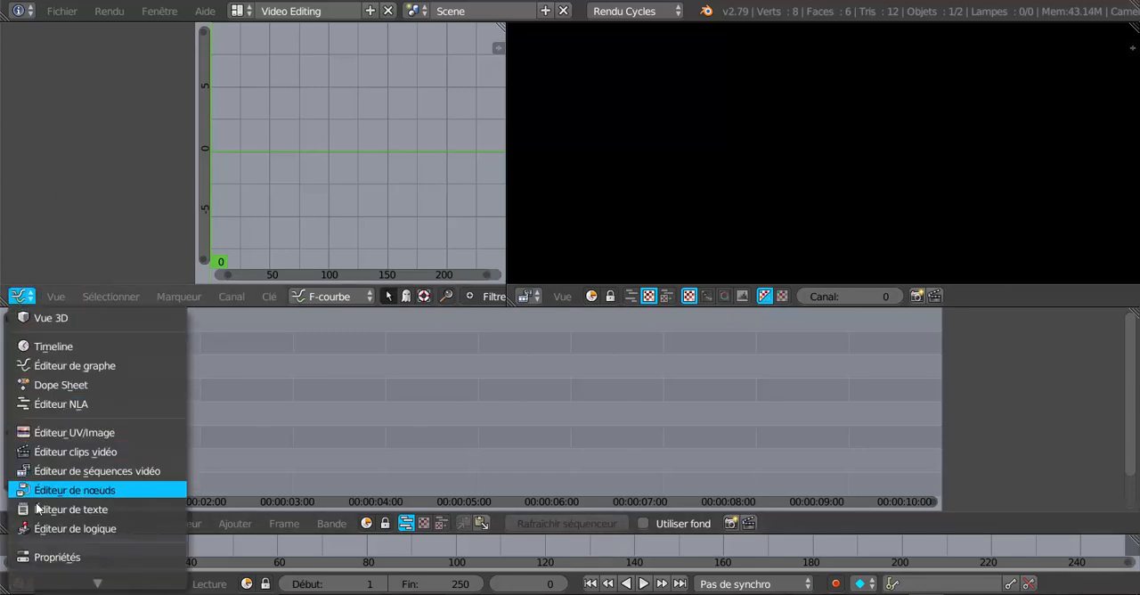
scroll(37, 514, down, 3)
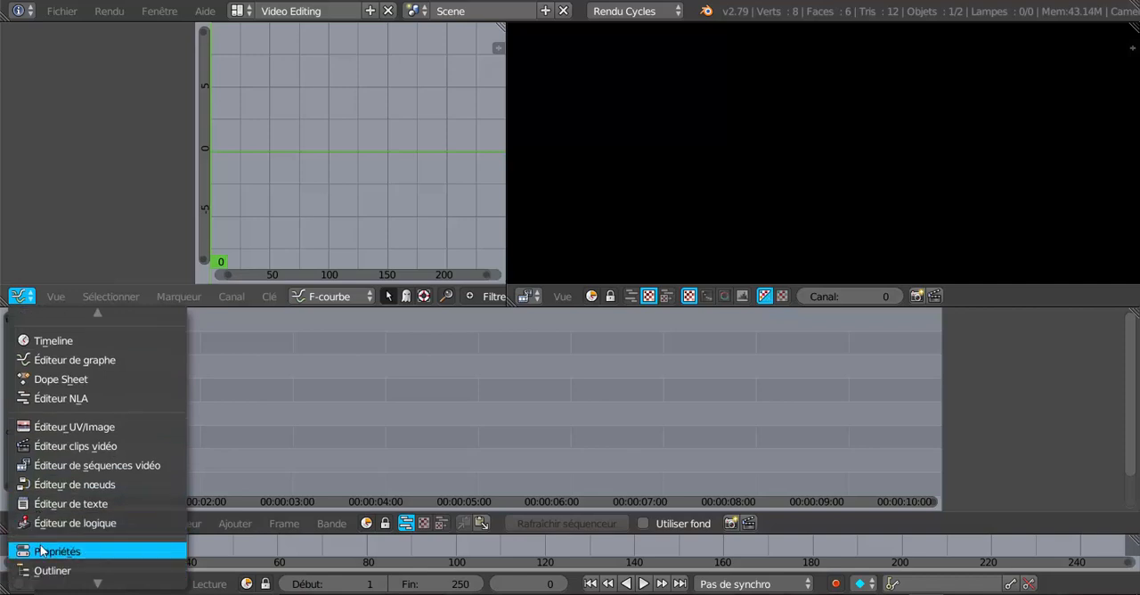
click(43, 551)
drag(505, 195, 353, 211)
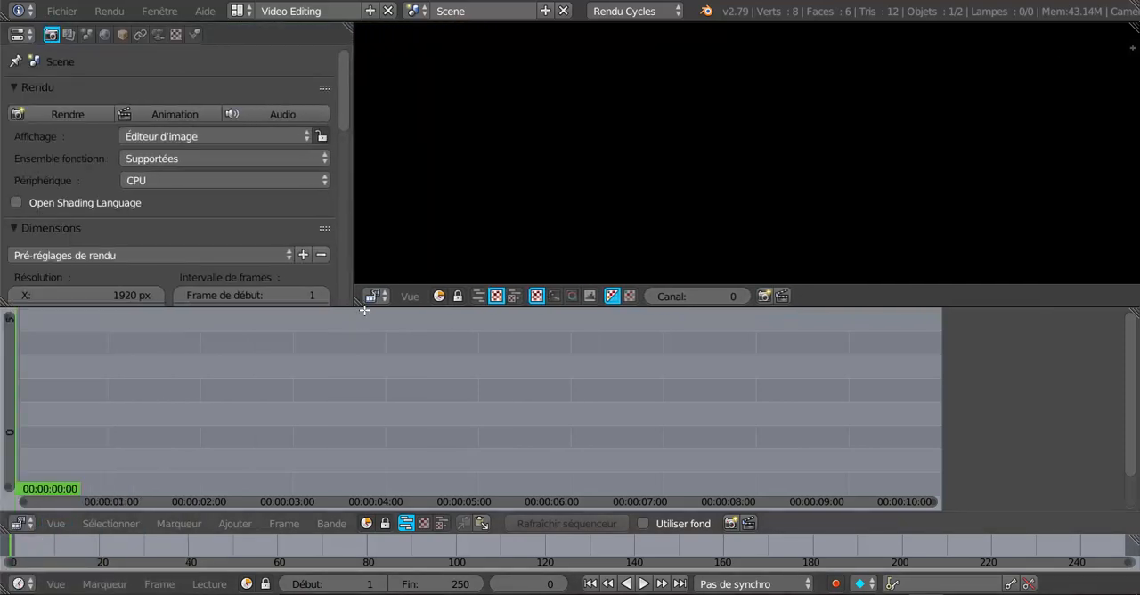
drag(364, 306, 436, 270)
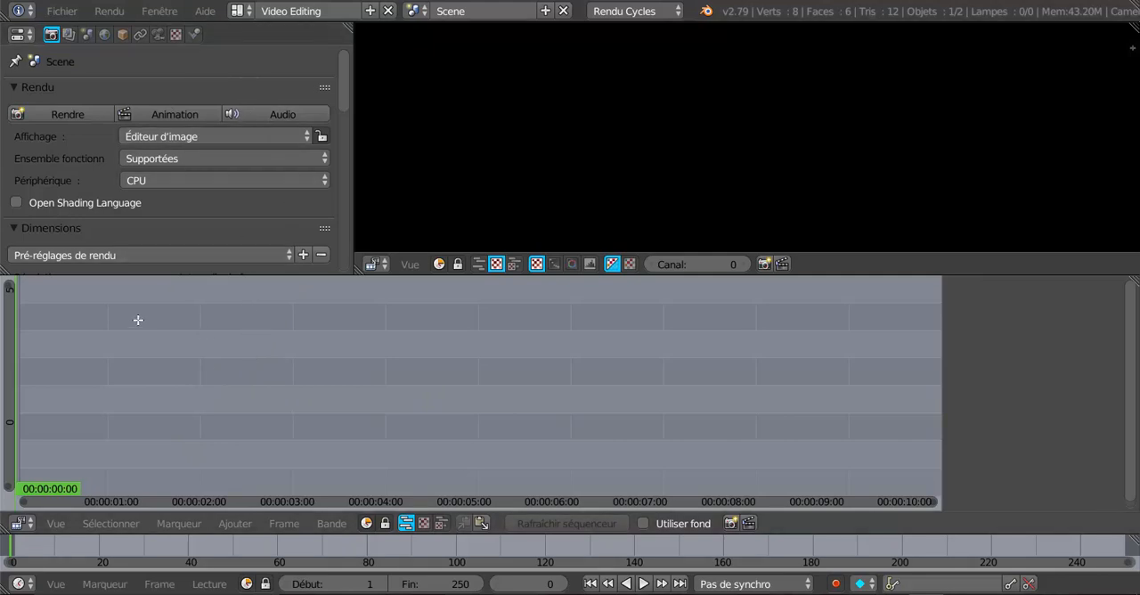
Start adding an image strip to the sequencer.
click(181, 523)
mouse_move(245, 525)
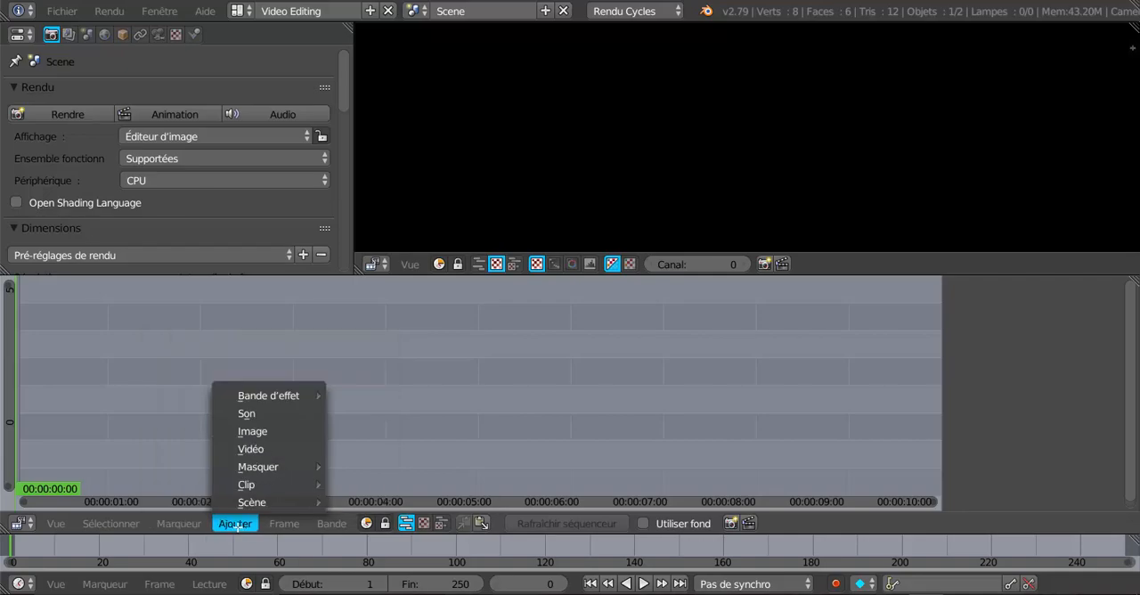
click(248, 431)
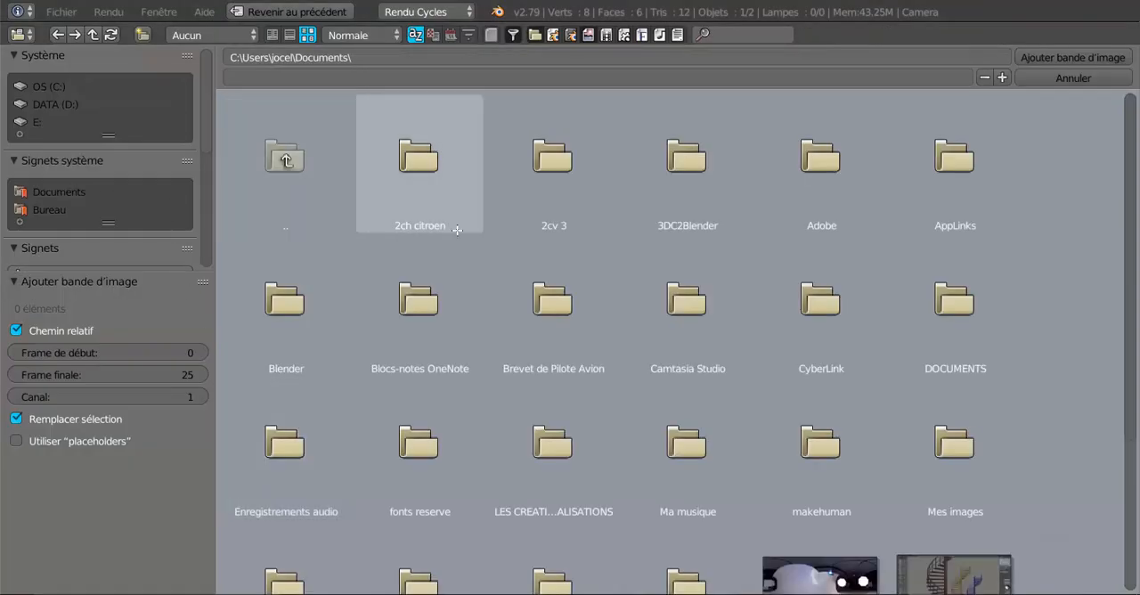
Browse to the Nouveau dossier folder on the Desktop that holds the rendered cube frames.
scroll(440, 253, down, 2)
scroll(440, 254, down, 2)
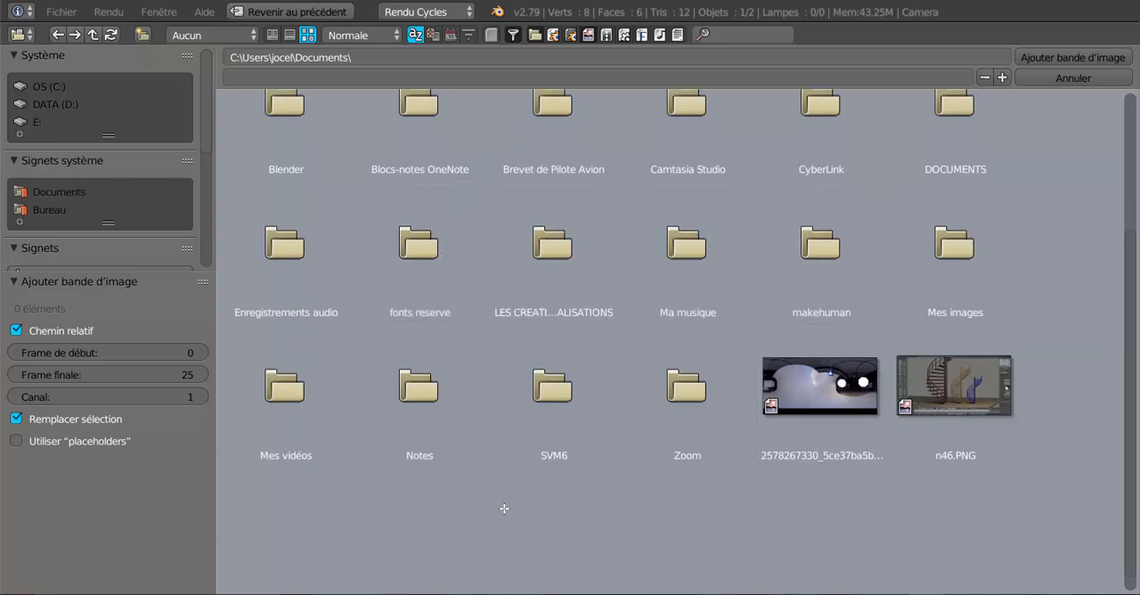
scroll(495, 503, up, 1)
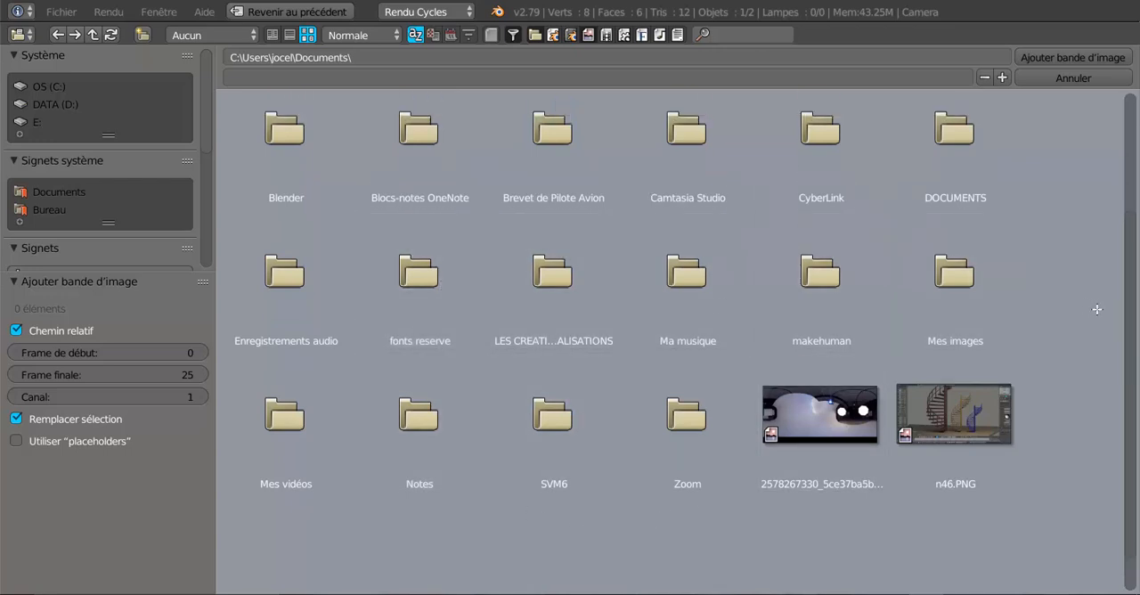
scroll(1104, 350, up, 4)
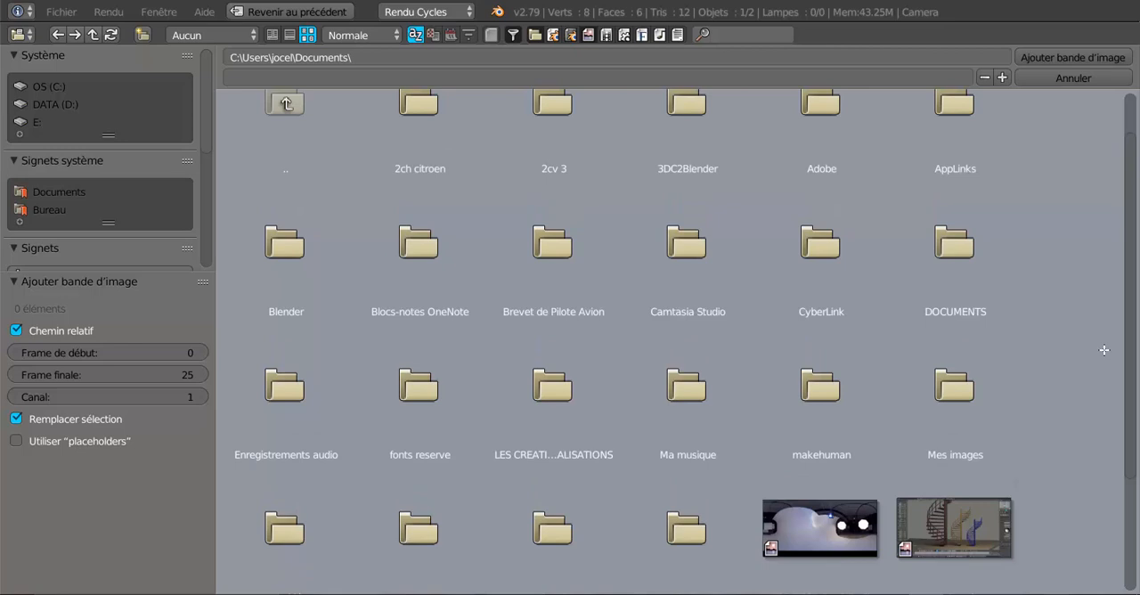
scroll(1104, 350, down, 5)
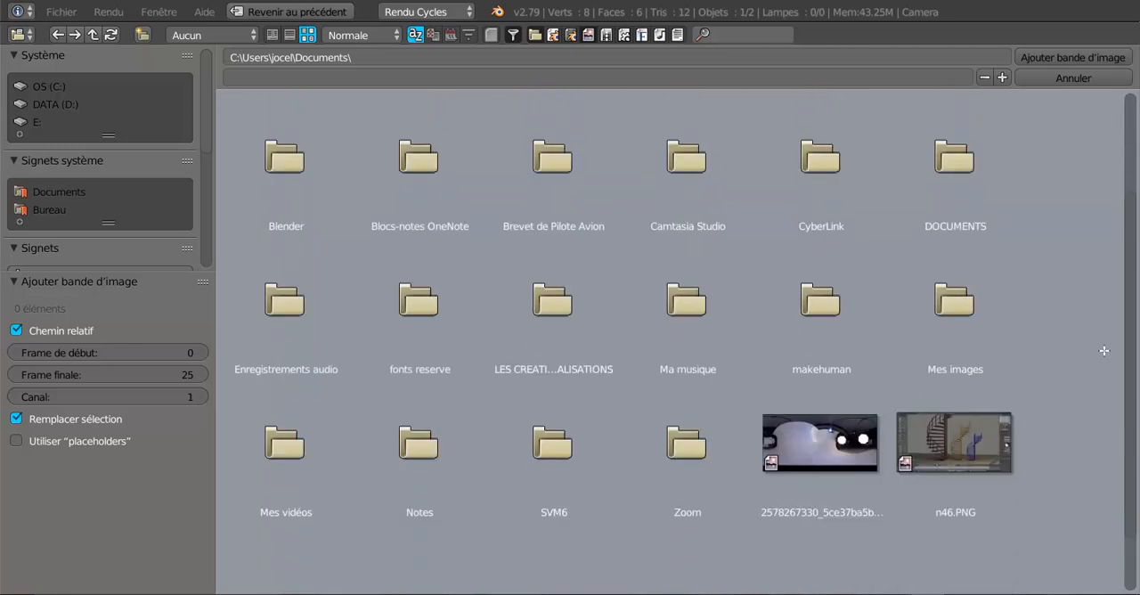
scroll(1104, 350, down, 3)
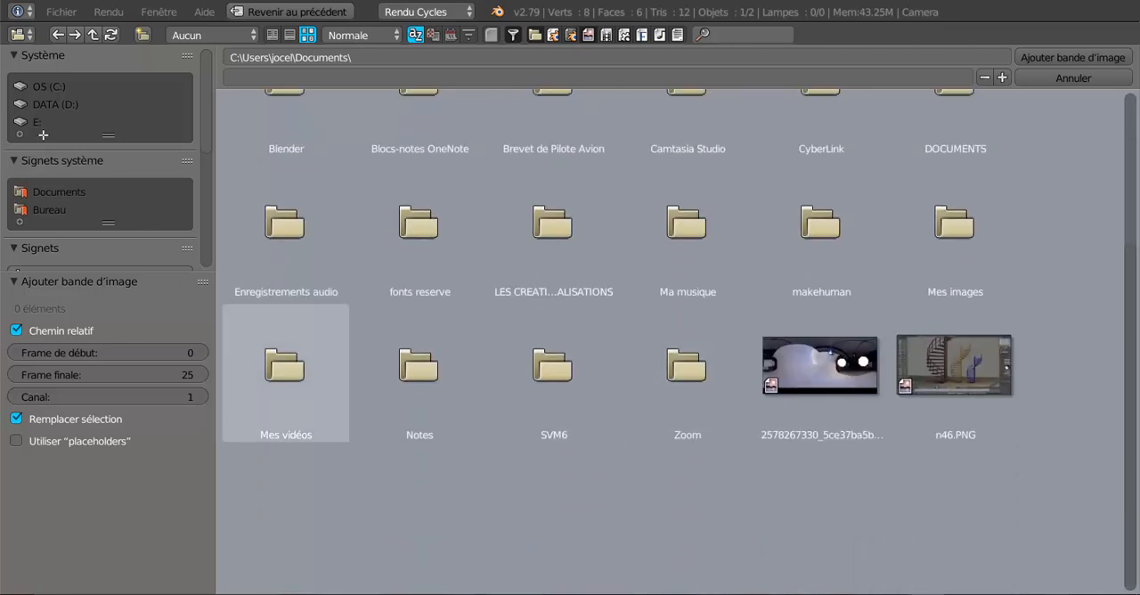
click(40, 87)
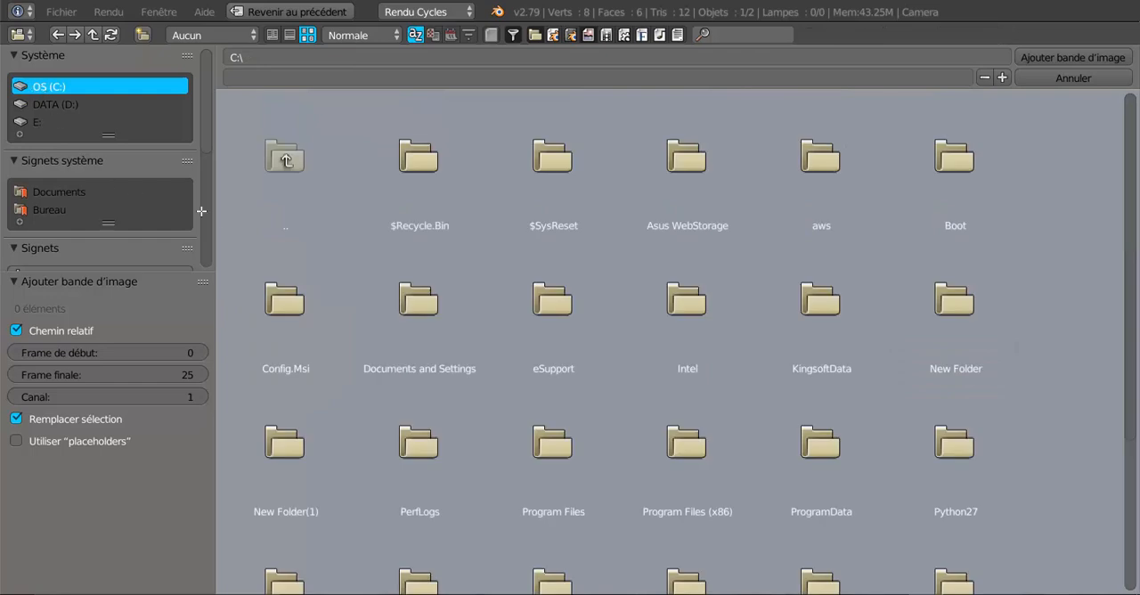
scroll(235, 230, down, 3)
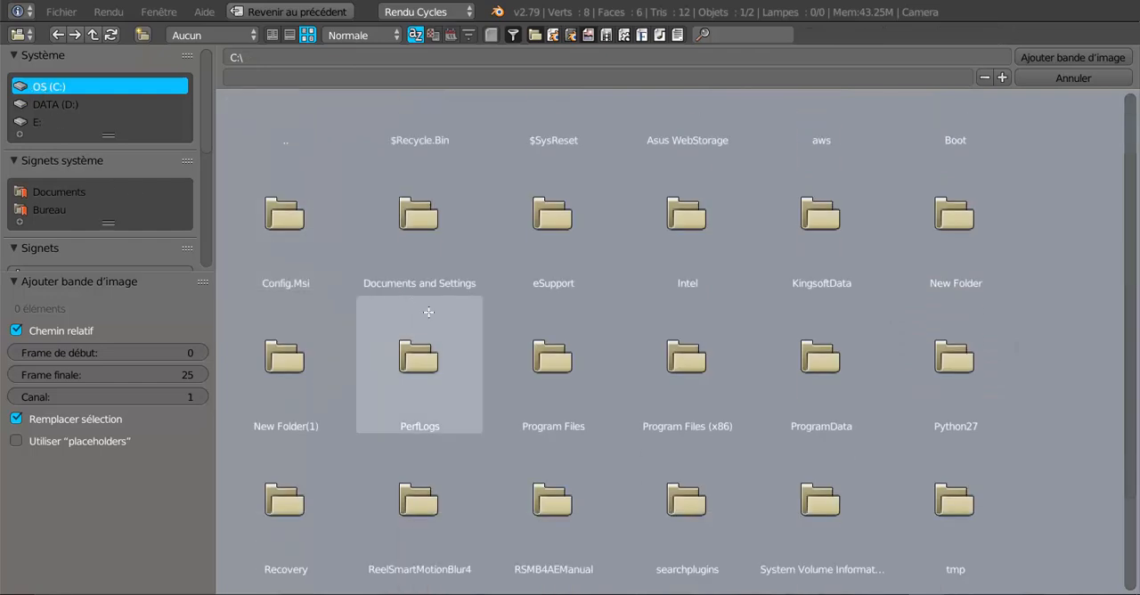
scroll(681, 447, down, 3)
scroll(680, 447, down, 2)
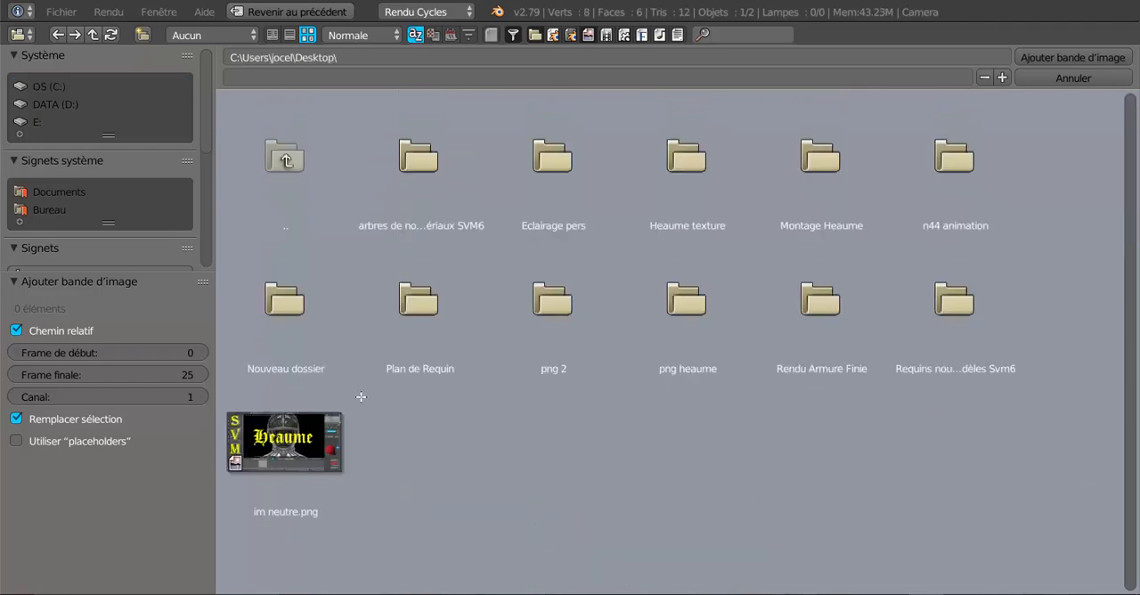
click(272, 294)
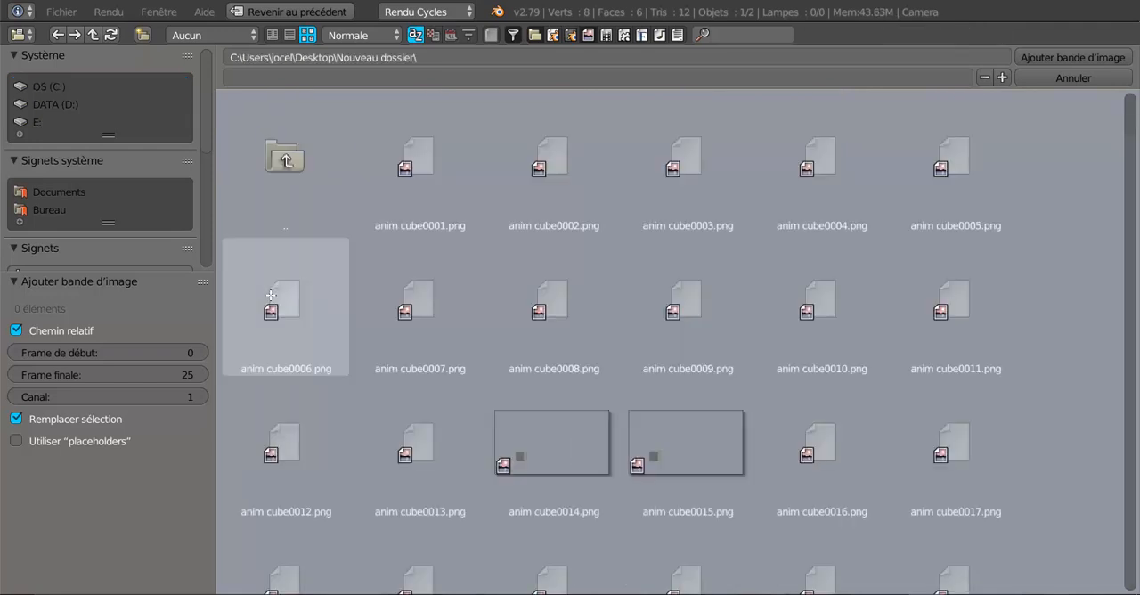
Select all the anim cube PNG frames and add them as one image strip on channel 1, starting at frame 0.
scroll(808, 255, down, 2)
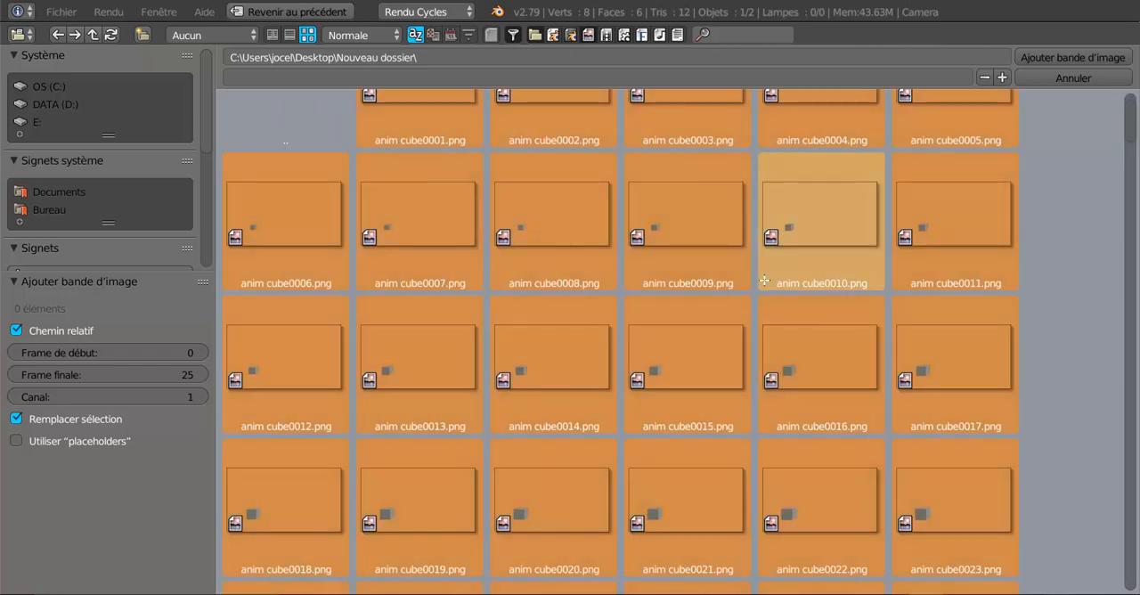
click(1069, 56)
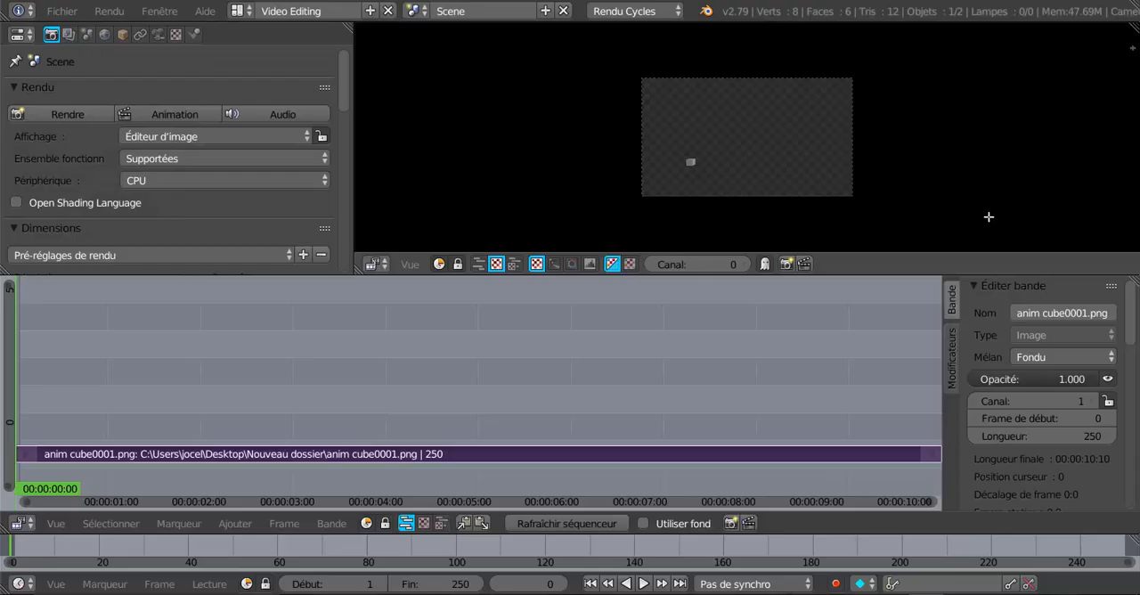
key(Home)
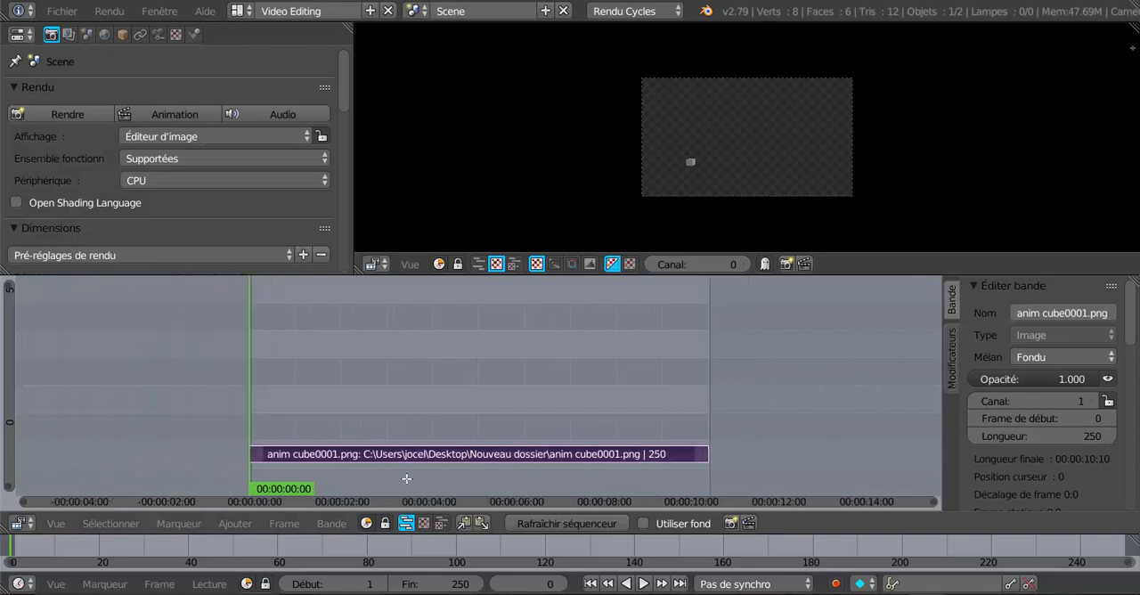
Scrub to frame 136 of the cube strip and make the preview area taller by shrinking the sequencer.
drag(253, 386, 499, 342)
scroll(819, 114, up, 2)
scroll(819, 115, up, 1)
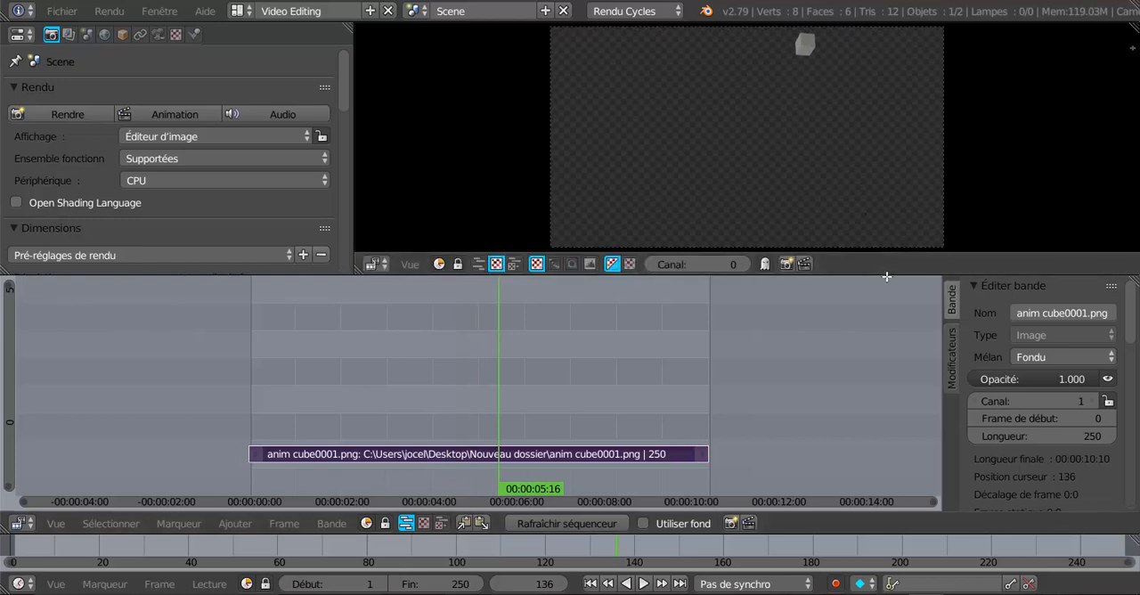
drag(886, 276, 886, 371)
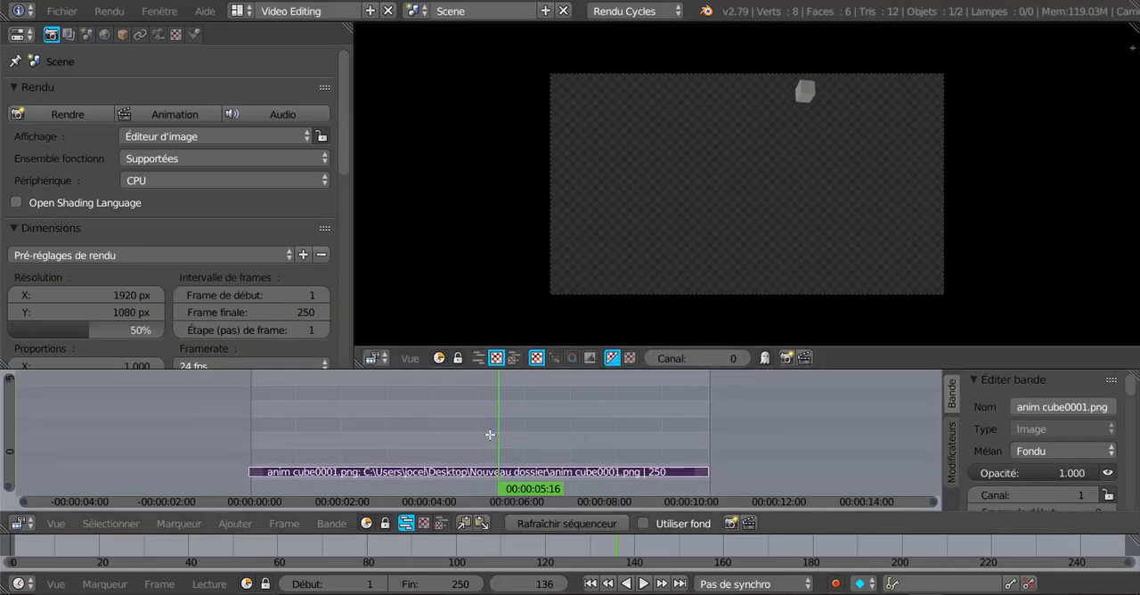
Scrub back along the strip and play the cube animation in the preview.
drag(490, 435, 482, 489)
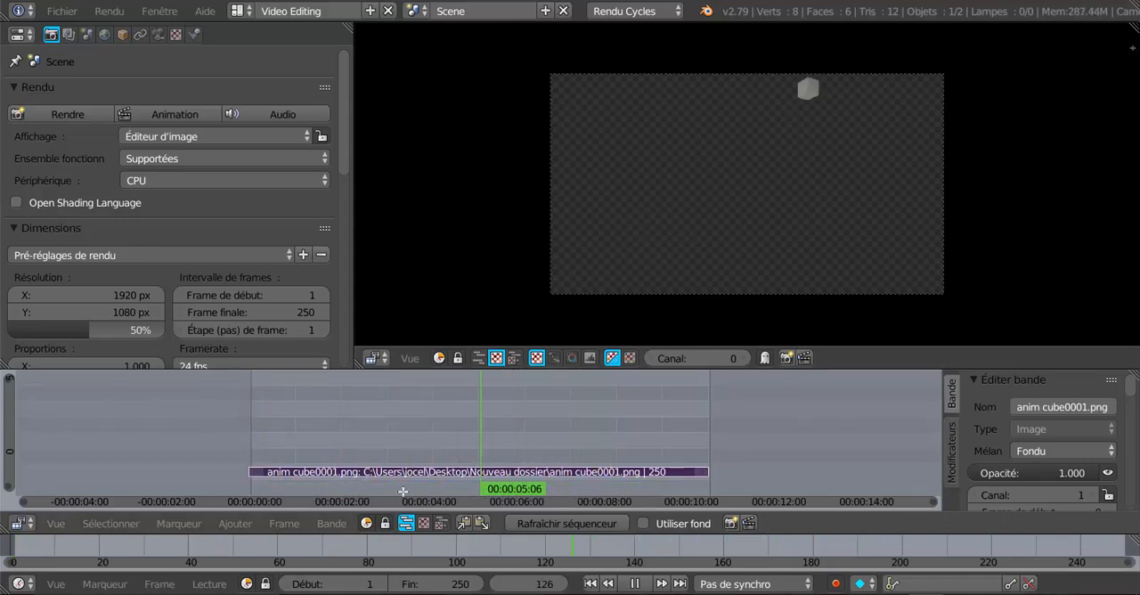
key(Escape)
click(644, 584)
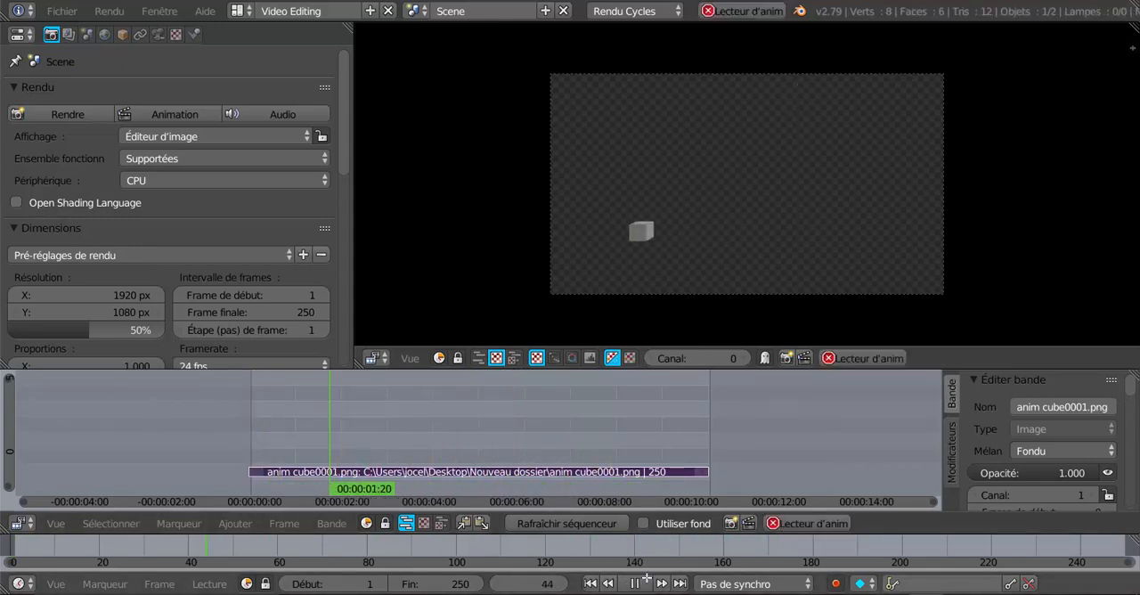
Enlarge the preview further during playback by reducing the sequencer to a thin band and narrowing the Properties editor.
scroll(1009, 277, up, 3)
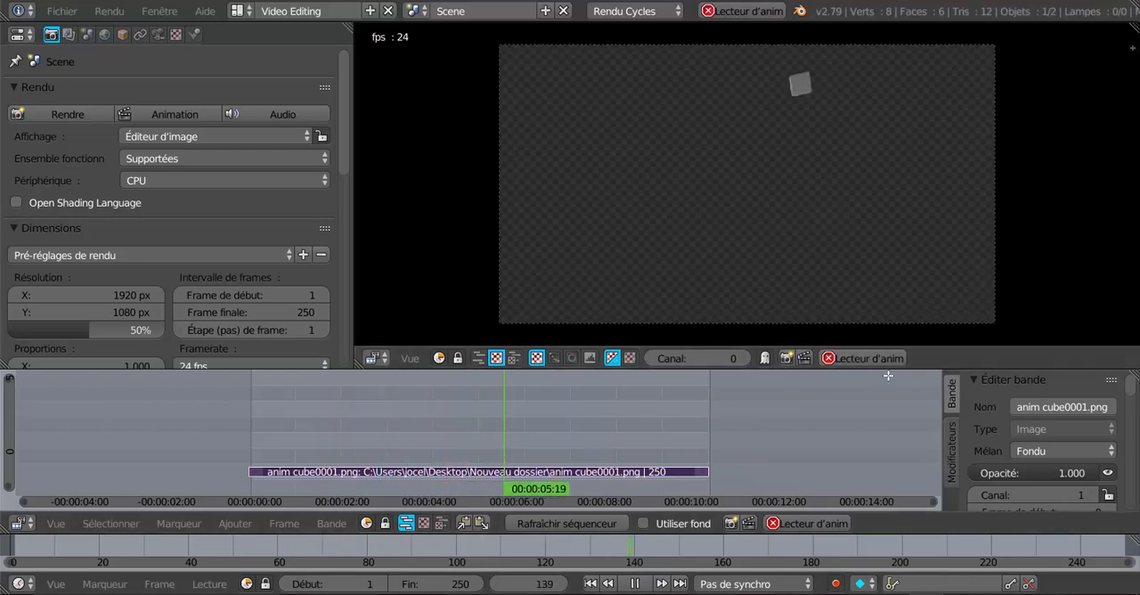
drag(887, 370, 900, 463)
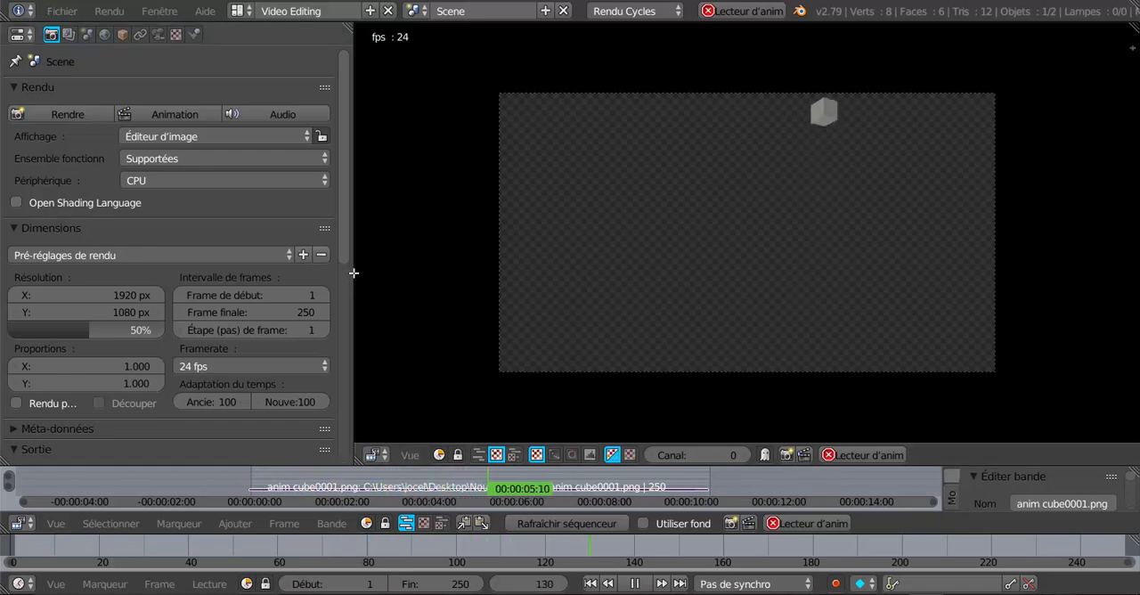
drag(352, 276, 177, 269)
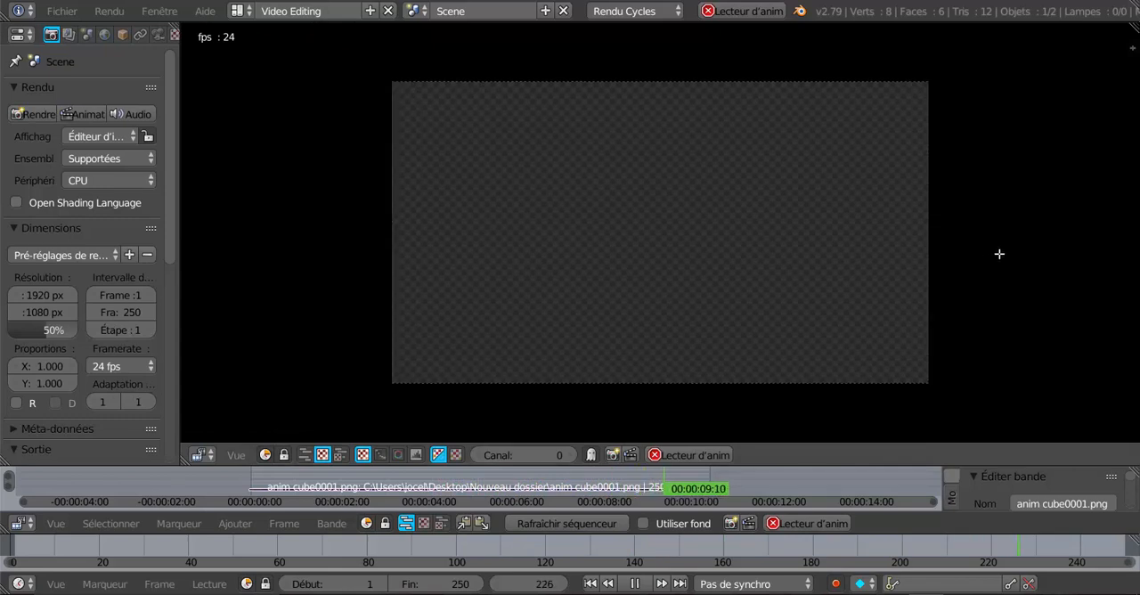
scroll(994, 255, up, 1)
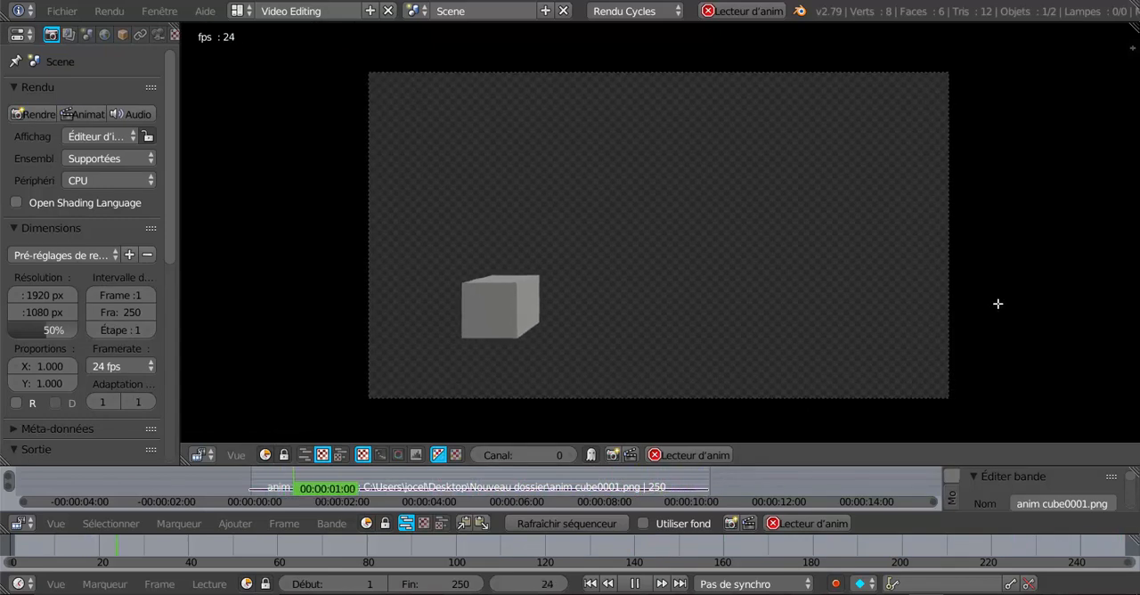